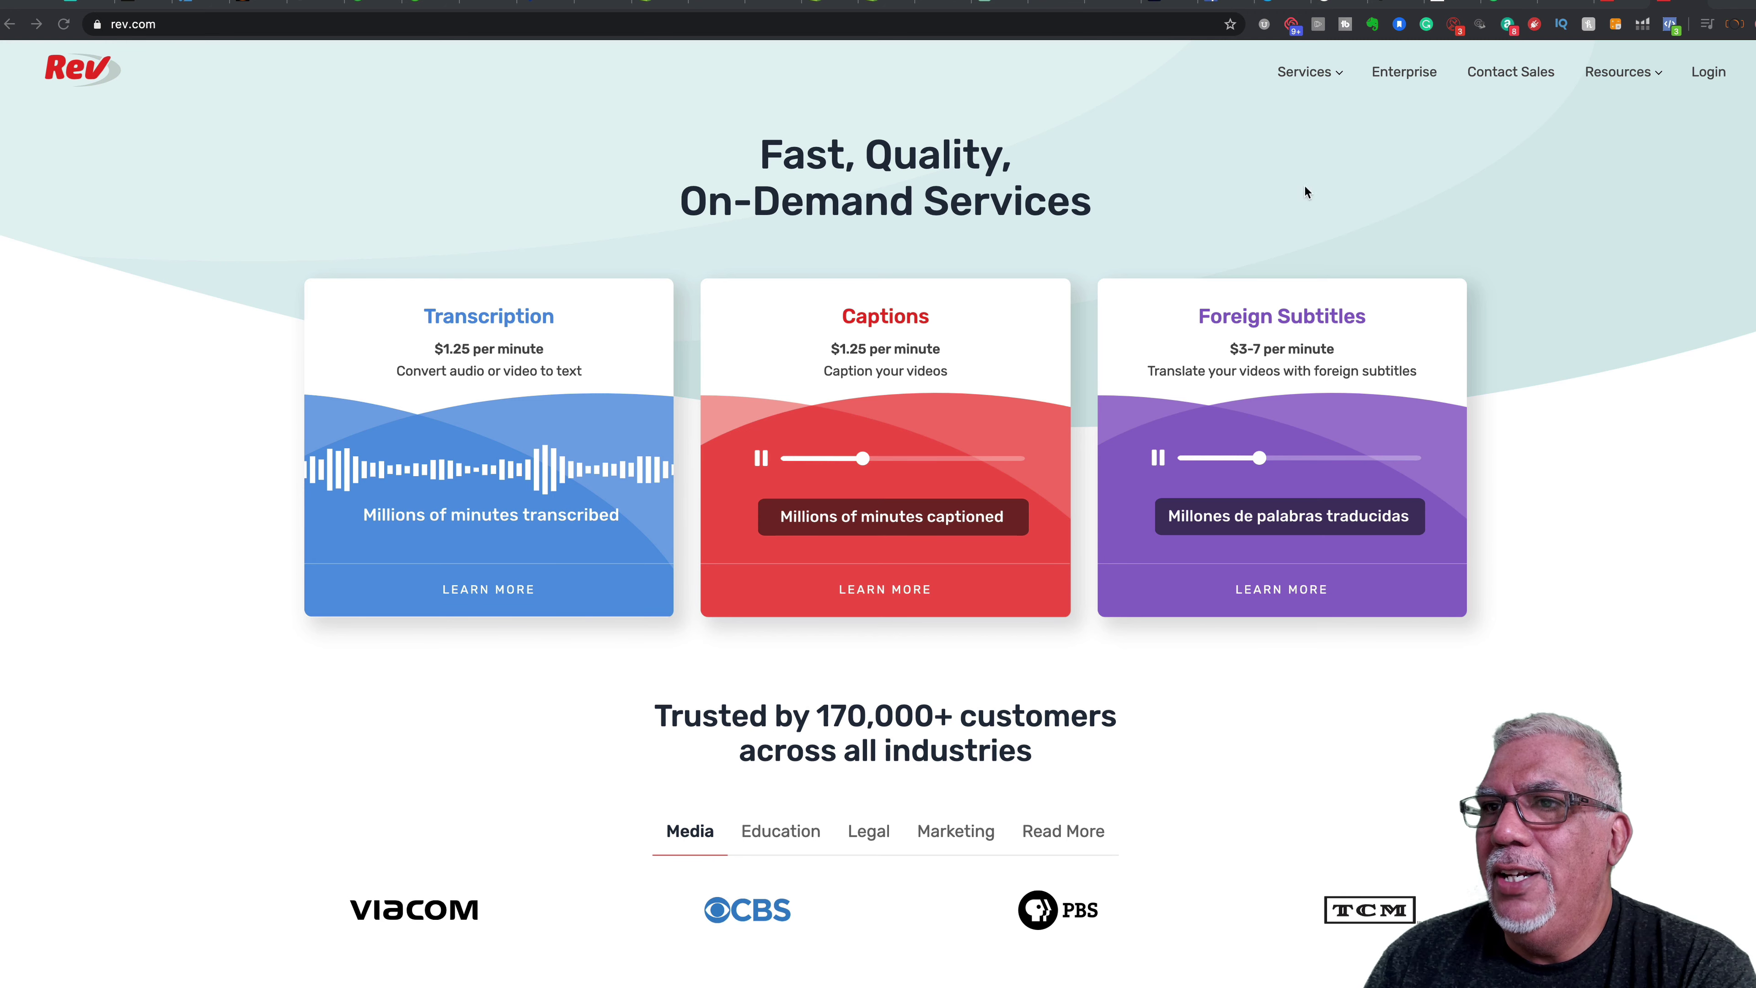
Step: Open the Rev account's file list and bring up the caption download options for the LTGL_Final-checks file uploaded May 29, 2020
left_click(1625, 3)
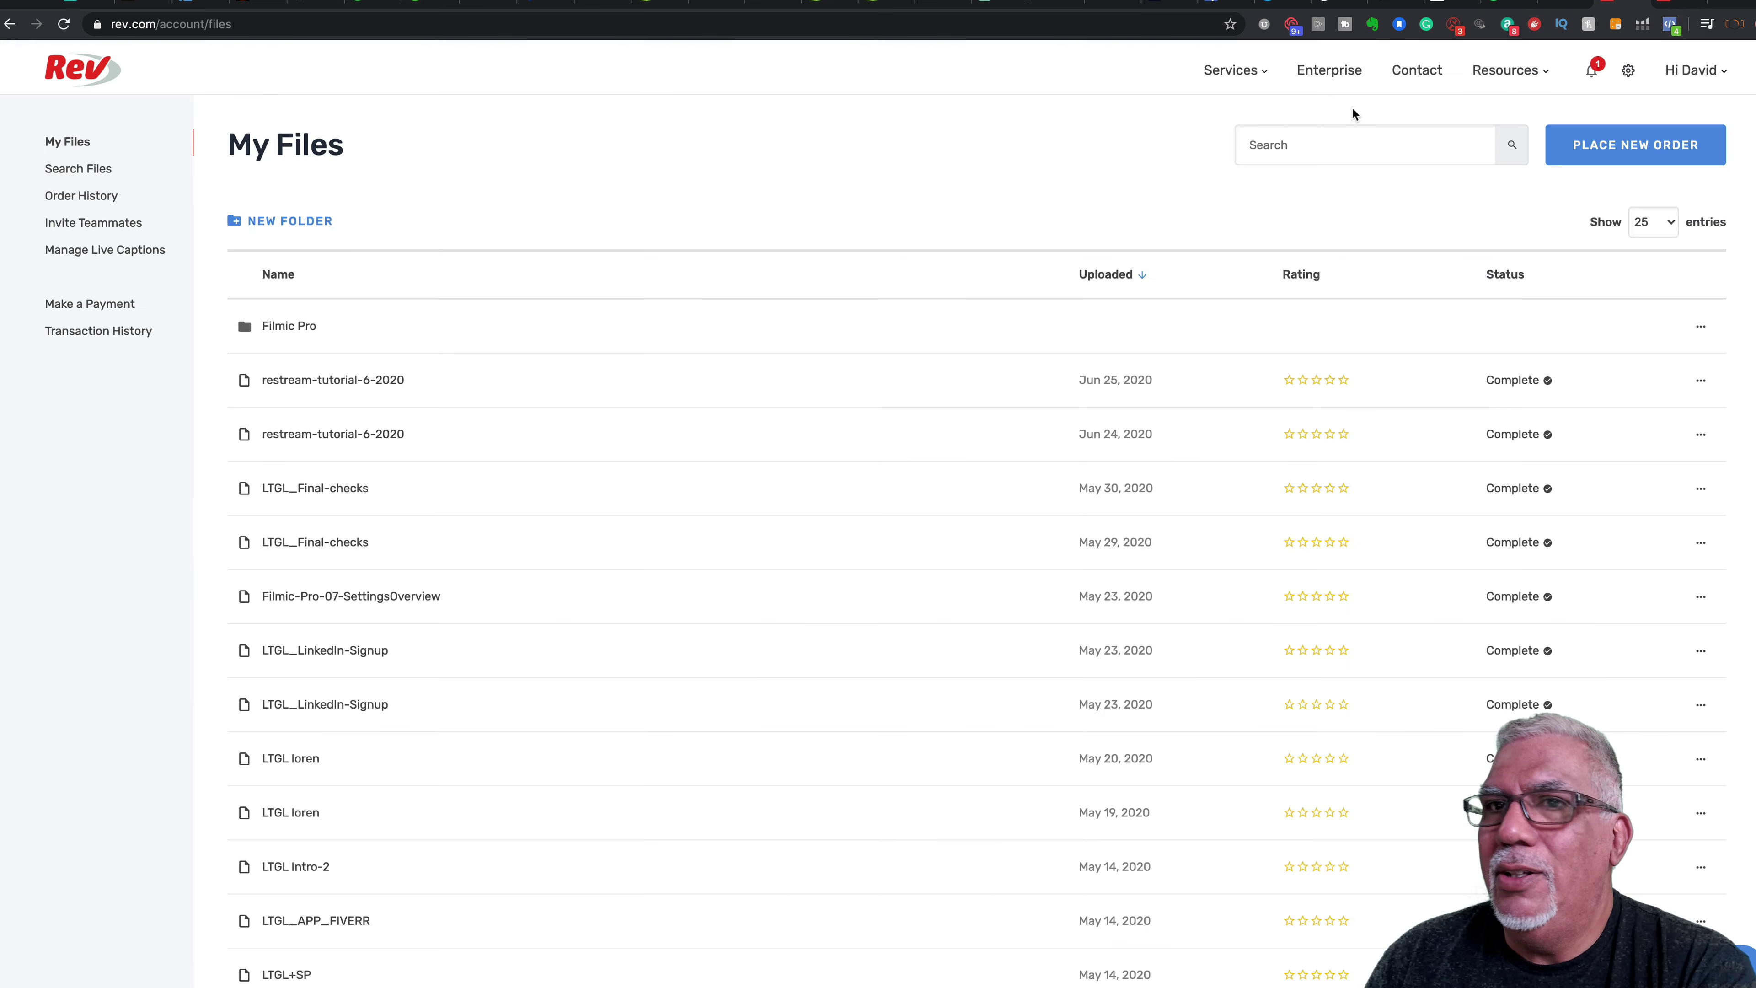
scroll(453, 562, "down", 10)
scroll(453, 562, "up", 10)
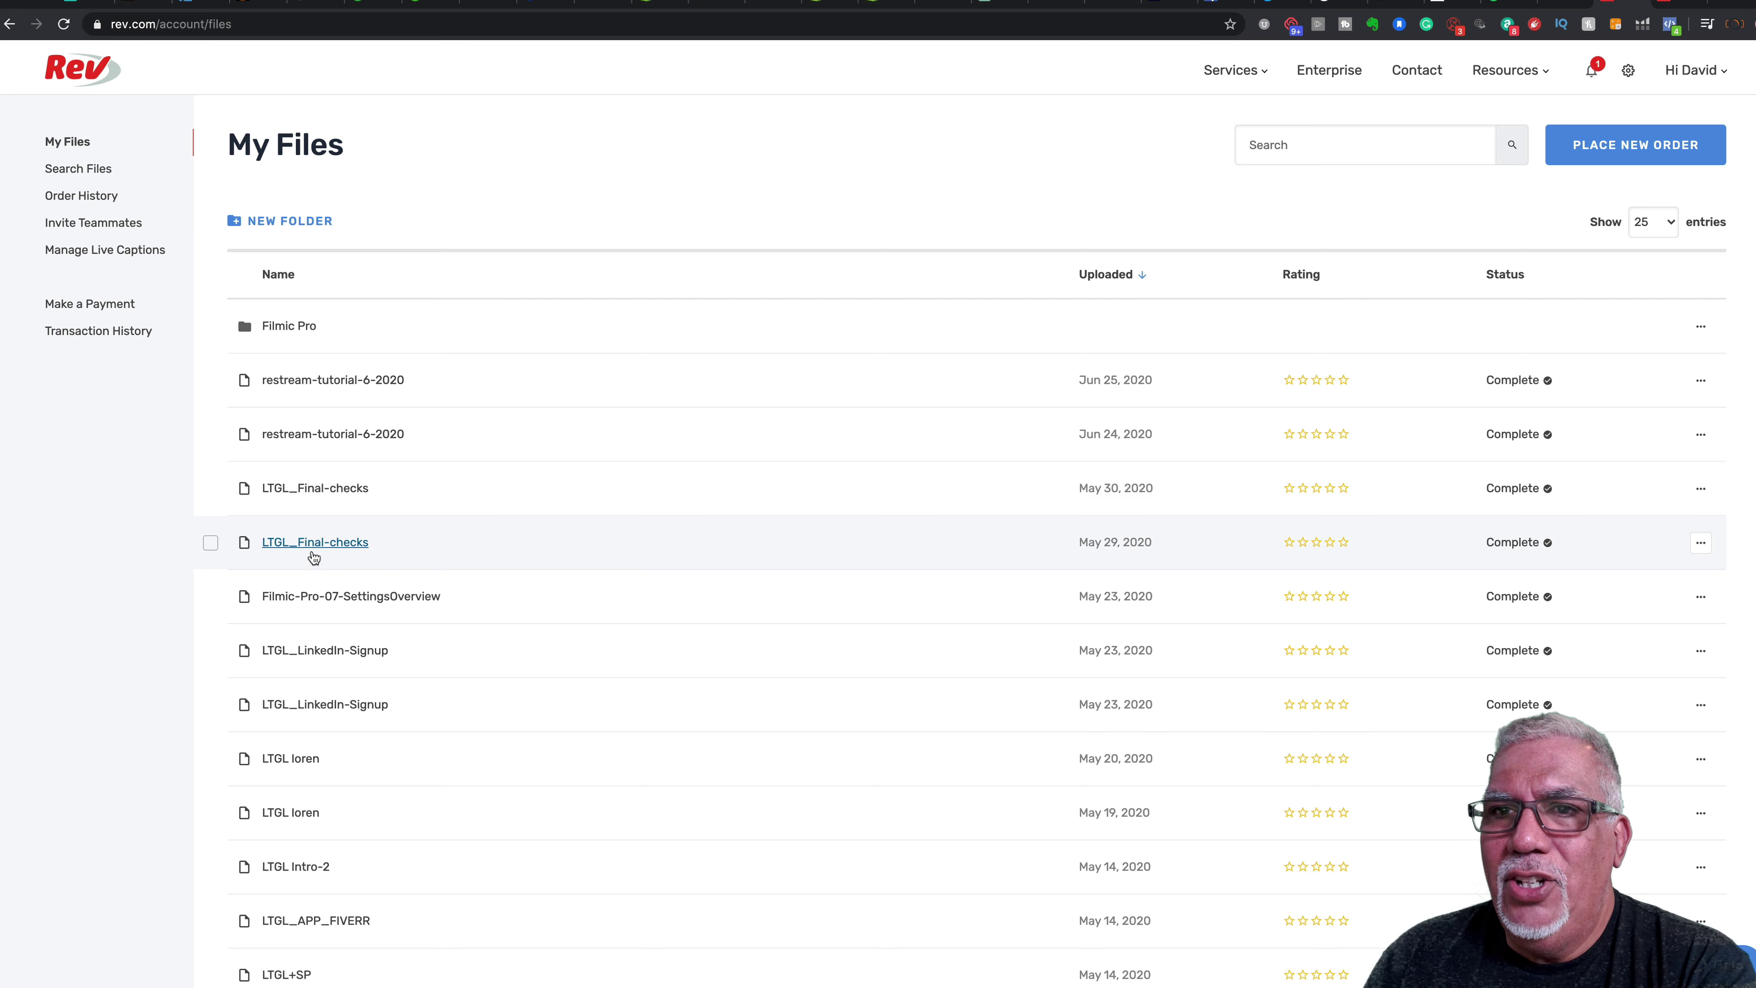
left_click(1702, 545)
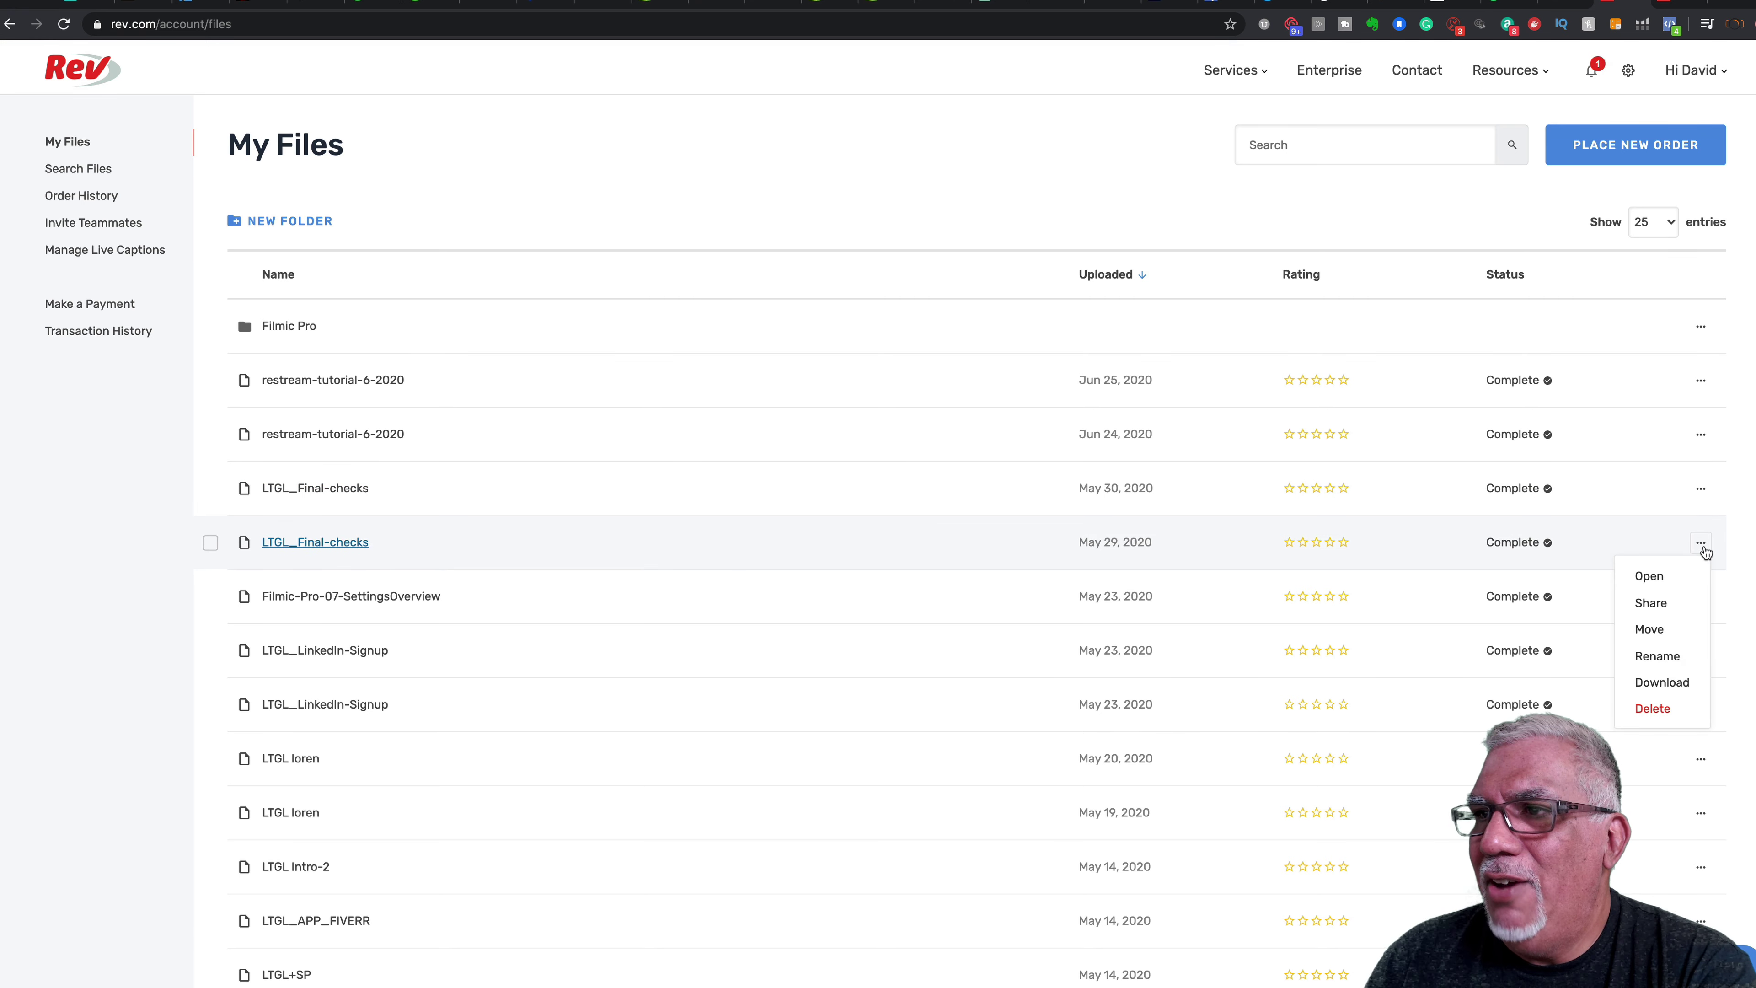
left_click(1655, 684)
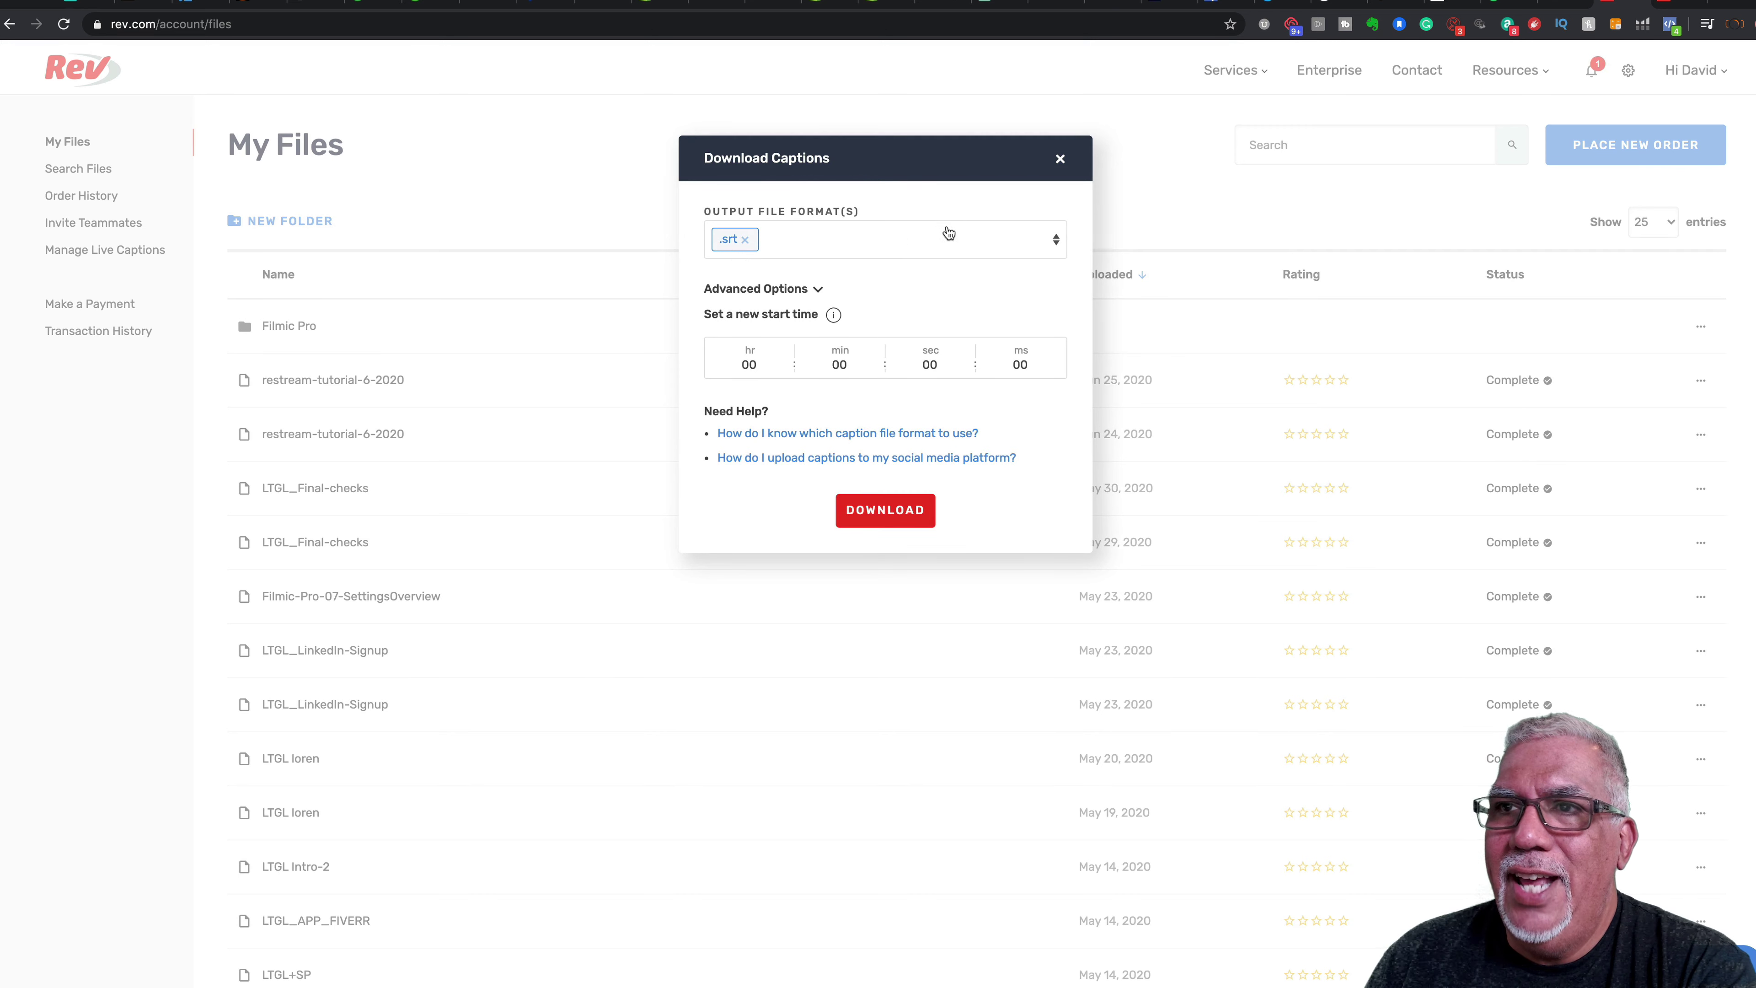
Step: Review the available caption output formats with .srt kept selected, and close the download options without downloading
left_click(887, 241)
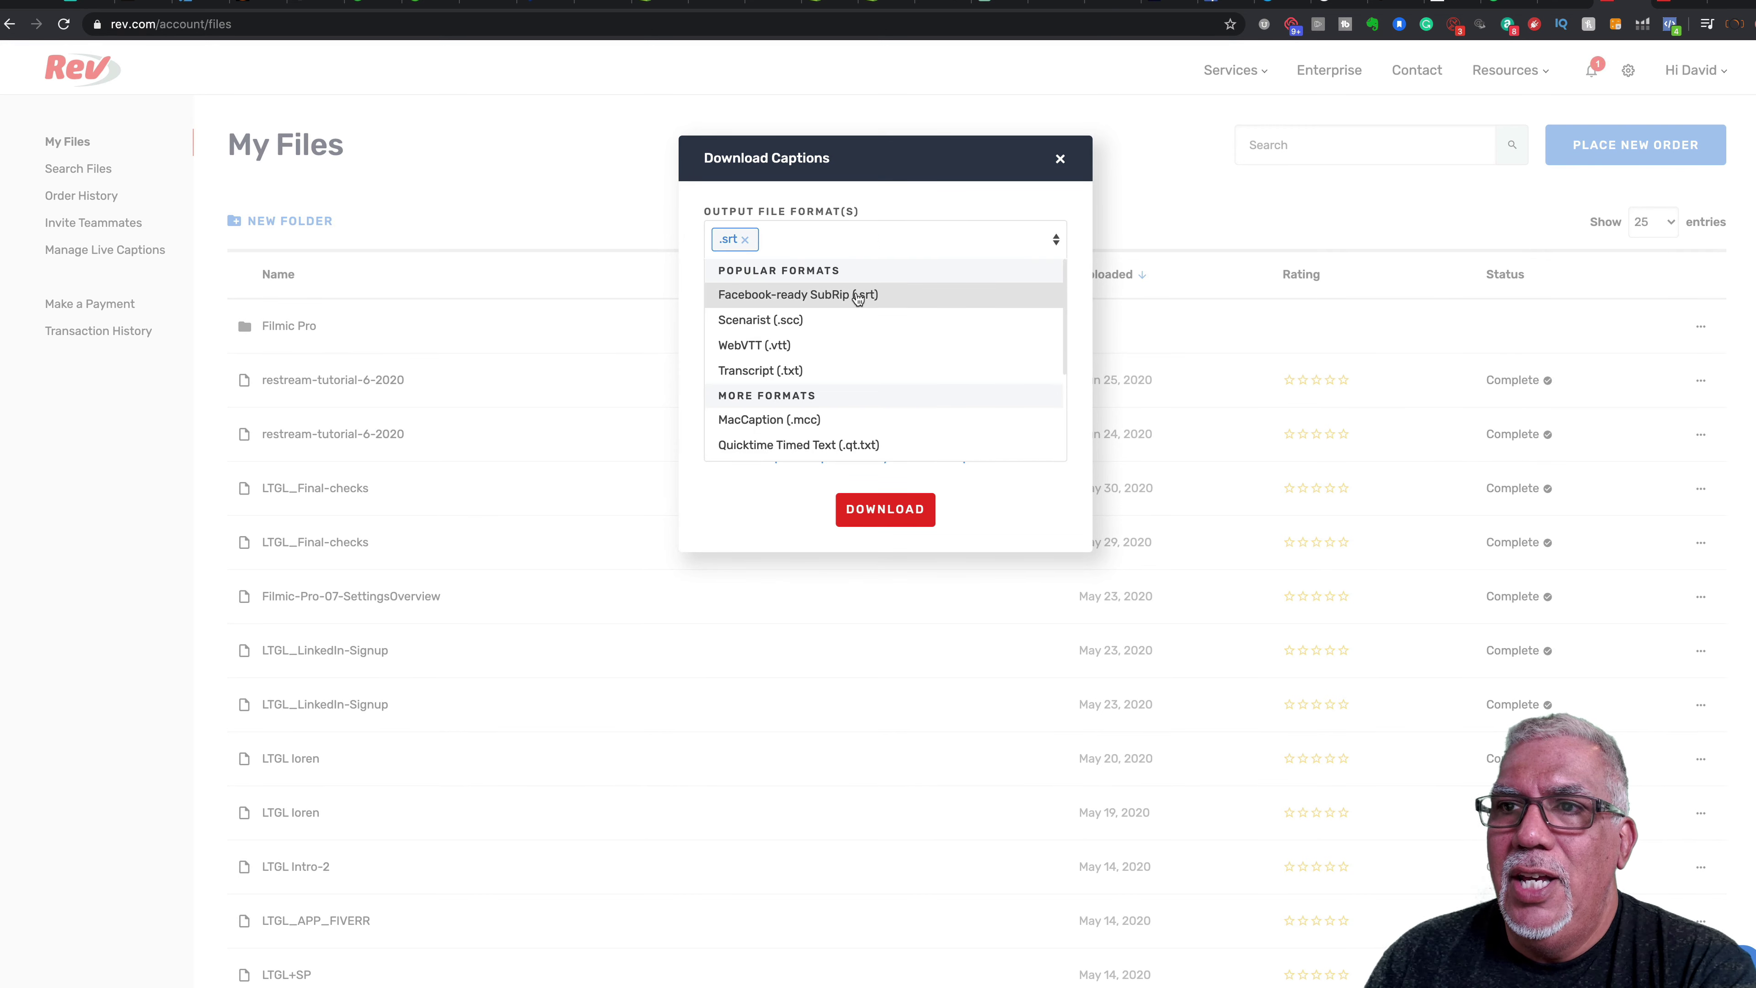
scroll(863, 304, "down", 3)
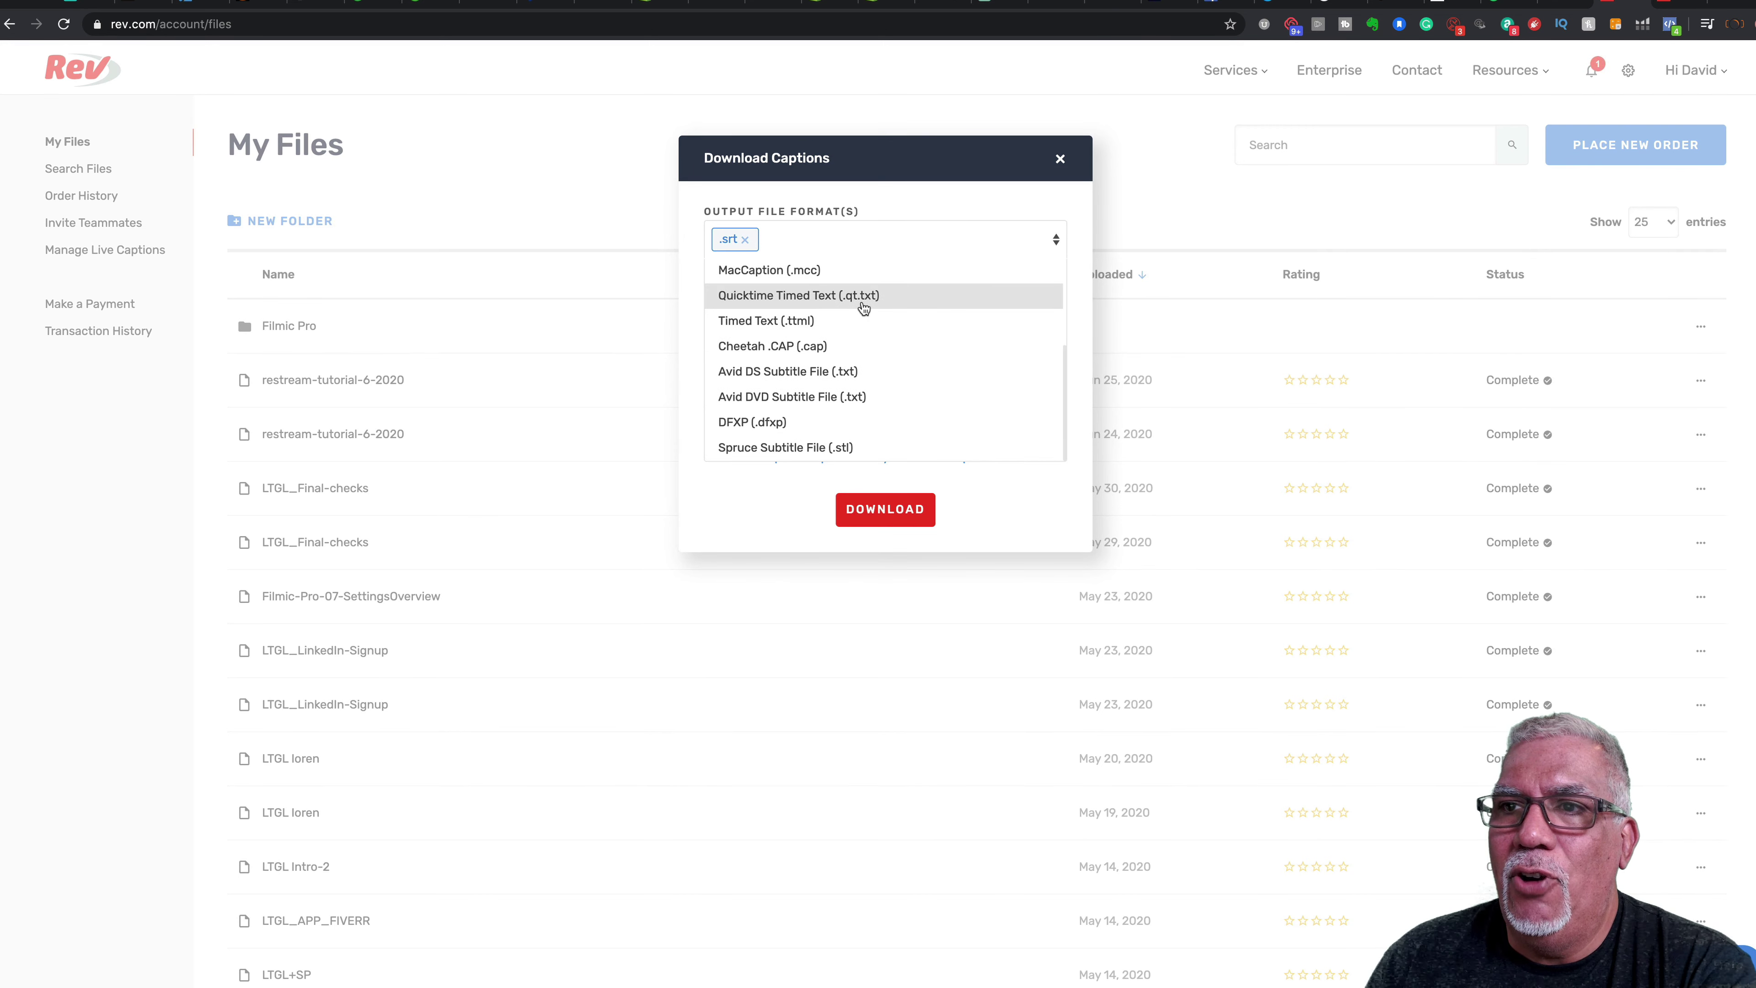
scroll(864, 304, "up", 3)
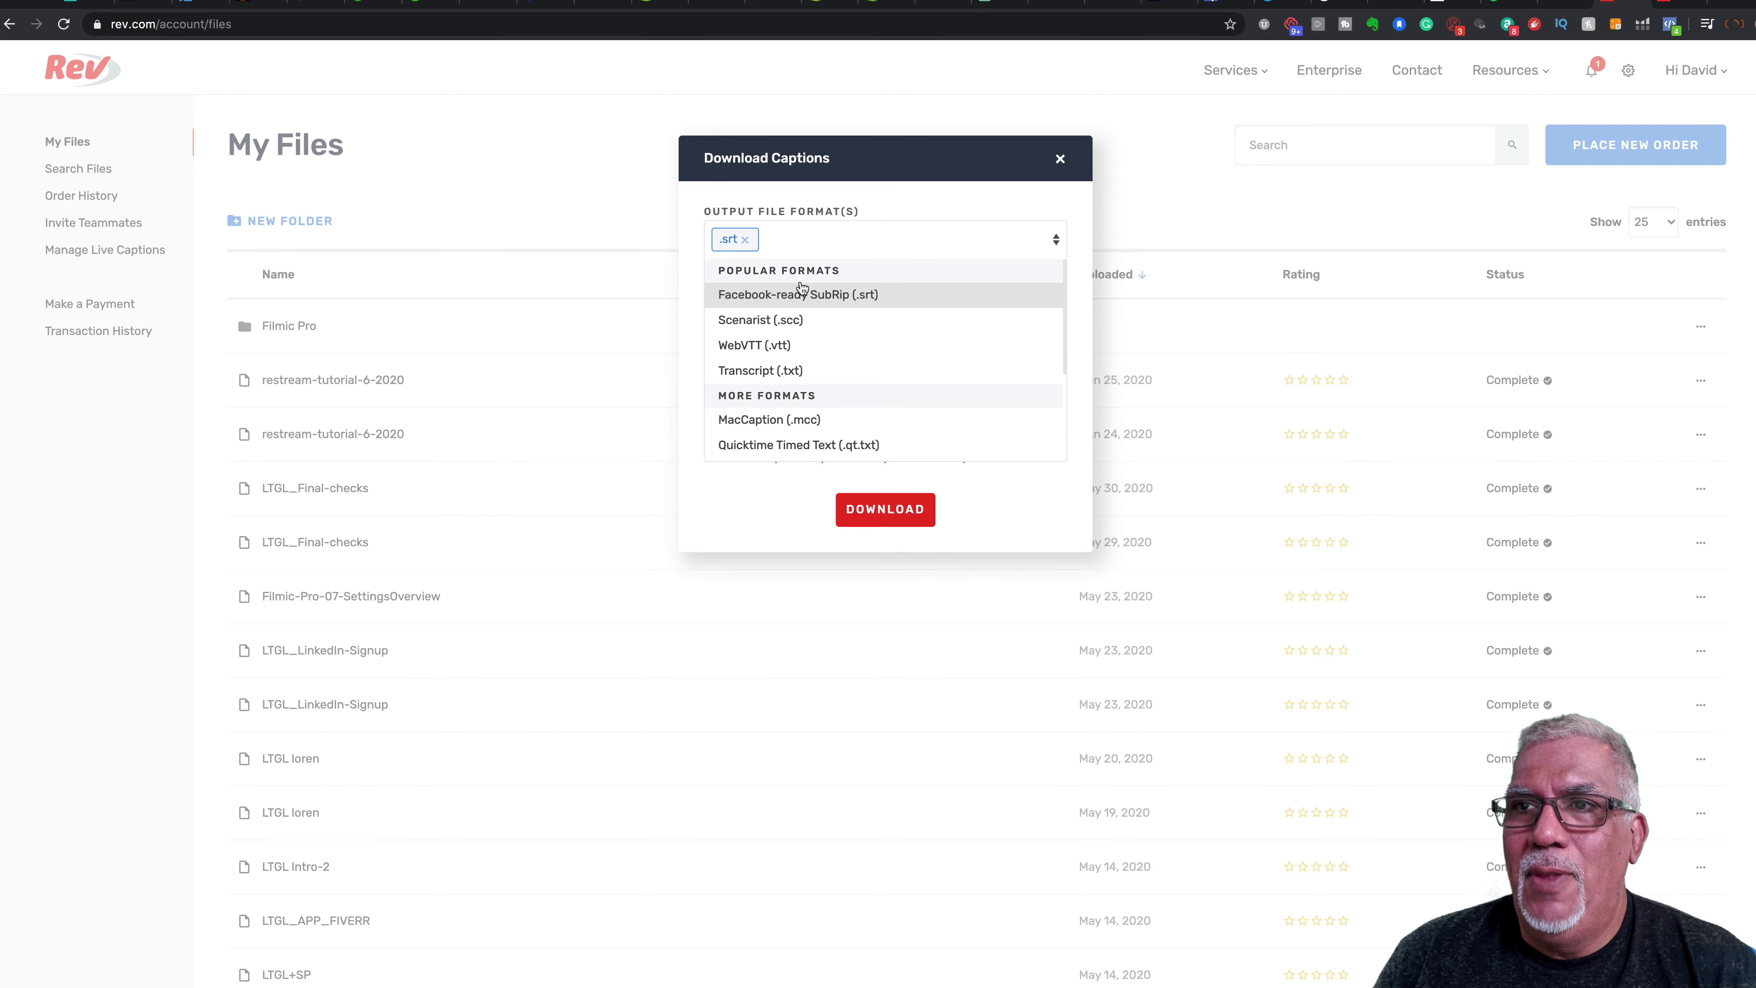
left_click(884, 242)
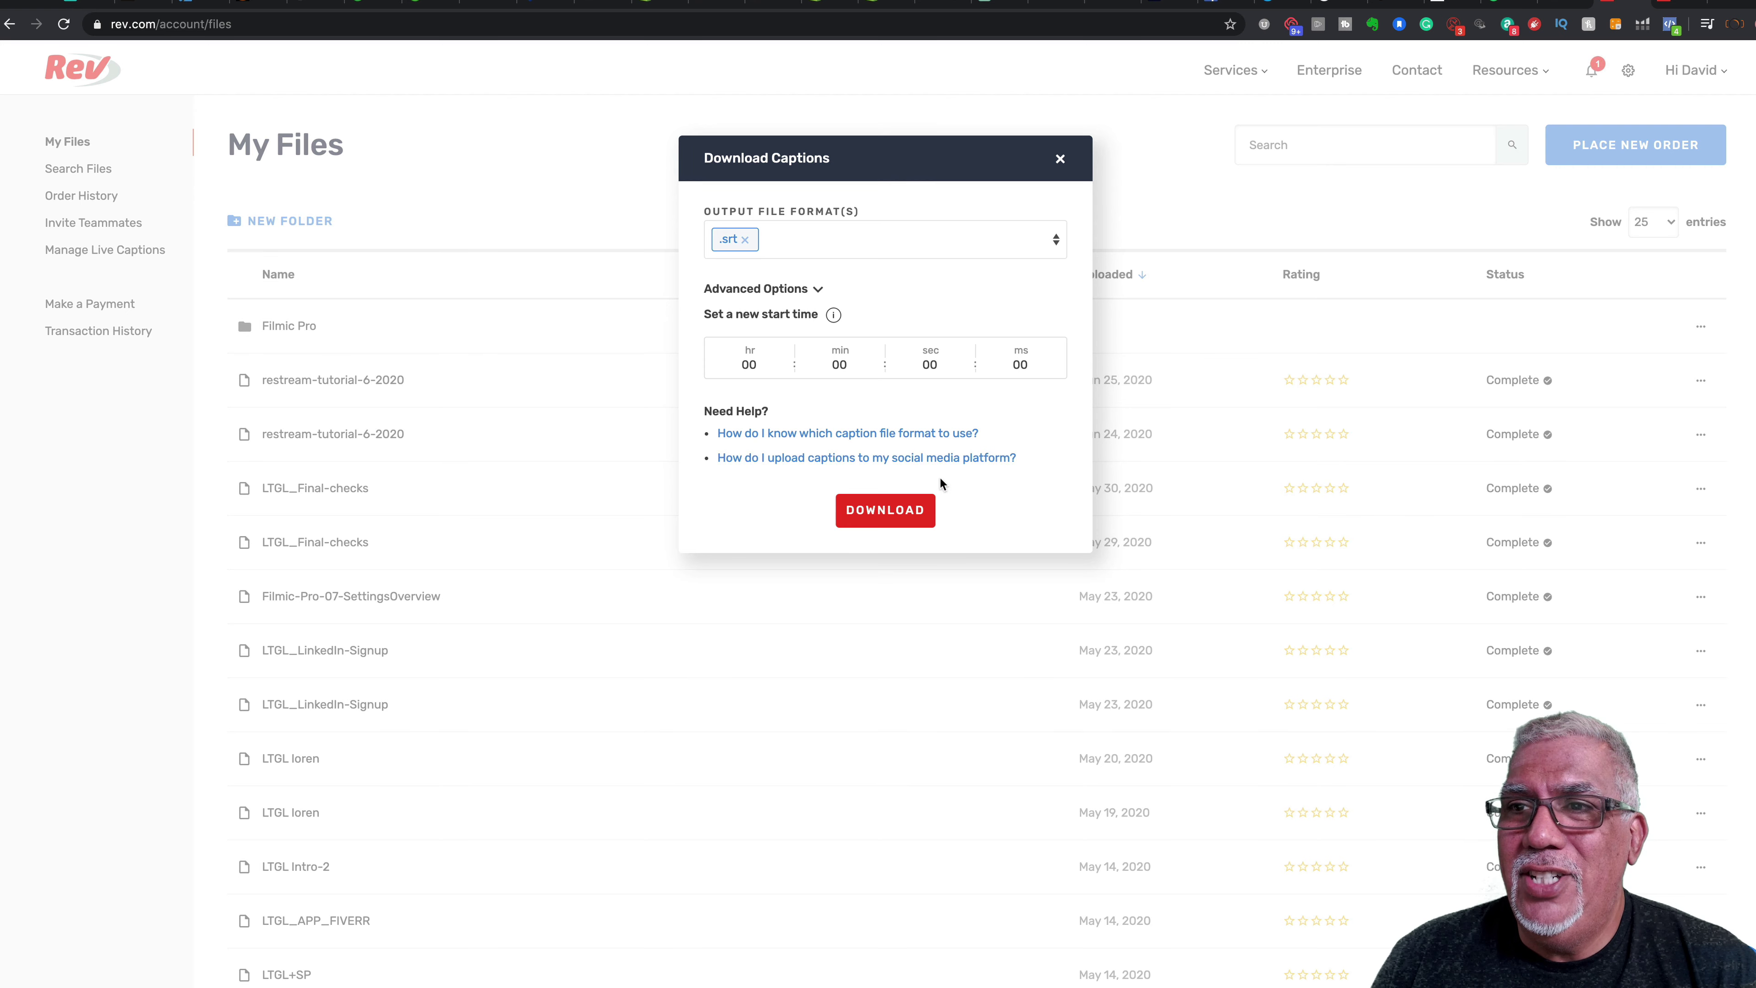
left_click(1060, 160)
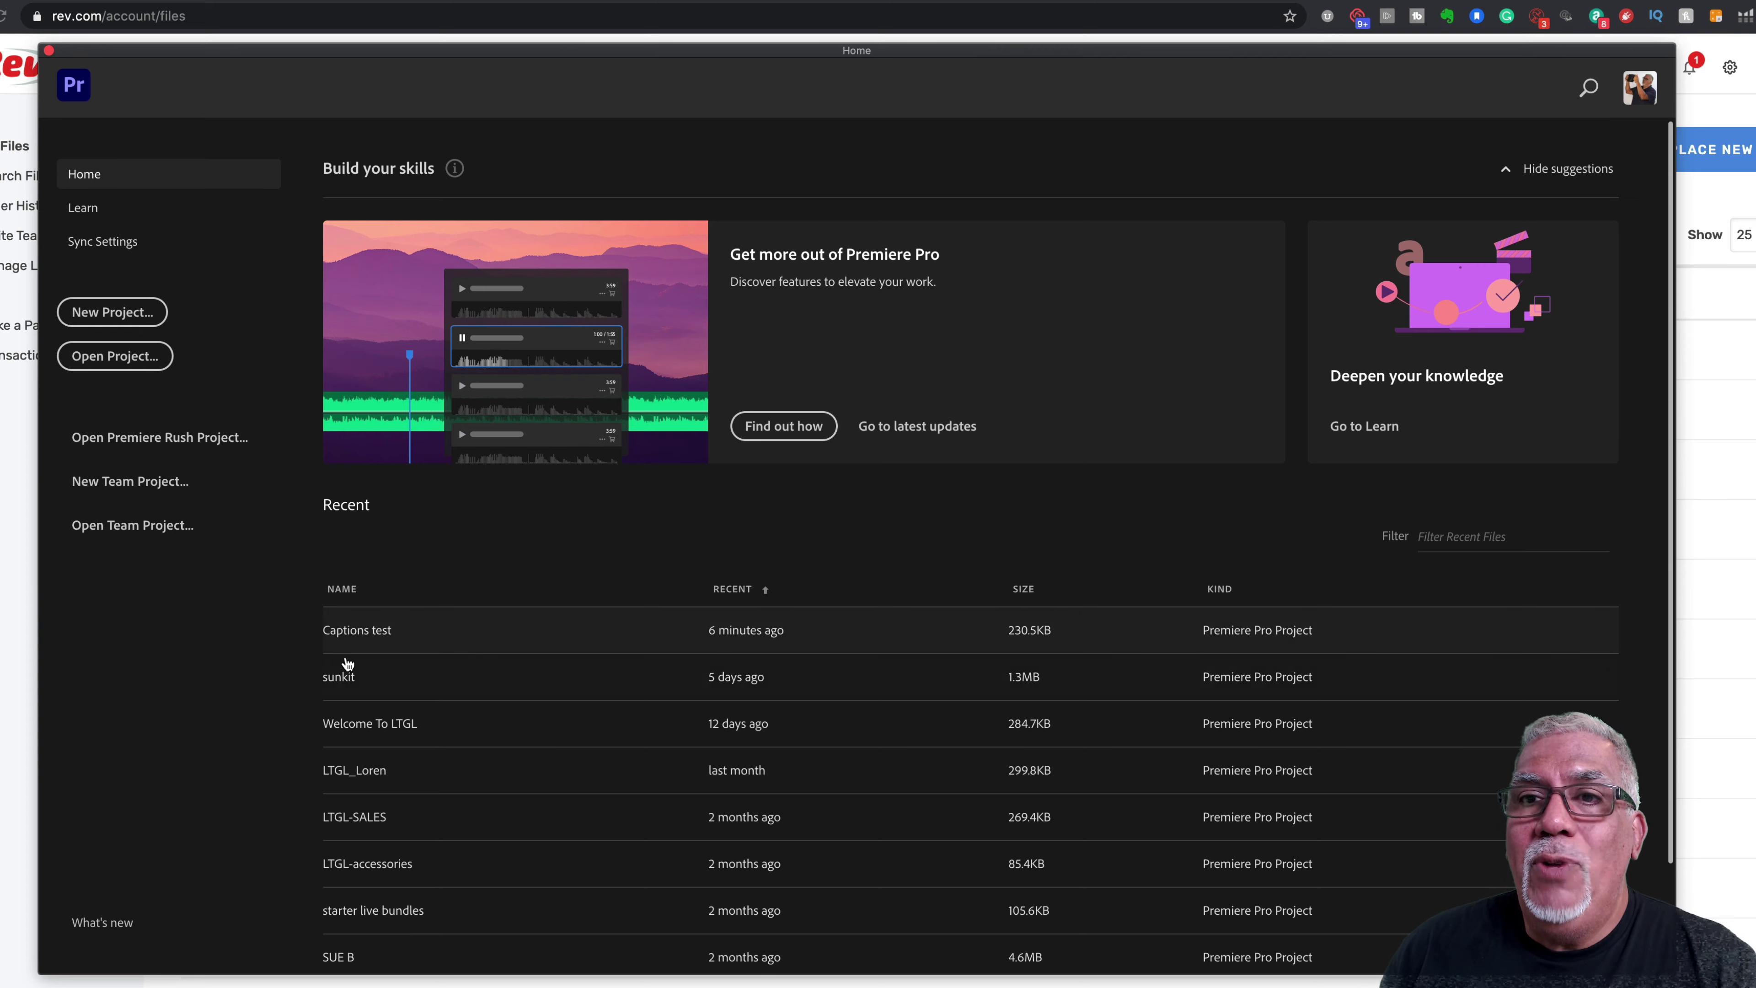
Step: Switch to Premiere Pro and open the recent project Captions test
left_click(352, 633)
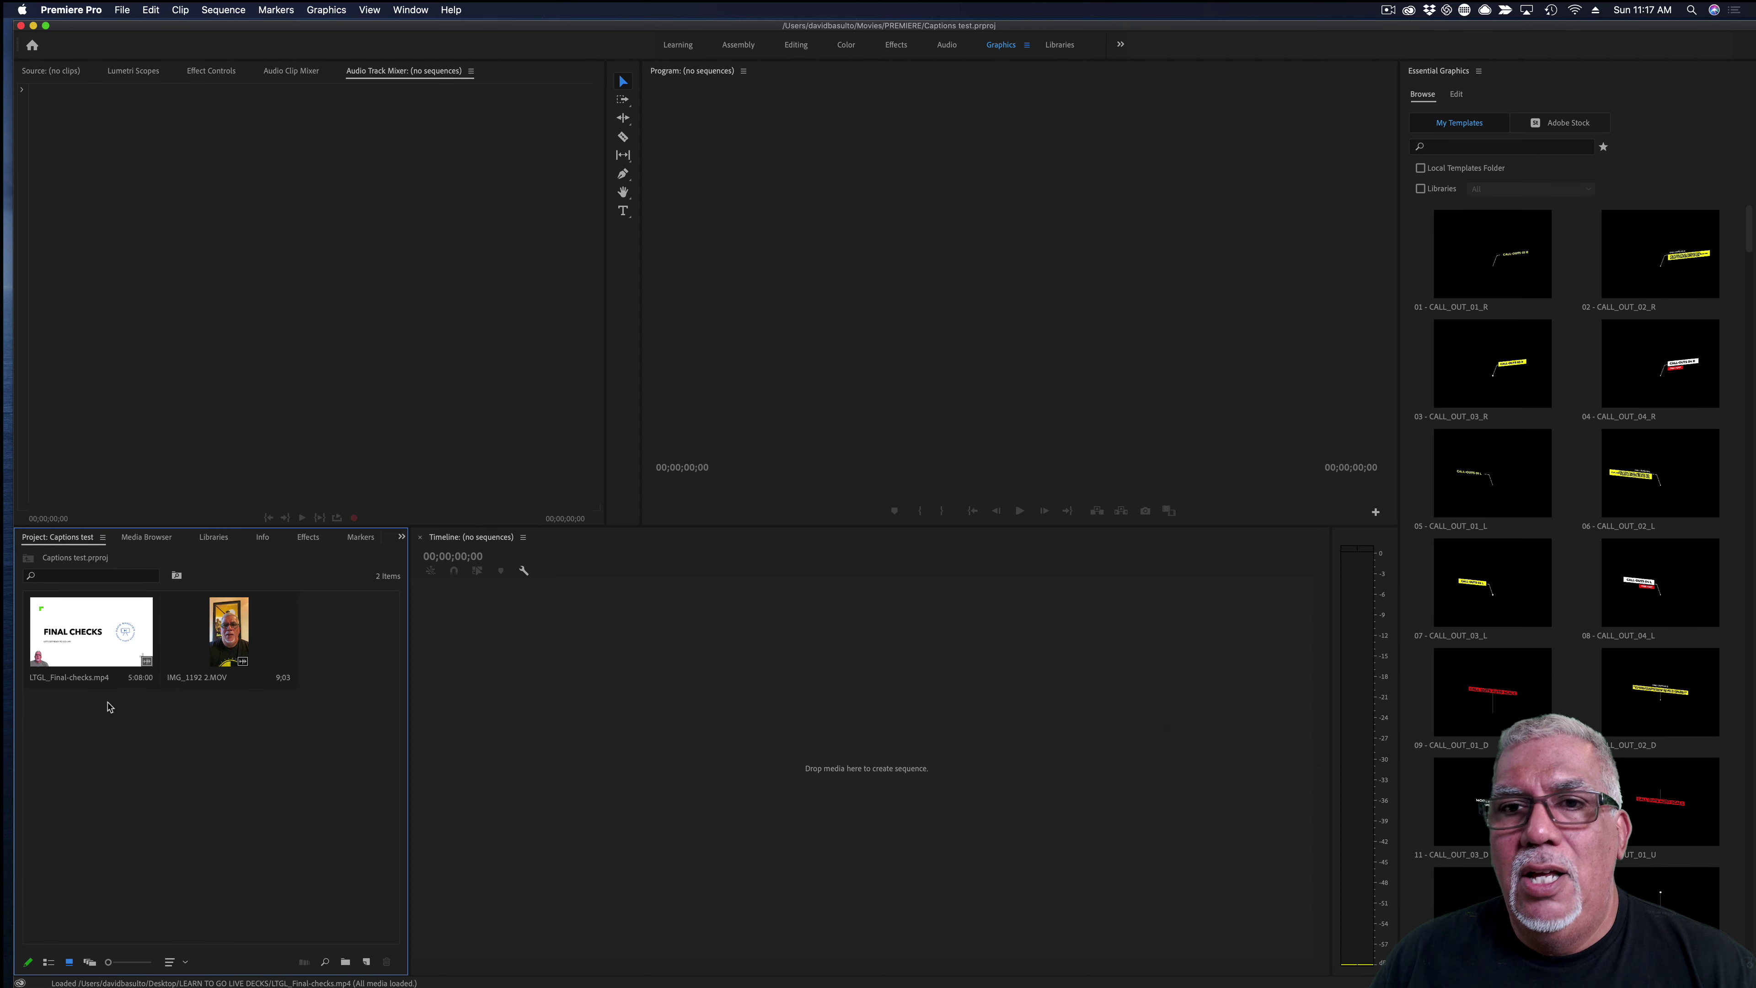
double_click(211, 754)
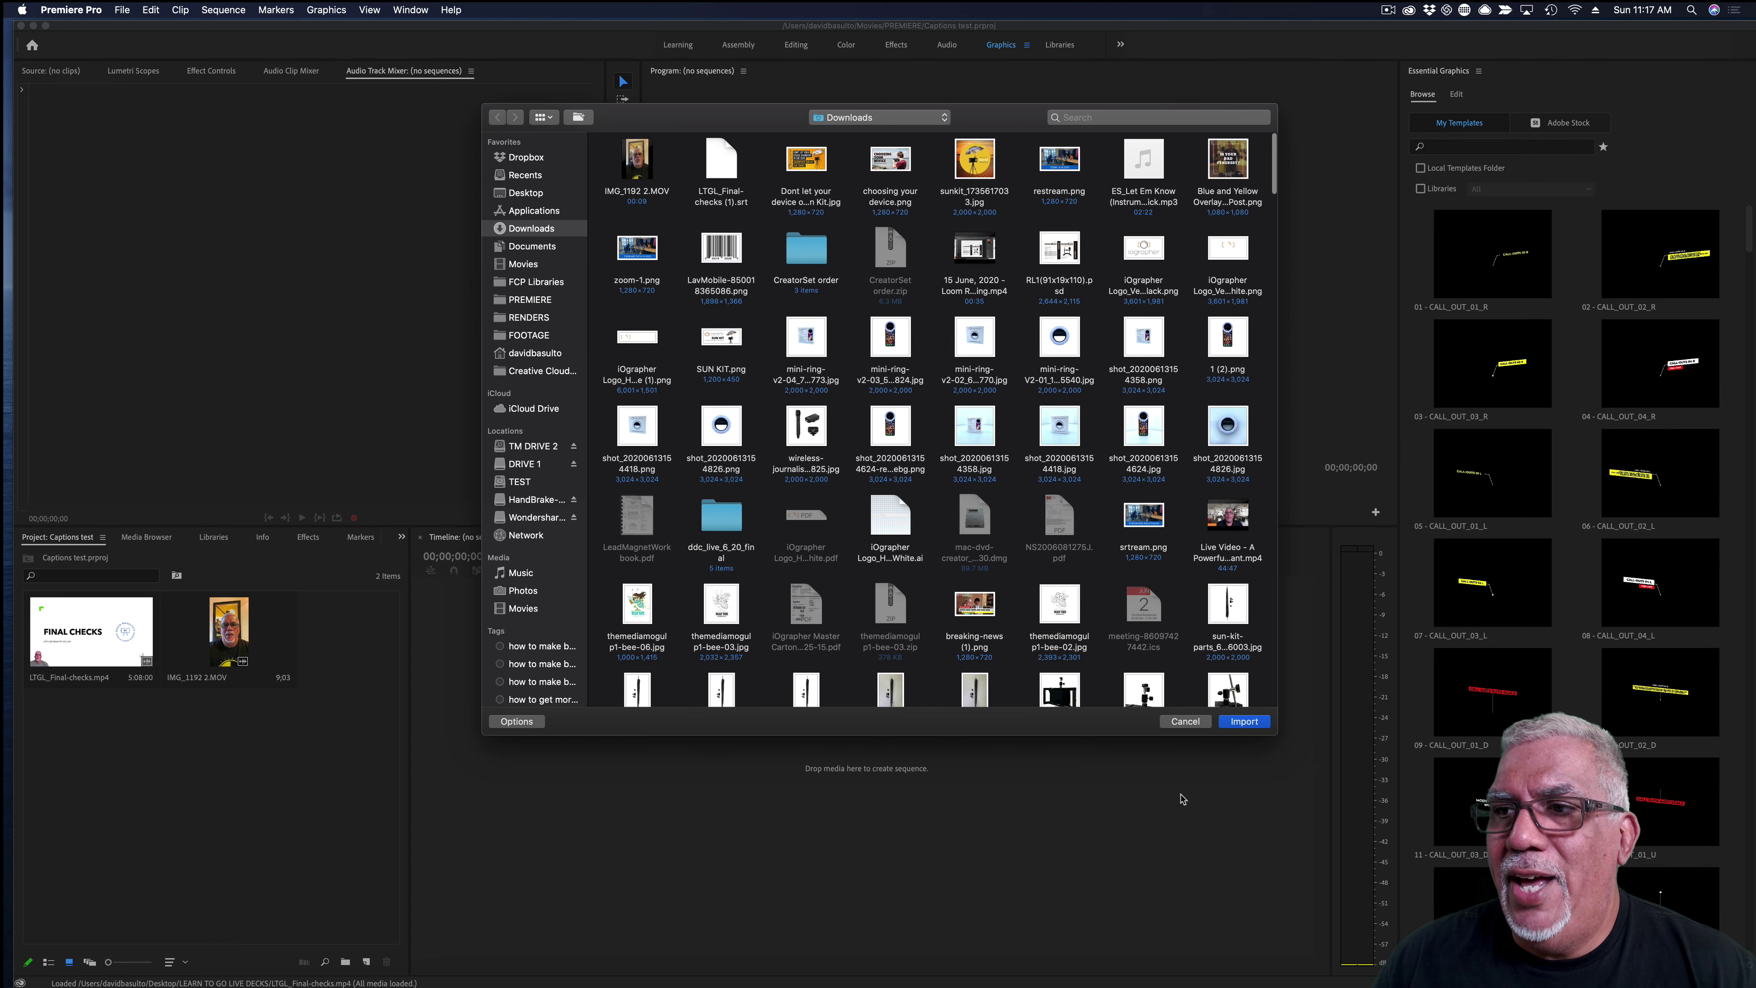
left_click(1186, 723)
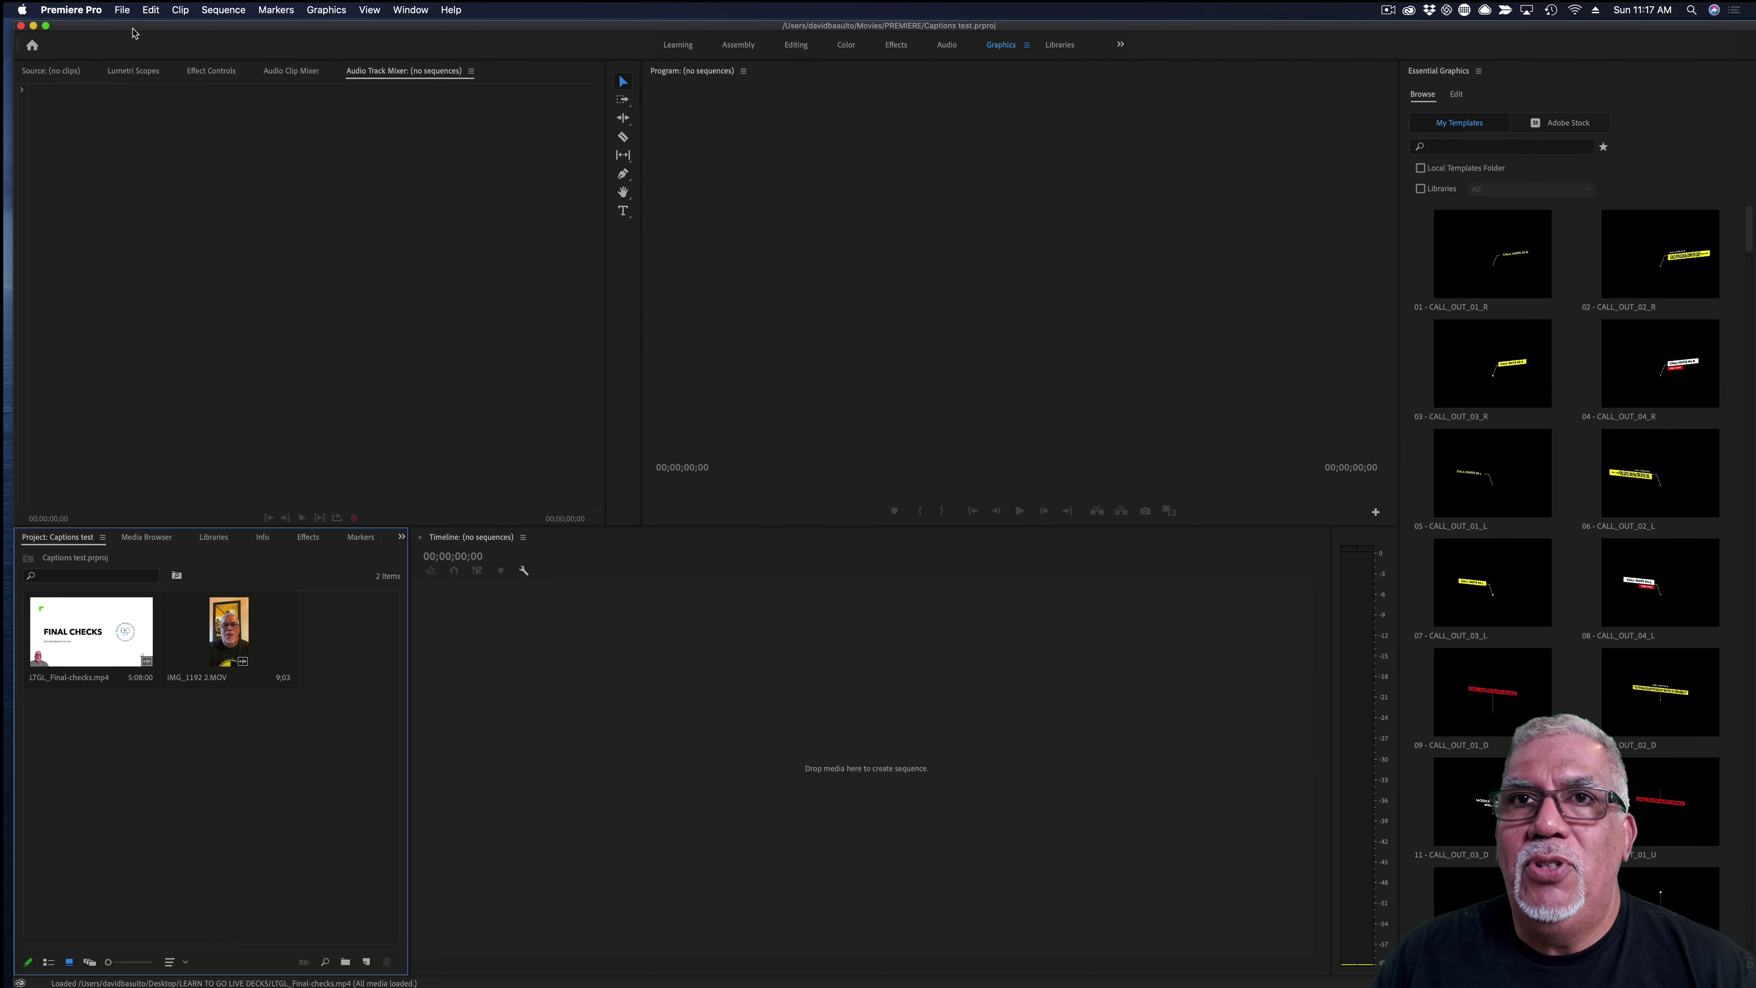
Step: Import the caption file LTGL_Final-checks (1).srt from the Downloads folder into the project
left_click(121, 10)
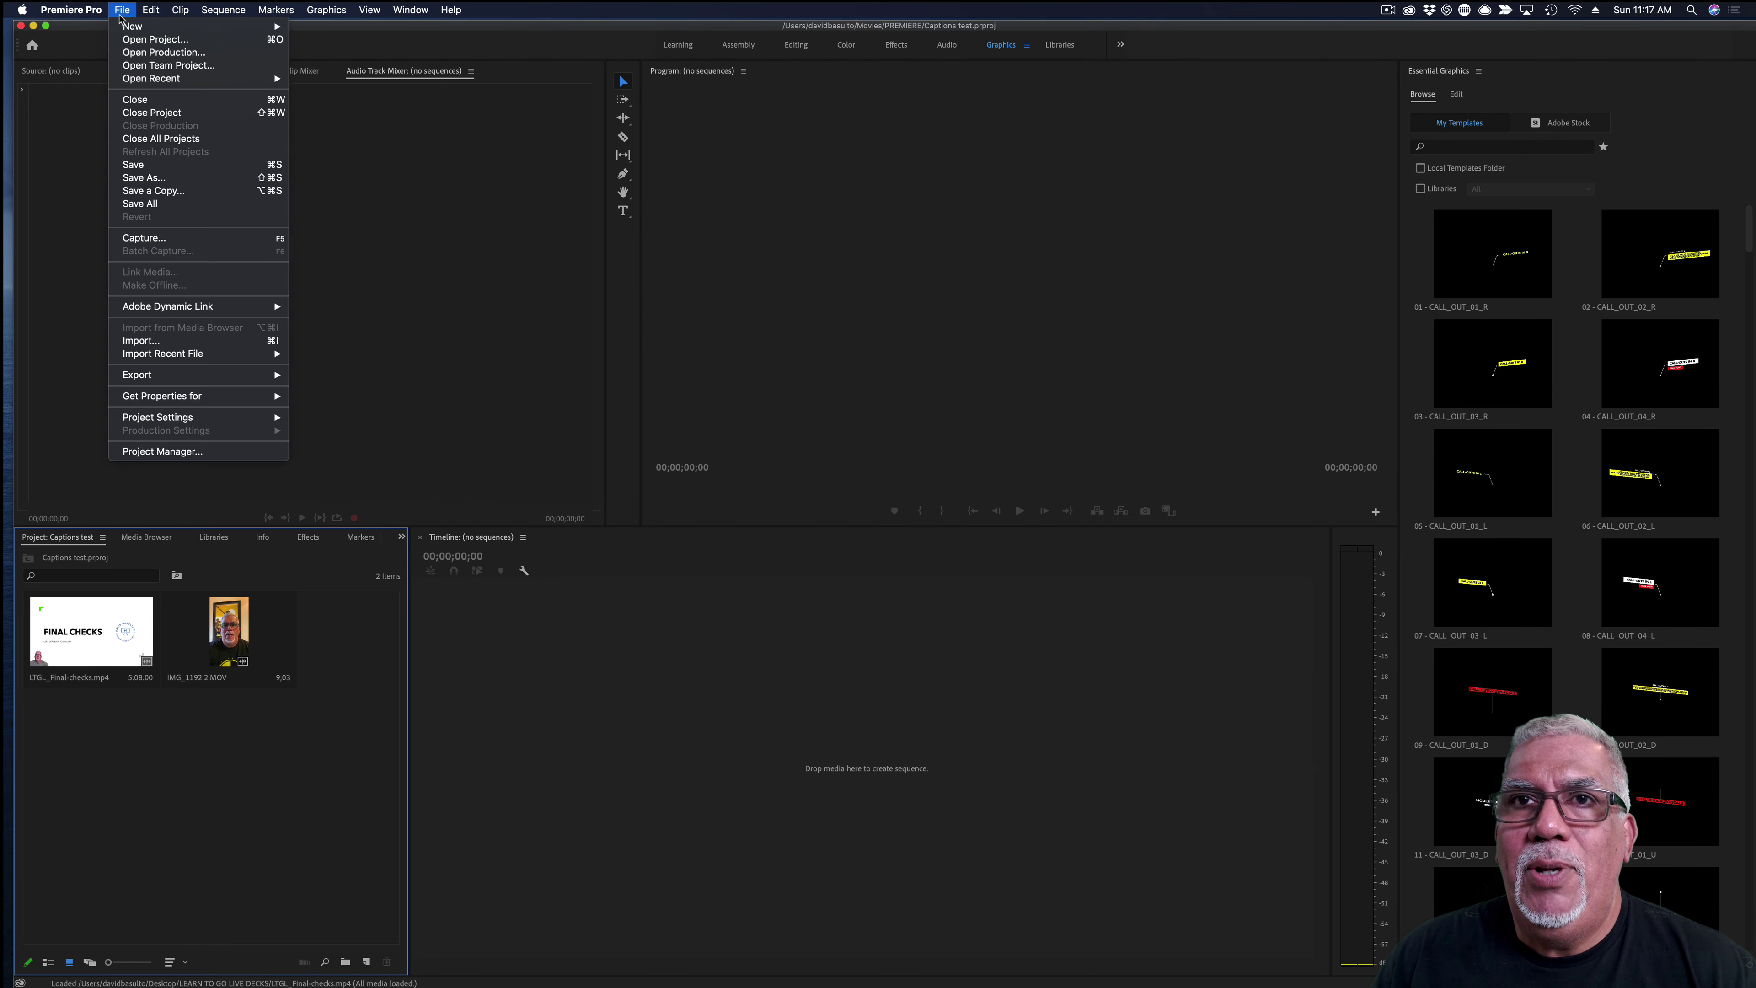
left_click(186, 342)
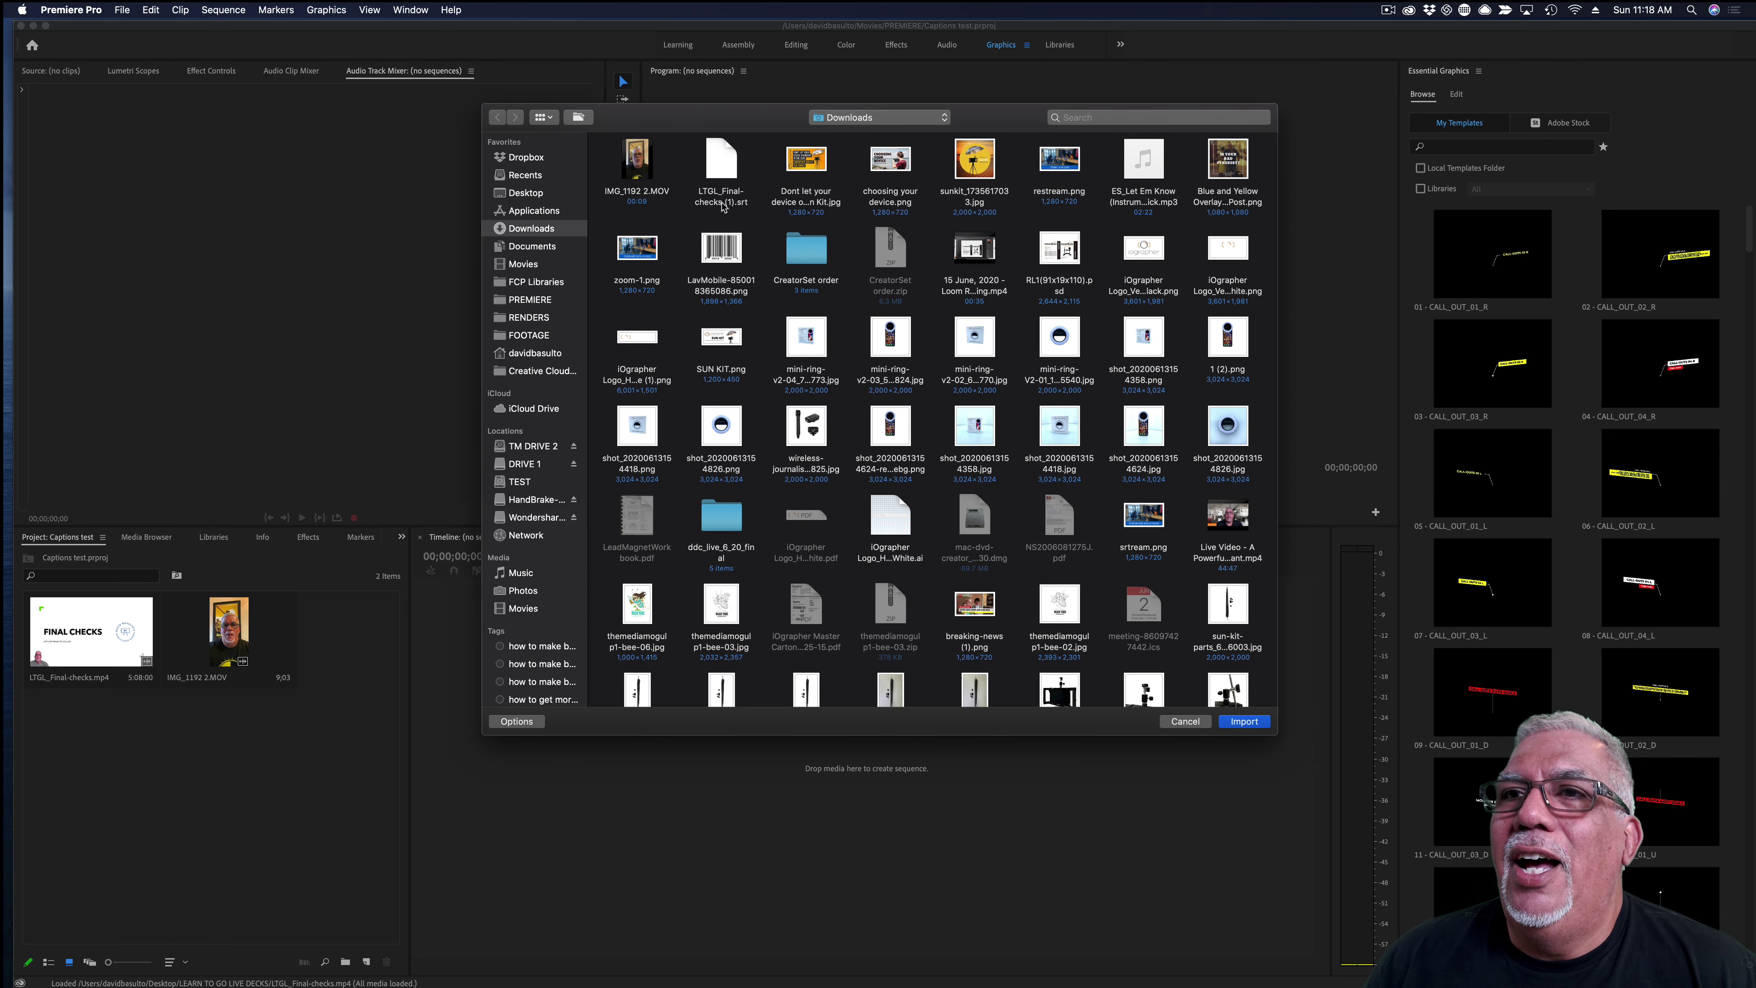
double_click(720, 170)
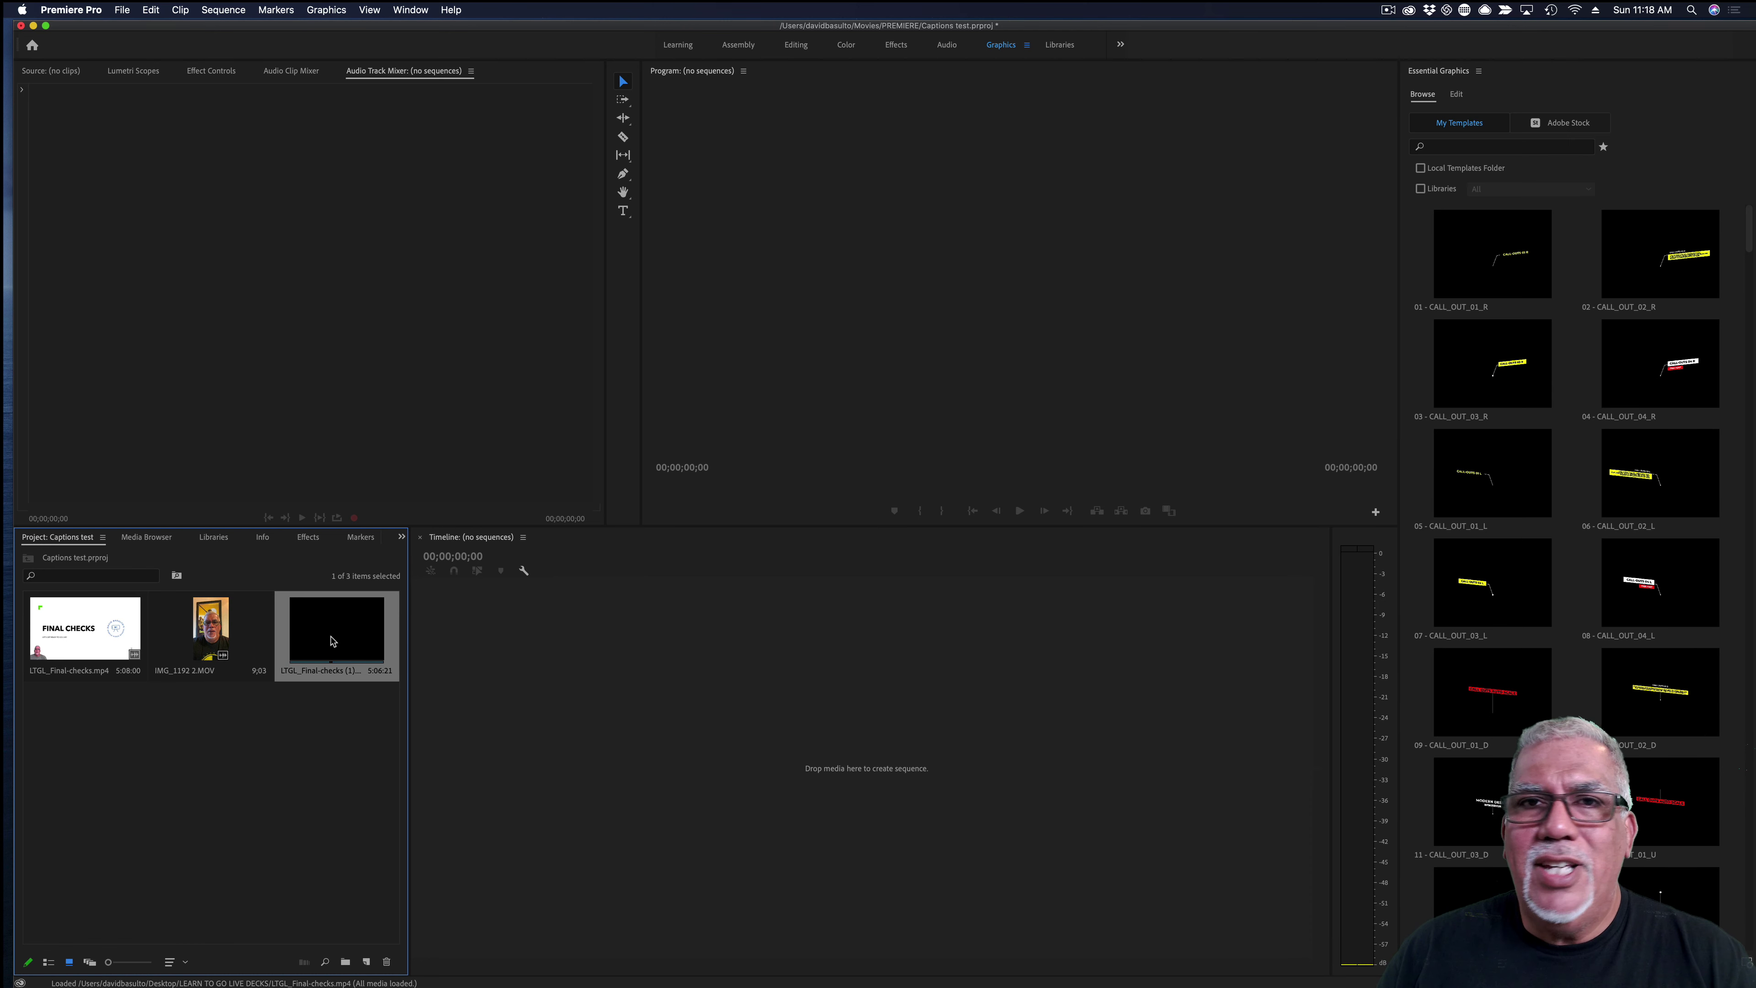
Step: Create a sequence from LTGL_Final-checks.mp4 and place the imported SRT caption clip on track V2 from the sequence start
left_click(103, 638)
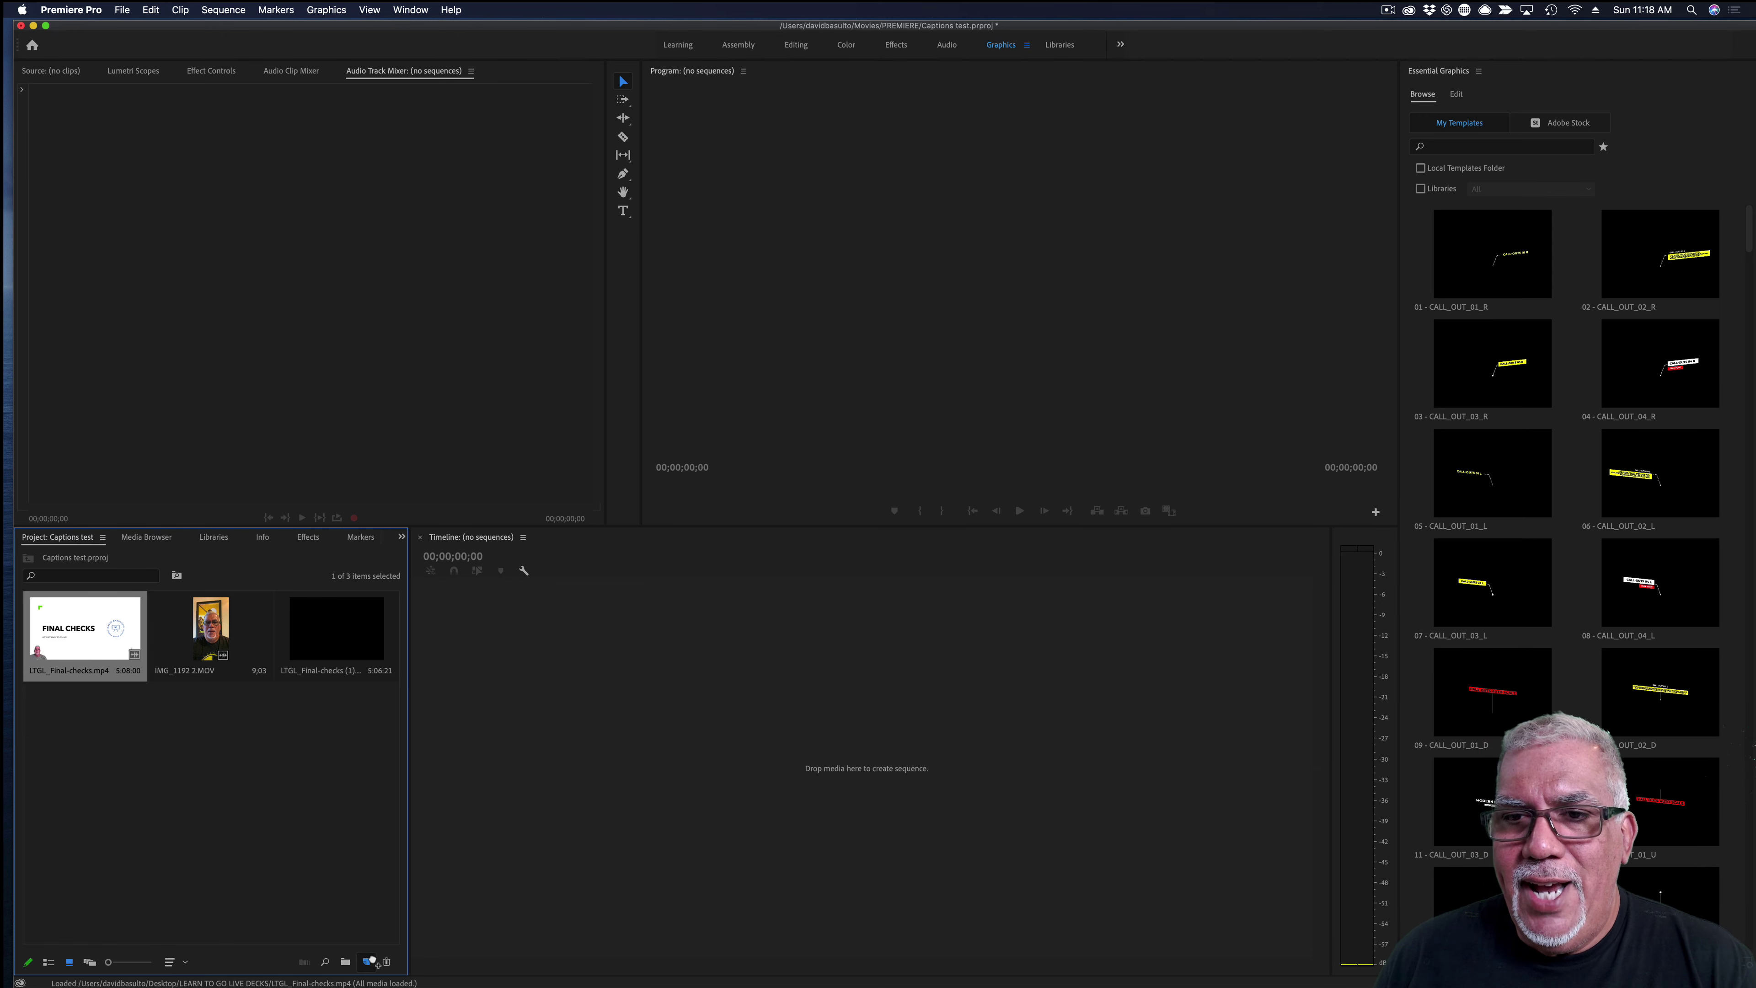
left_click_drag(367, 963, 367, 963)
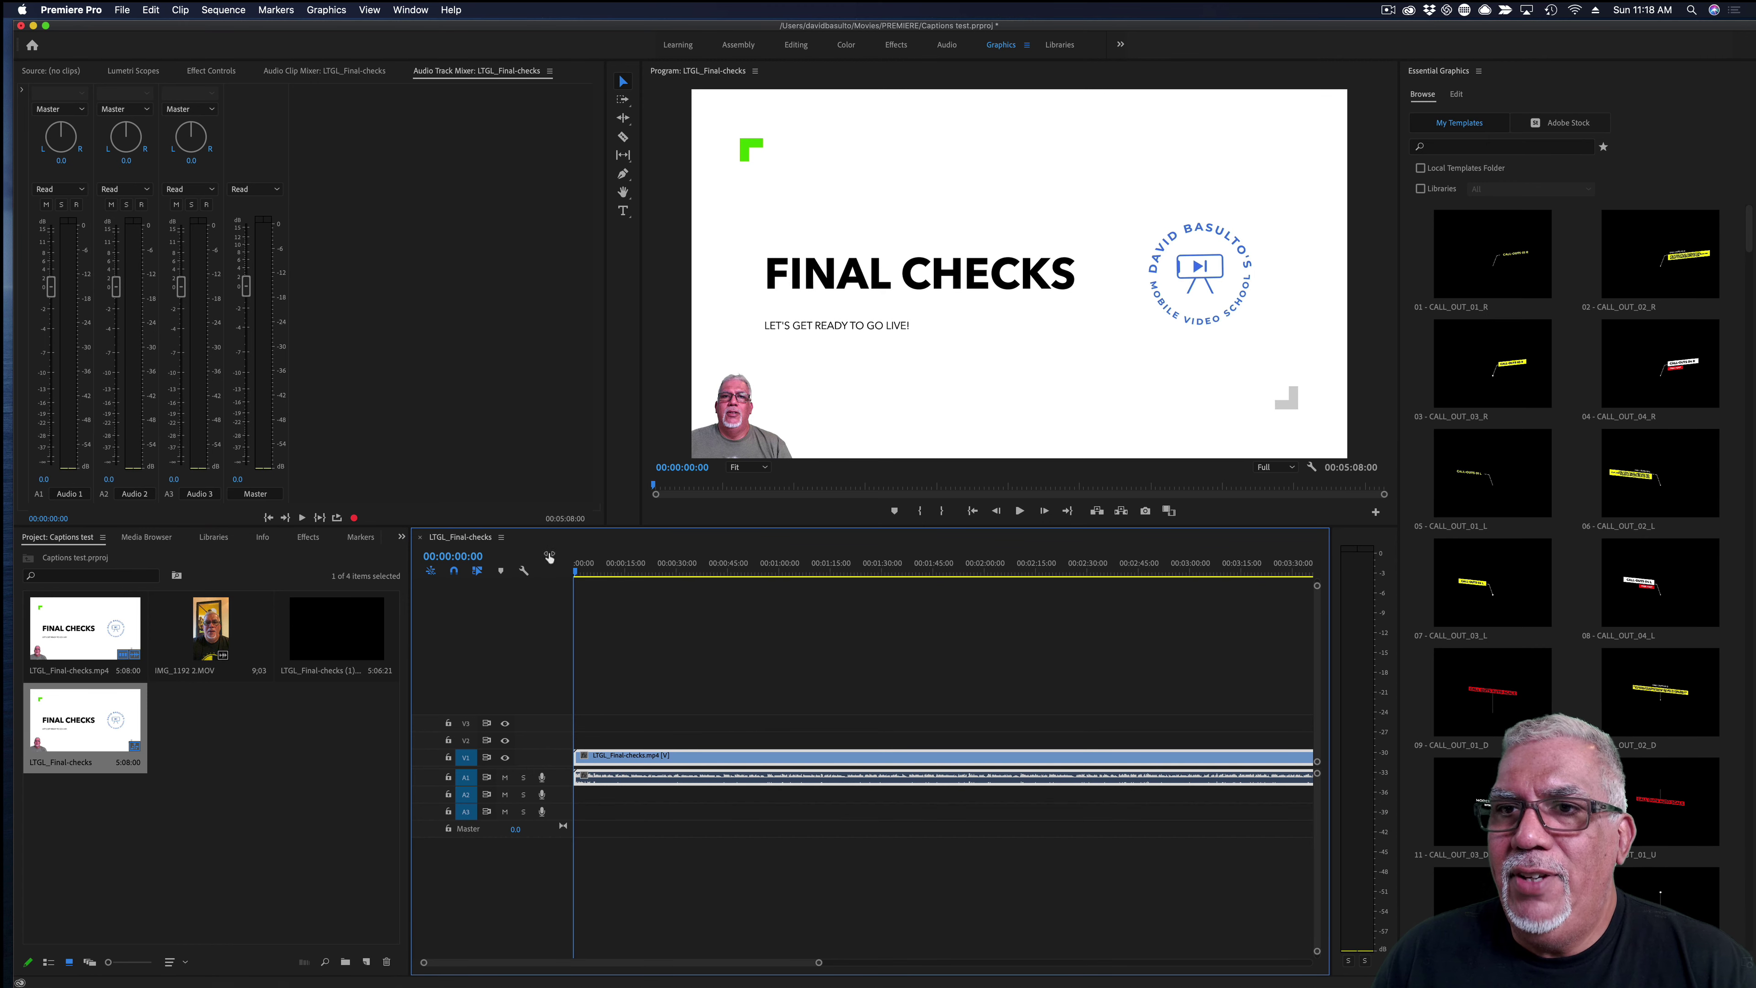
left_click(587, 567)
mouse_move(599, 568)
left_mouse_down()
mouse_move(663, 569)
mouse_move(570, 570)
left_mouse_up()
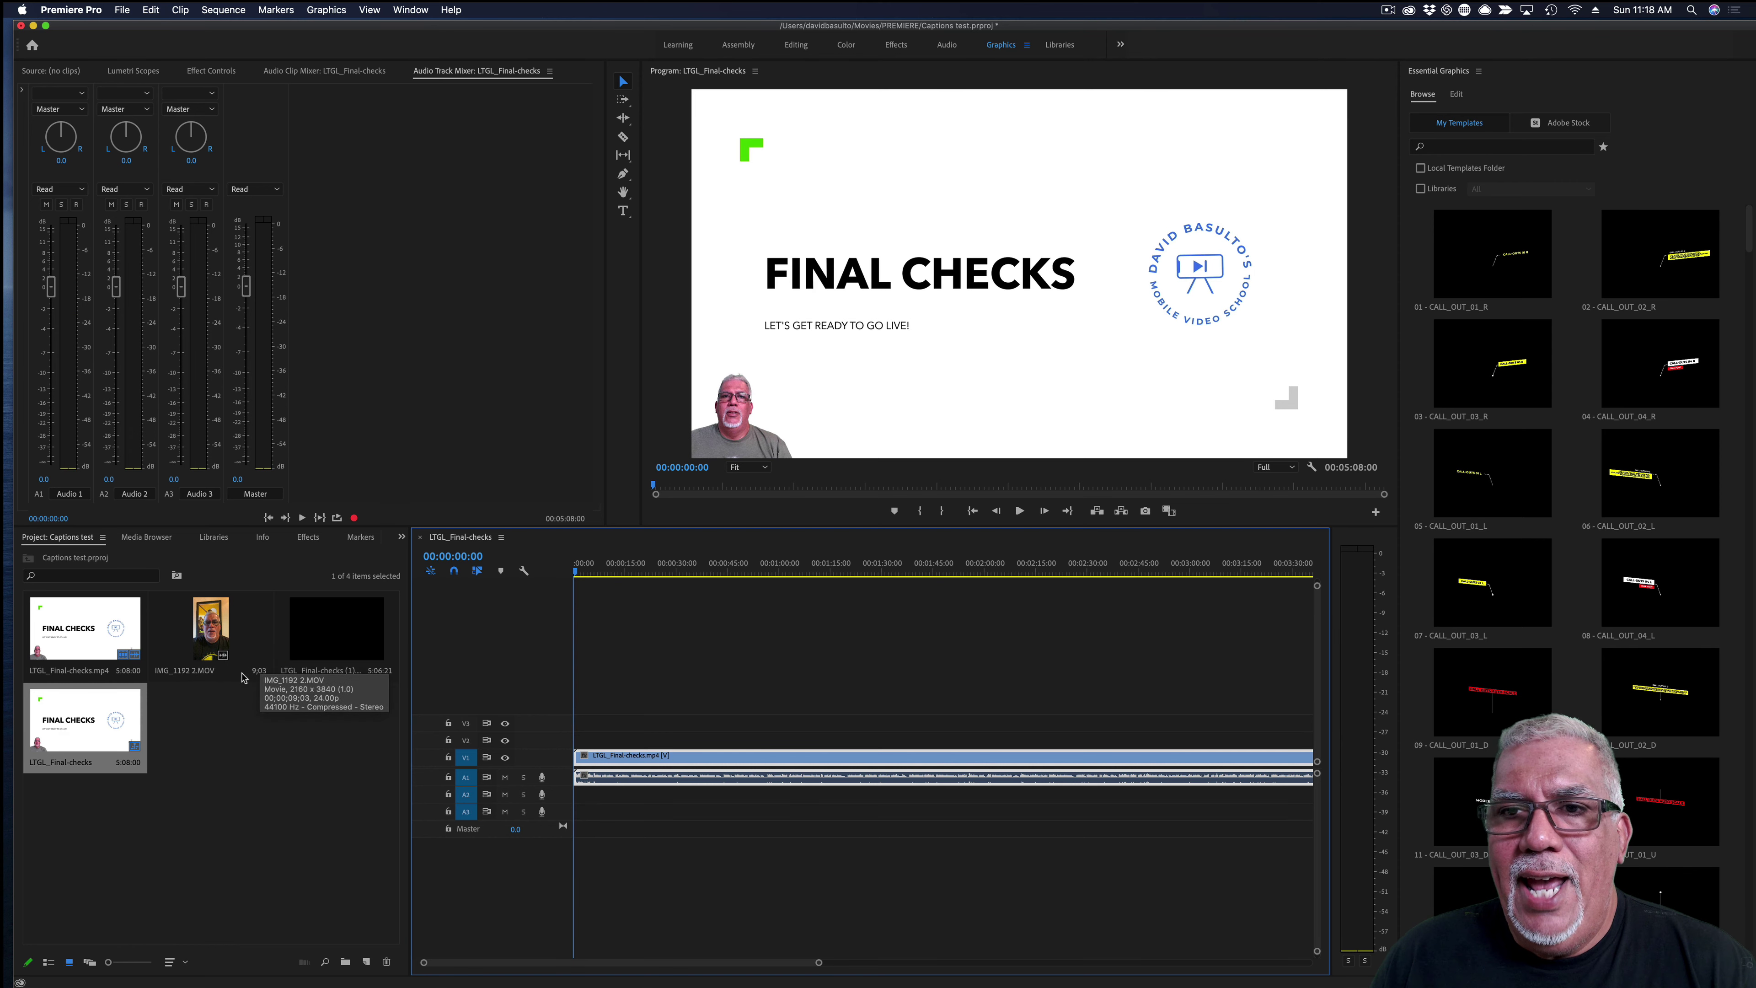
left_click(329, 628)
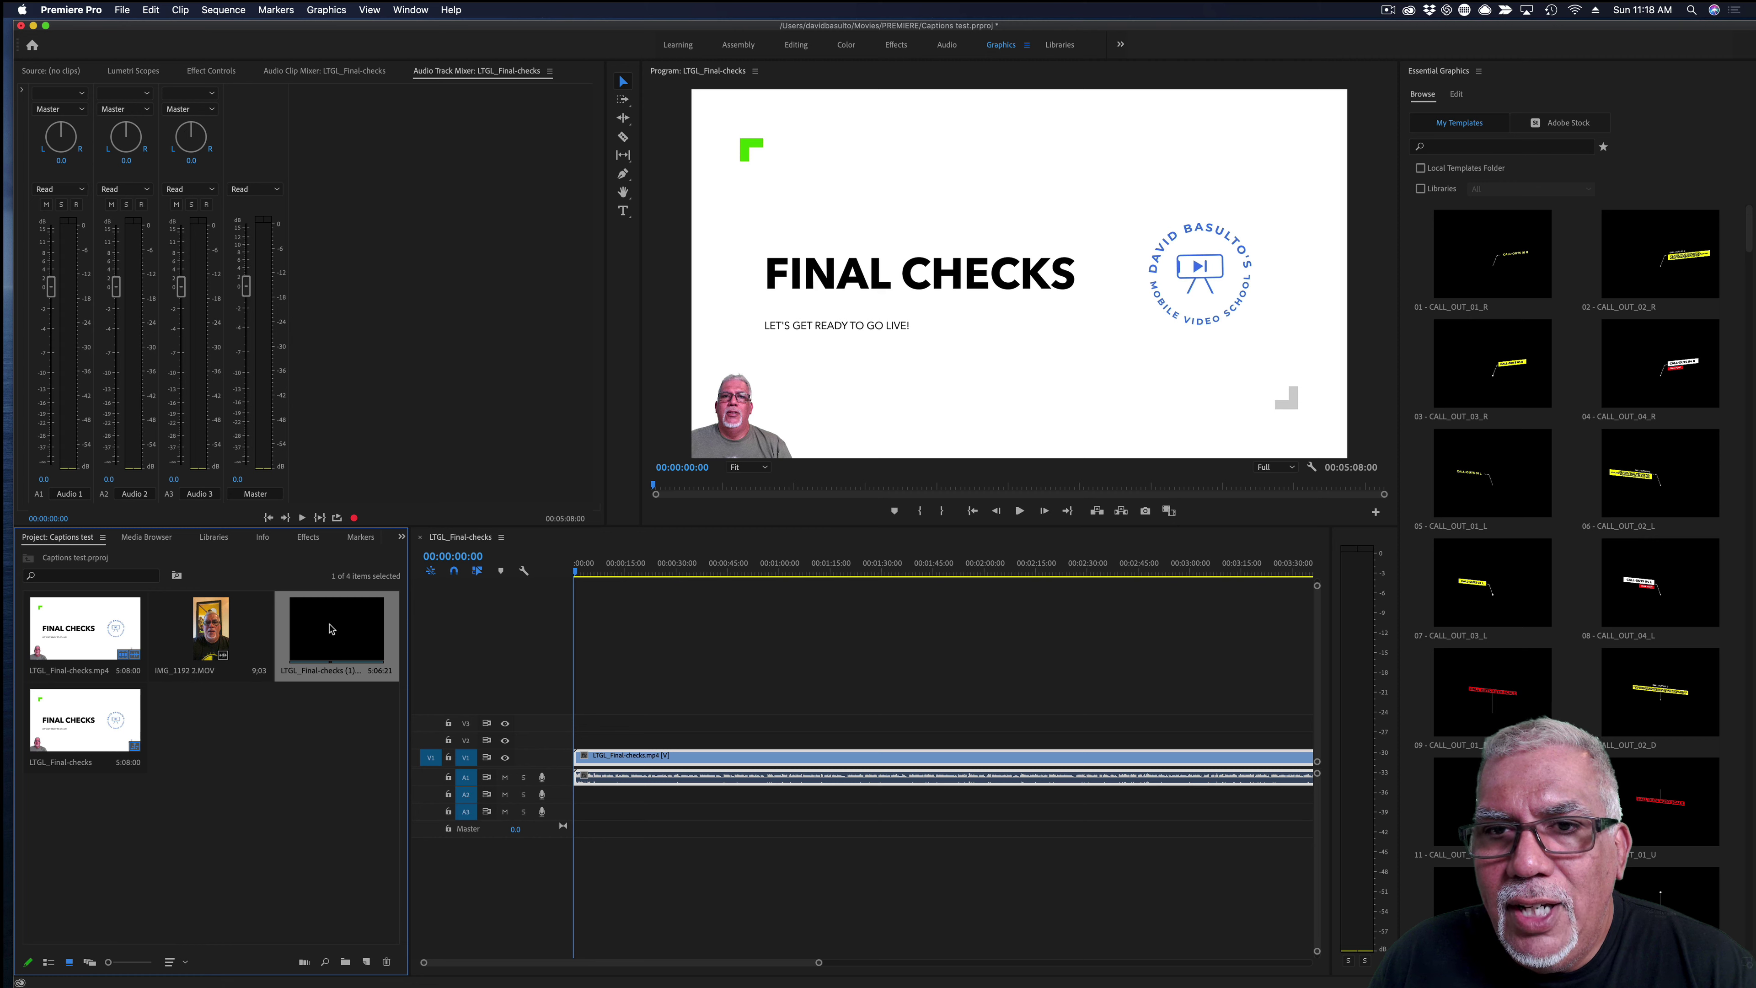
left_click_drag(332, 628, 549, 747)
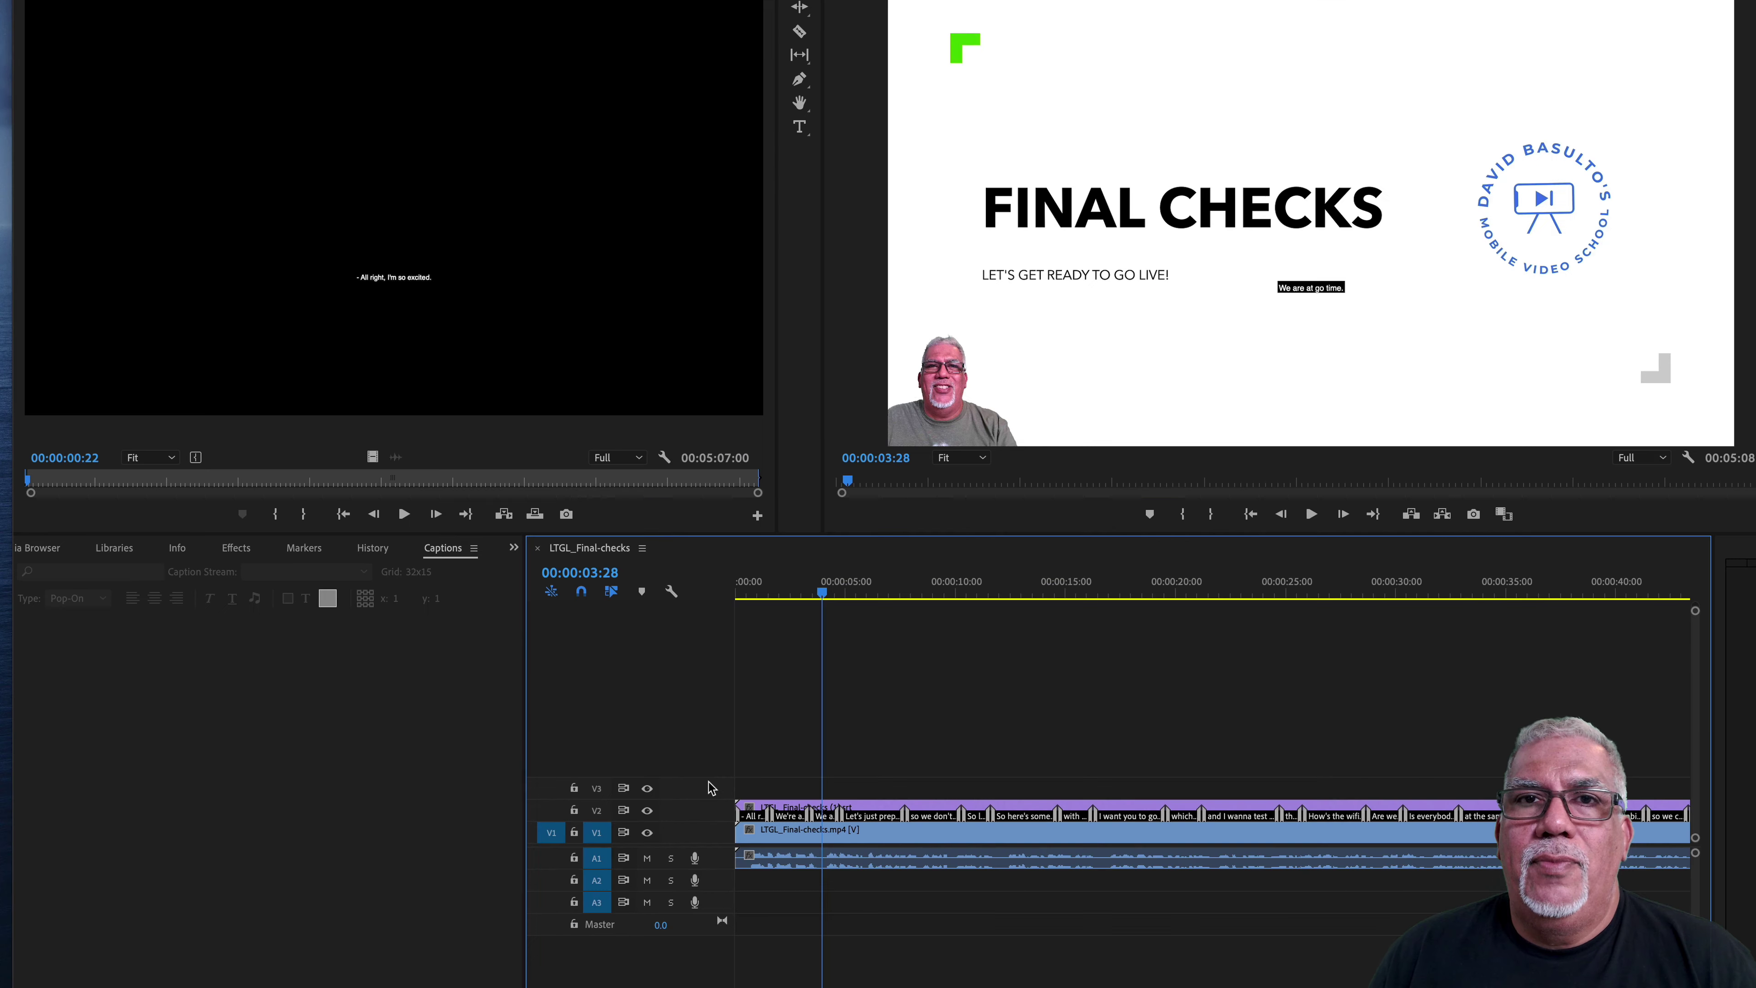
Step: Open the caption clip's entries for editing and review the caption text and timings throughout the list
double_click(797, 809)
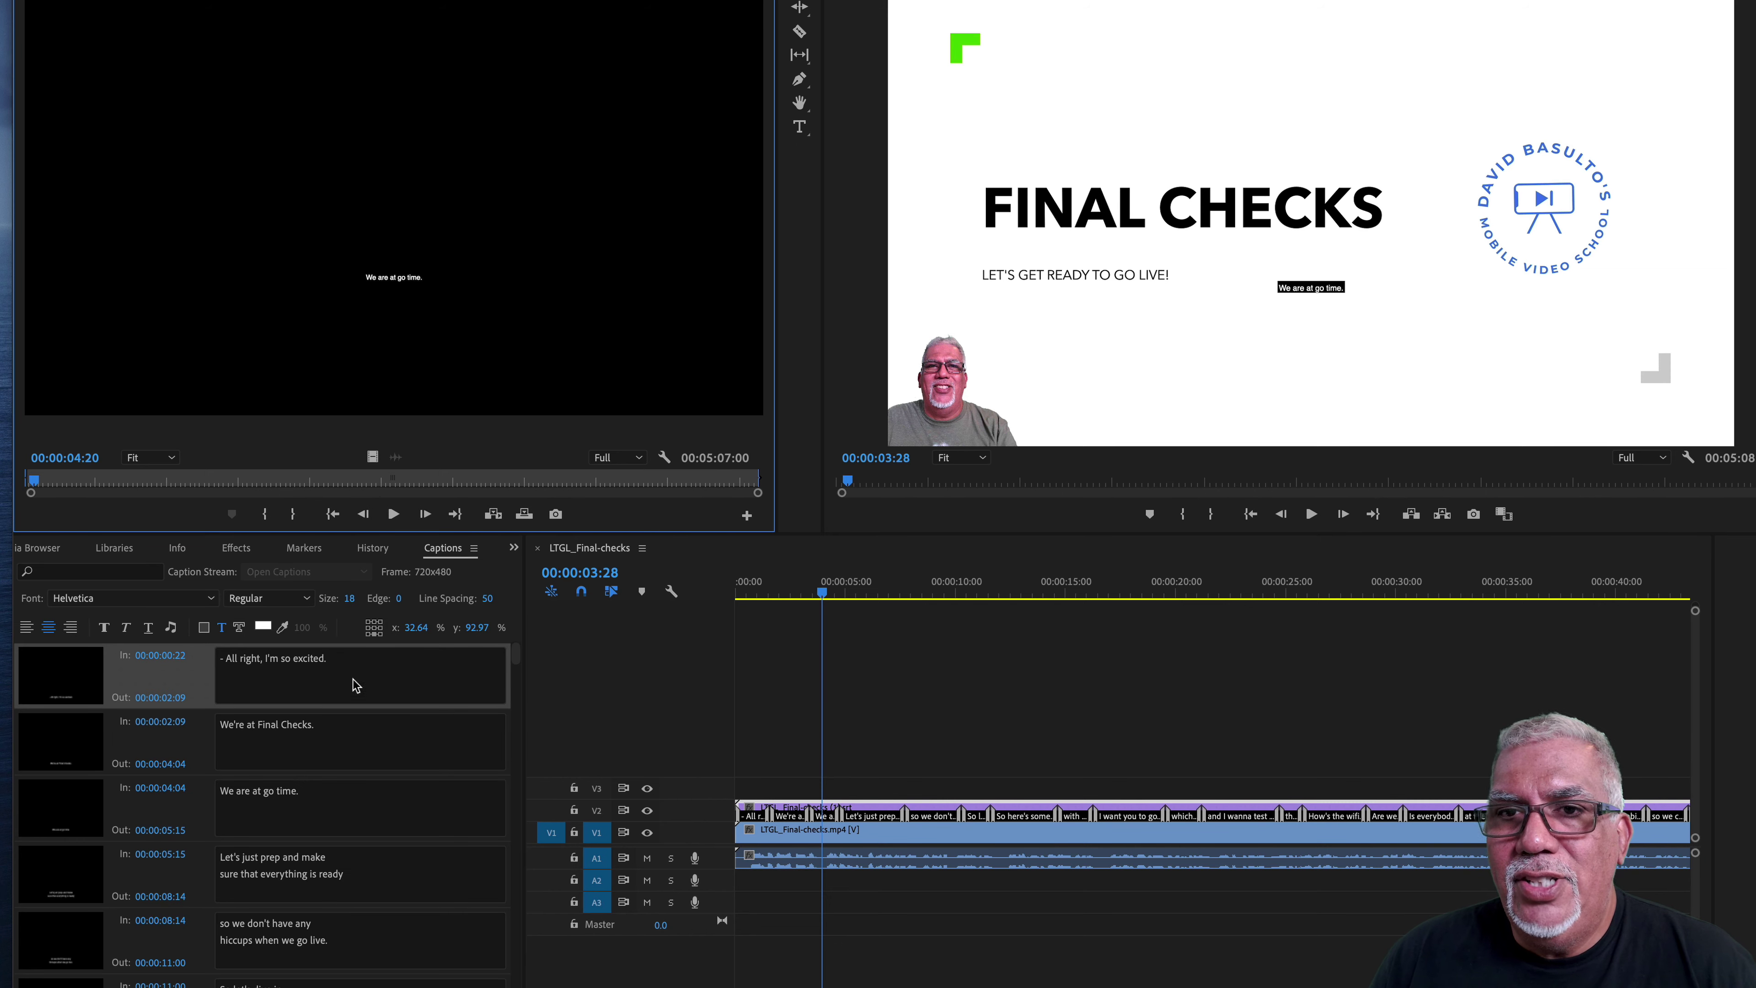
scroll(354, 688, "down", 20)
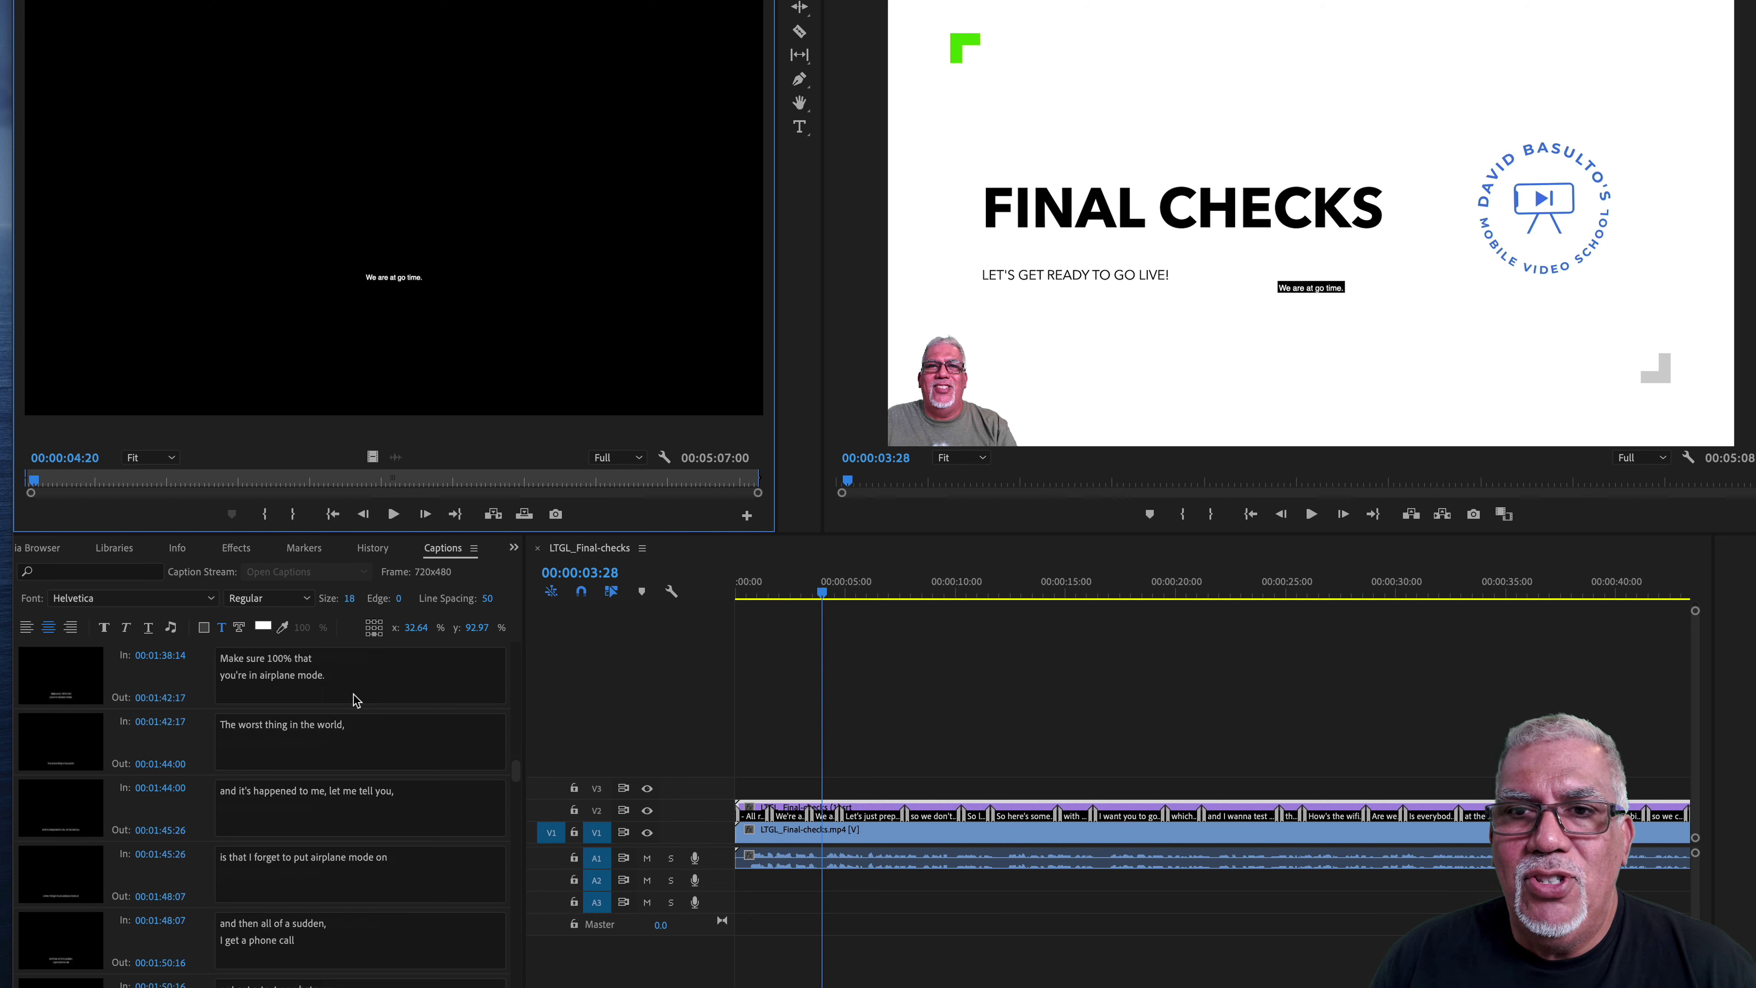
scroll(354, 700, "down", 20)
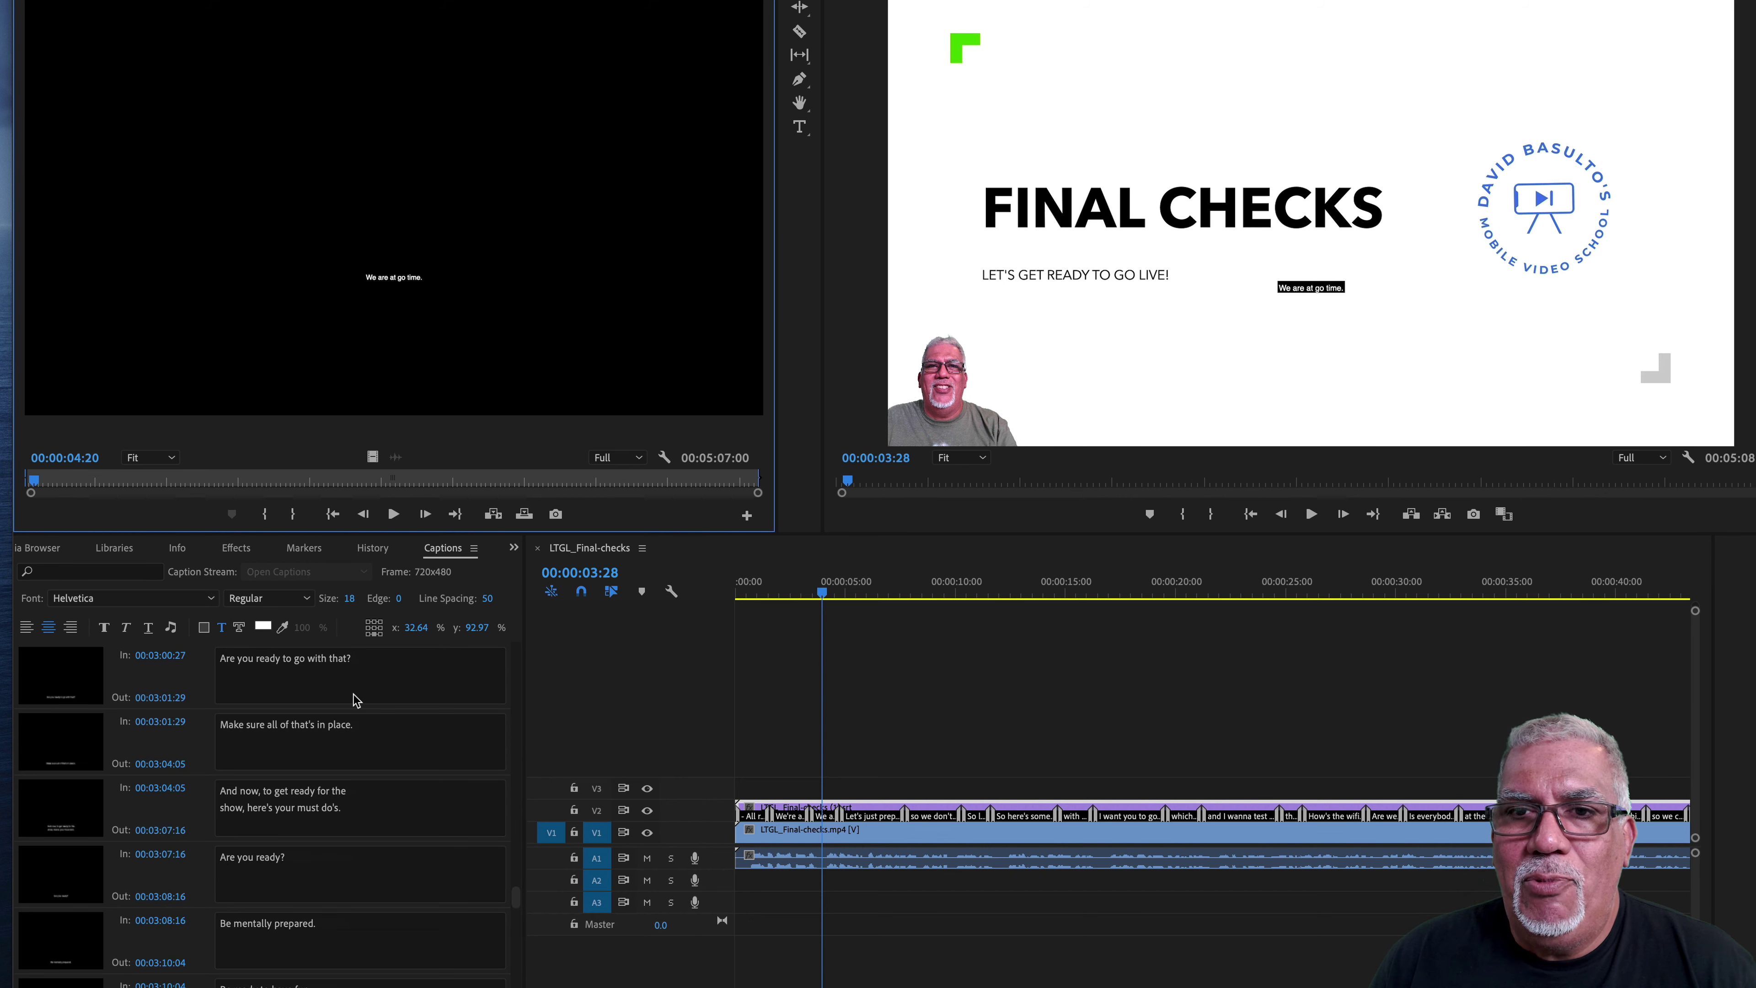
scroll(354, 700, "up", 20)
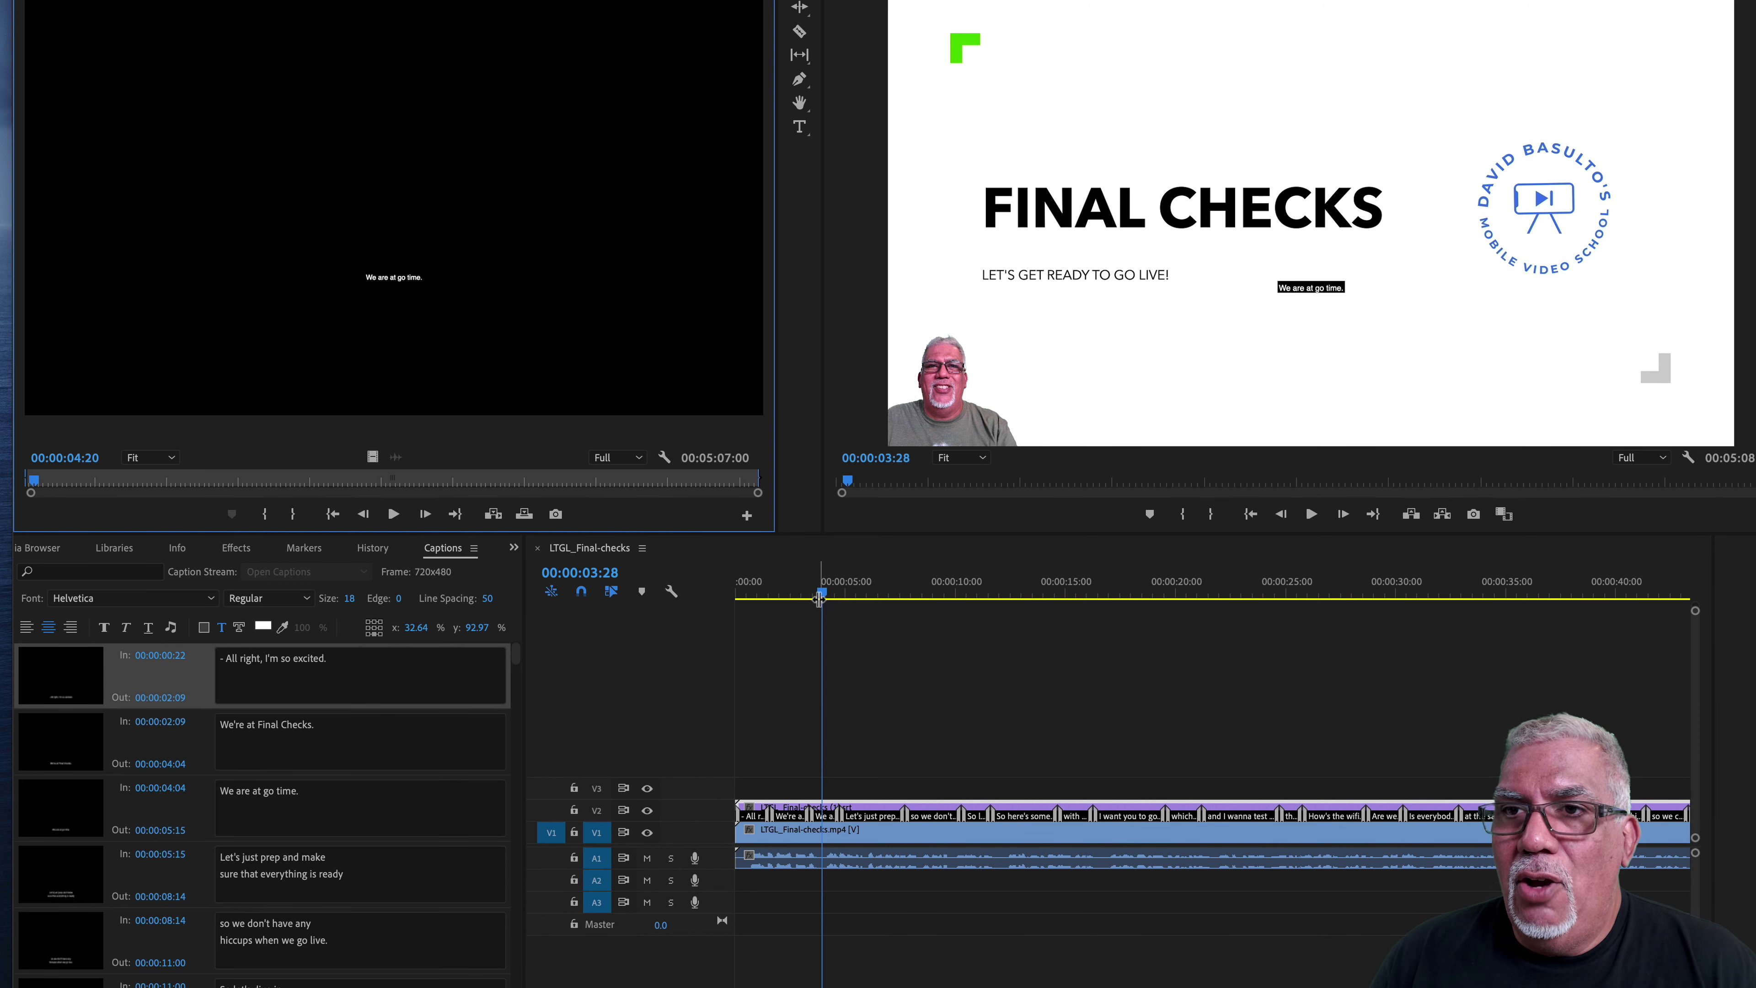
Step: Play the sequence from its start with the volume raised to check the caption timing against the speech
left_click_drag(822, 599, 719, 610)
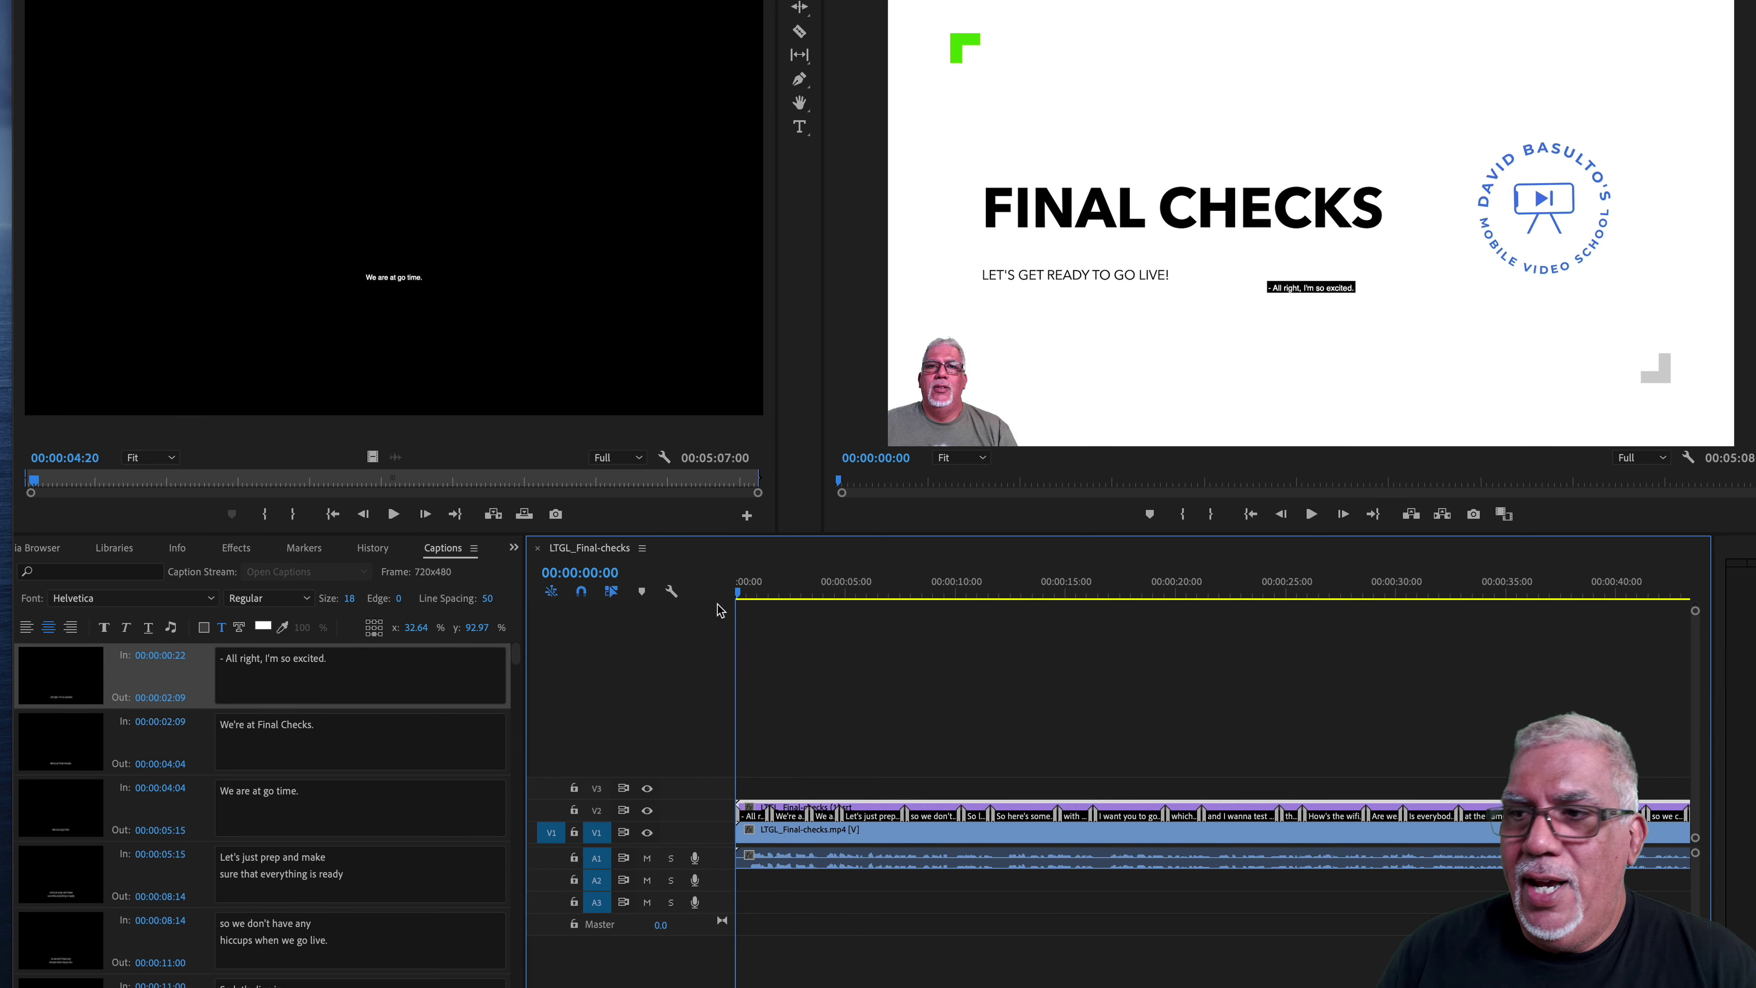
key("XF86AudioRaiseVolume")
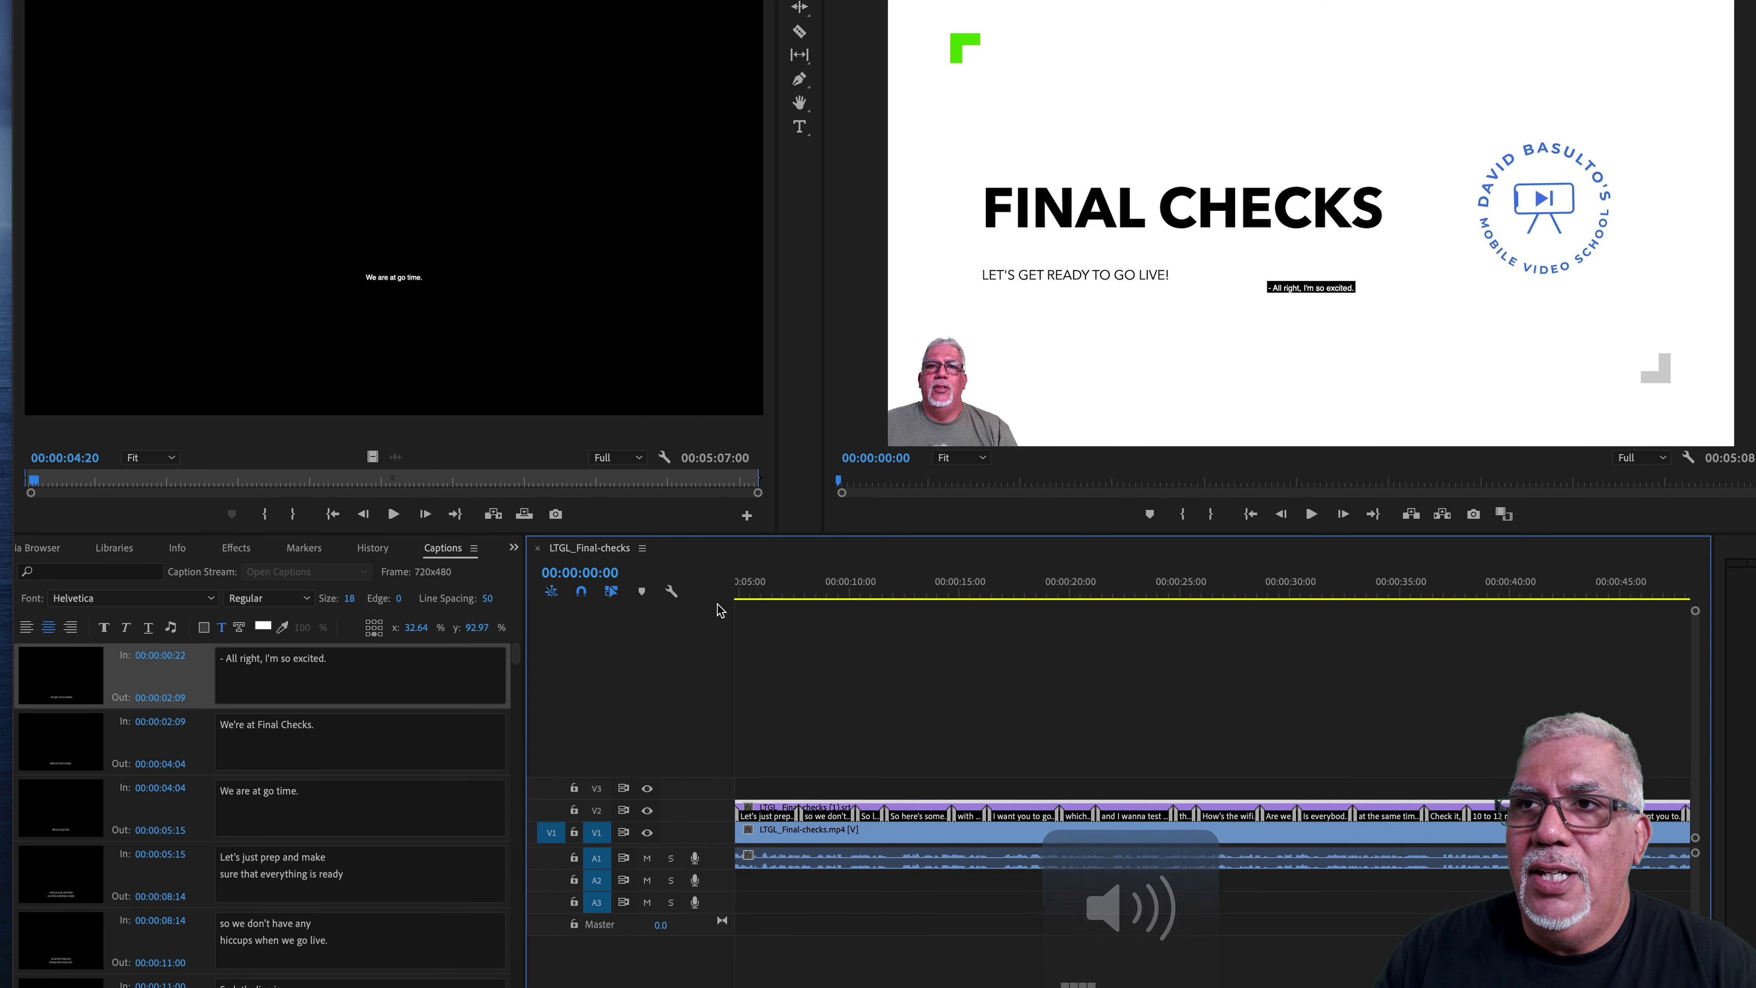
key("space")
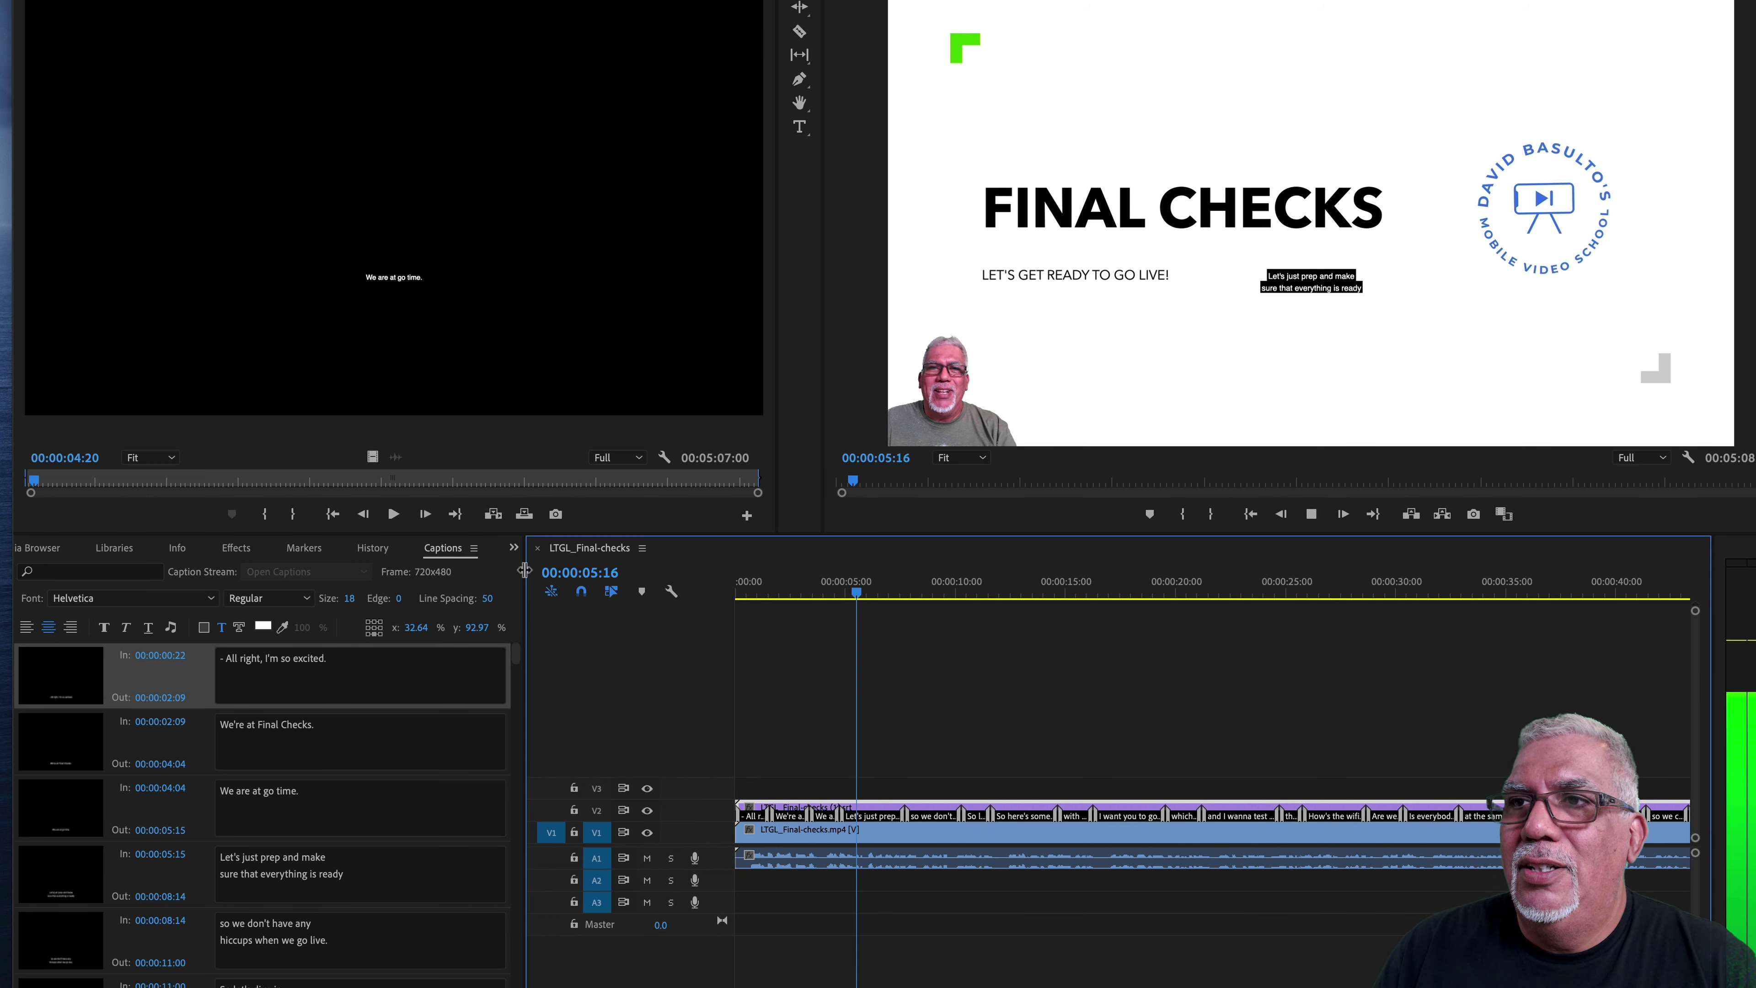
key("space")
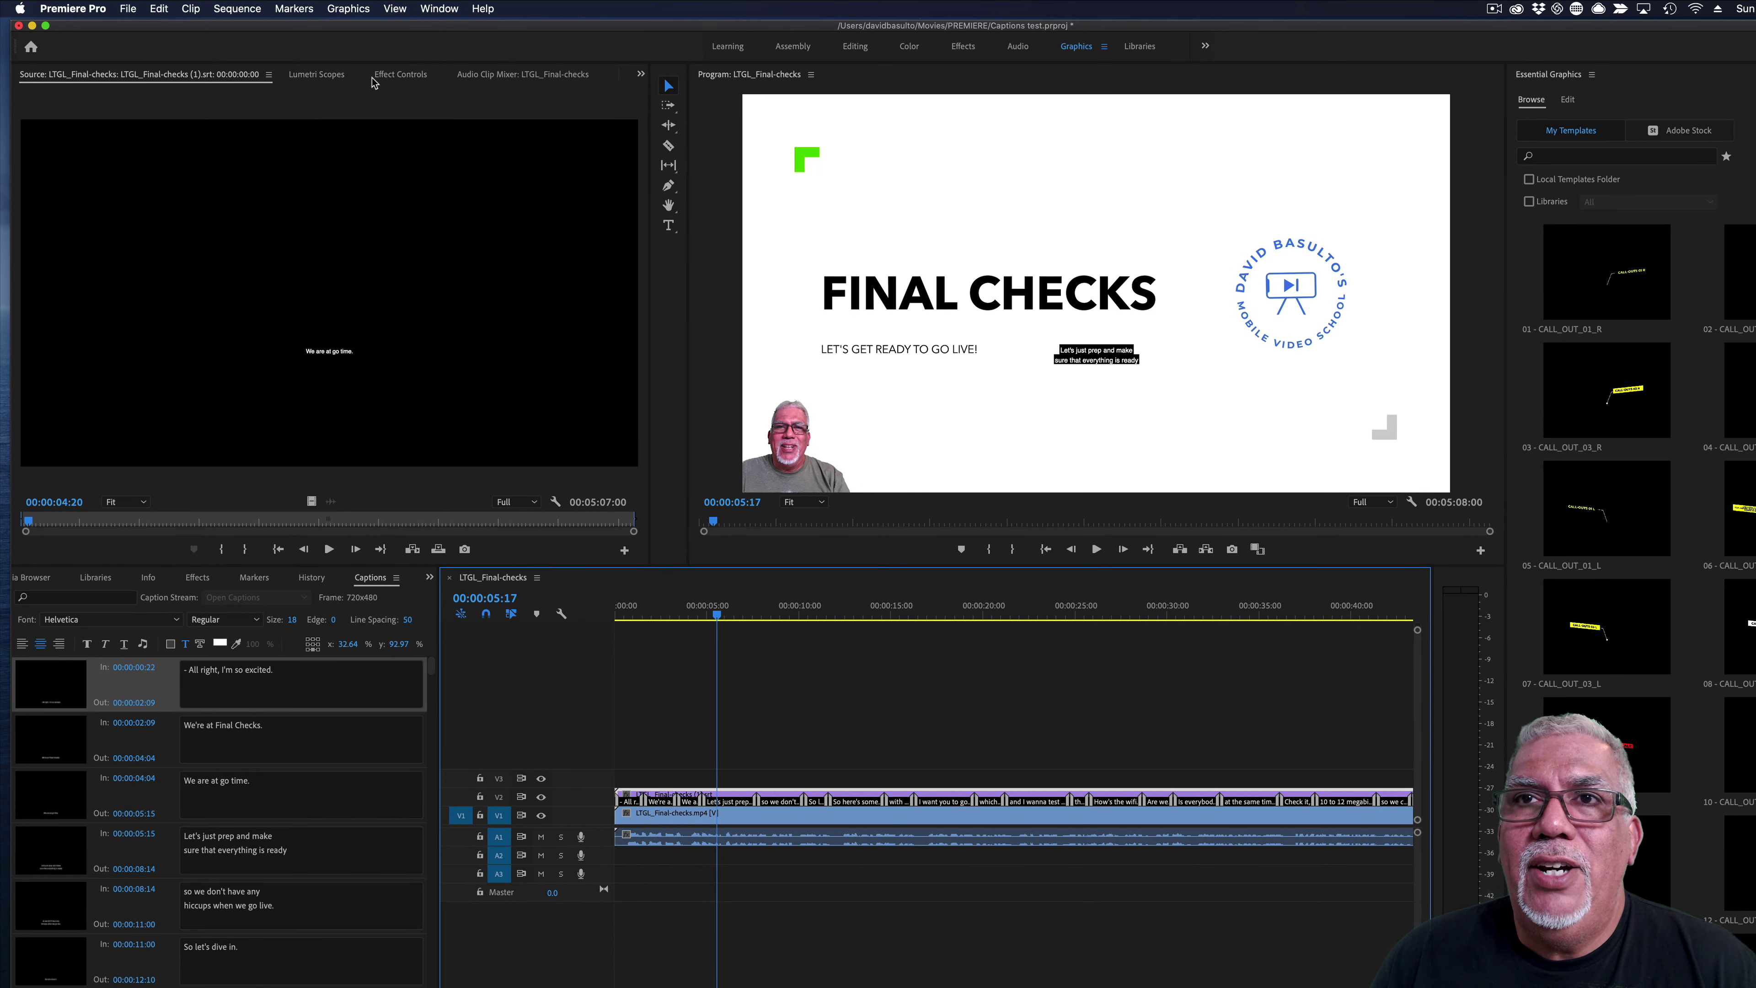
Step: Set the caption clip's scale to 200 and its vertical position to 611 so the captions sit larger and lower in the frame
left_click(384, 76)
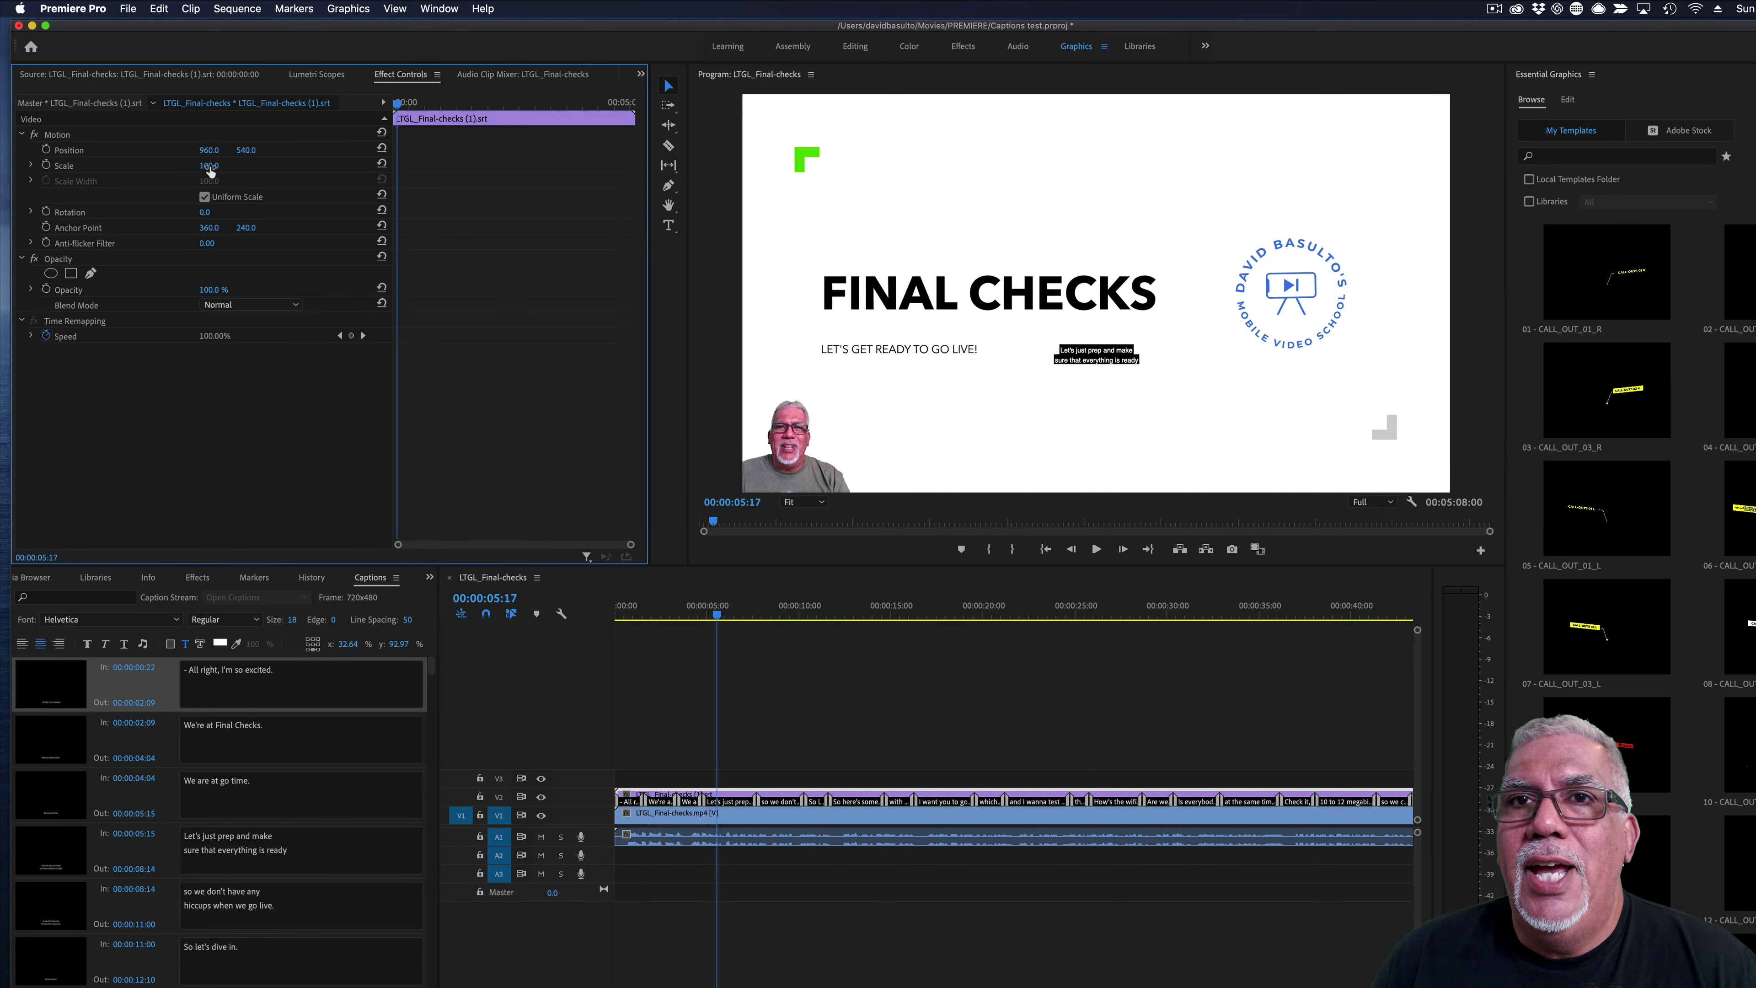
left_click_drag(209, 165, 278, 166)
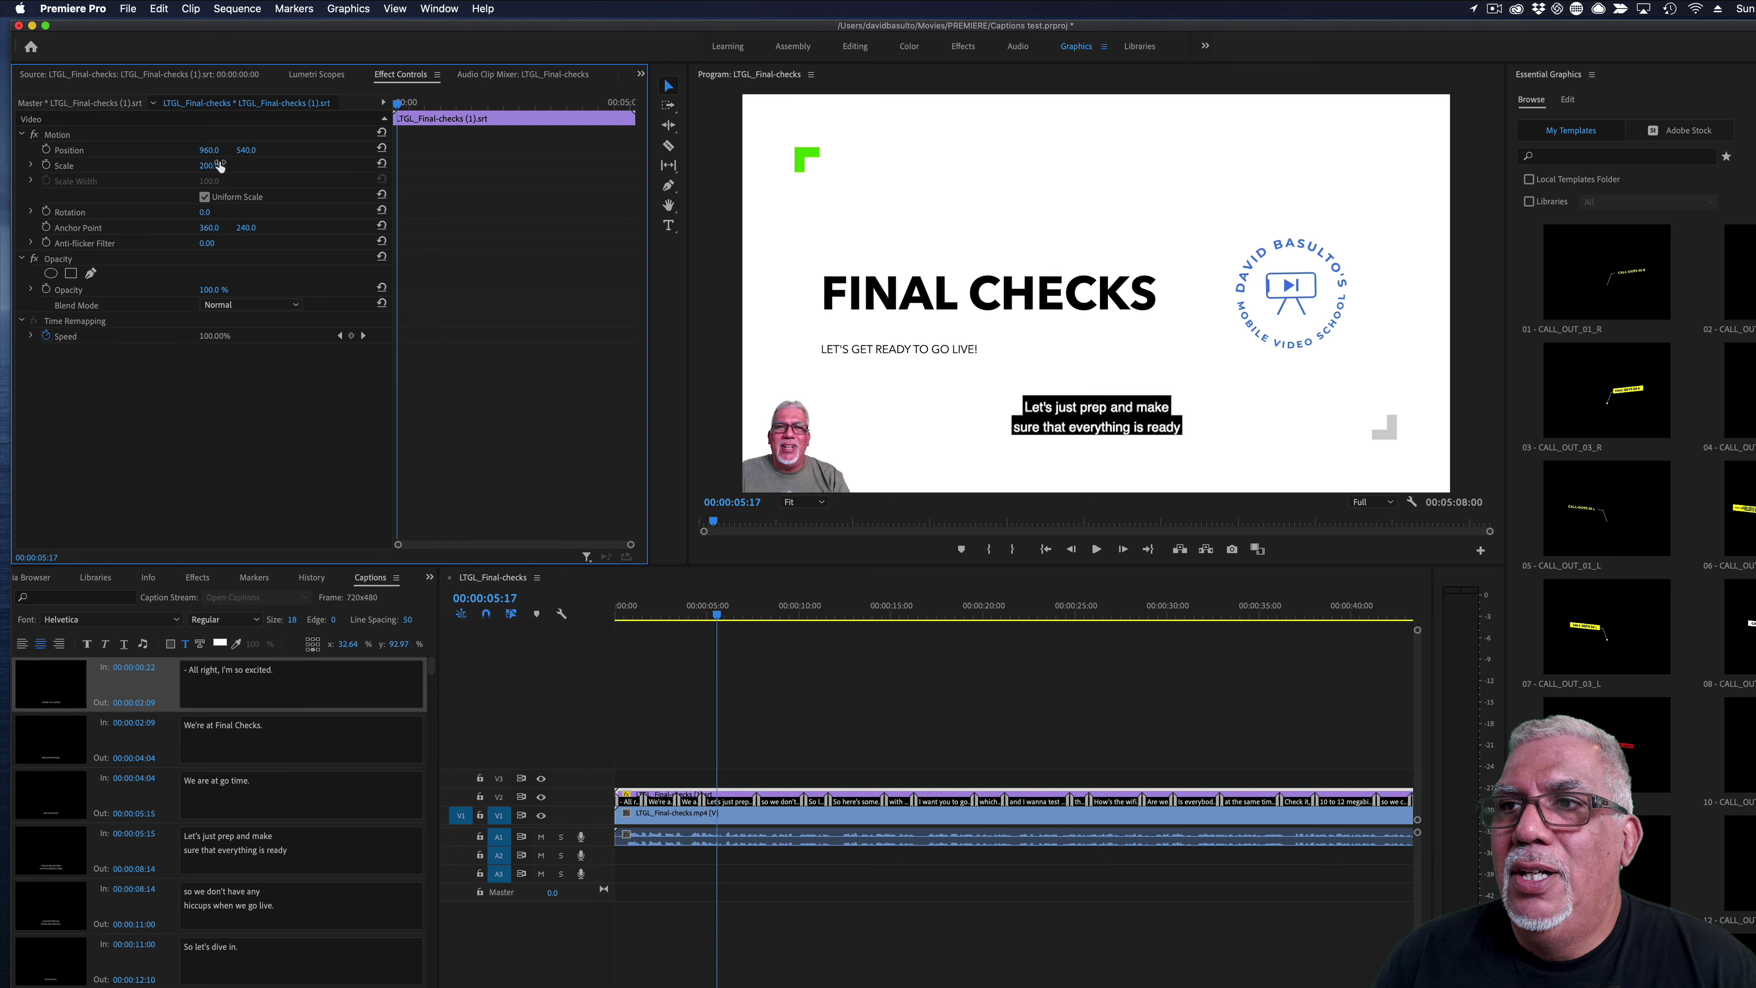
left_click_drag(243, 155, 288, 155)
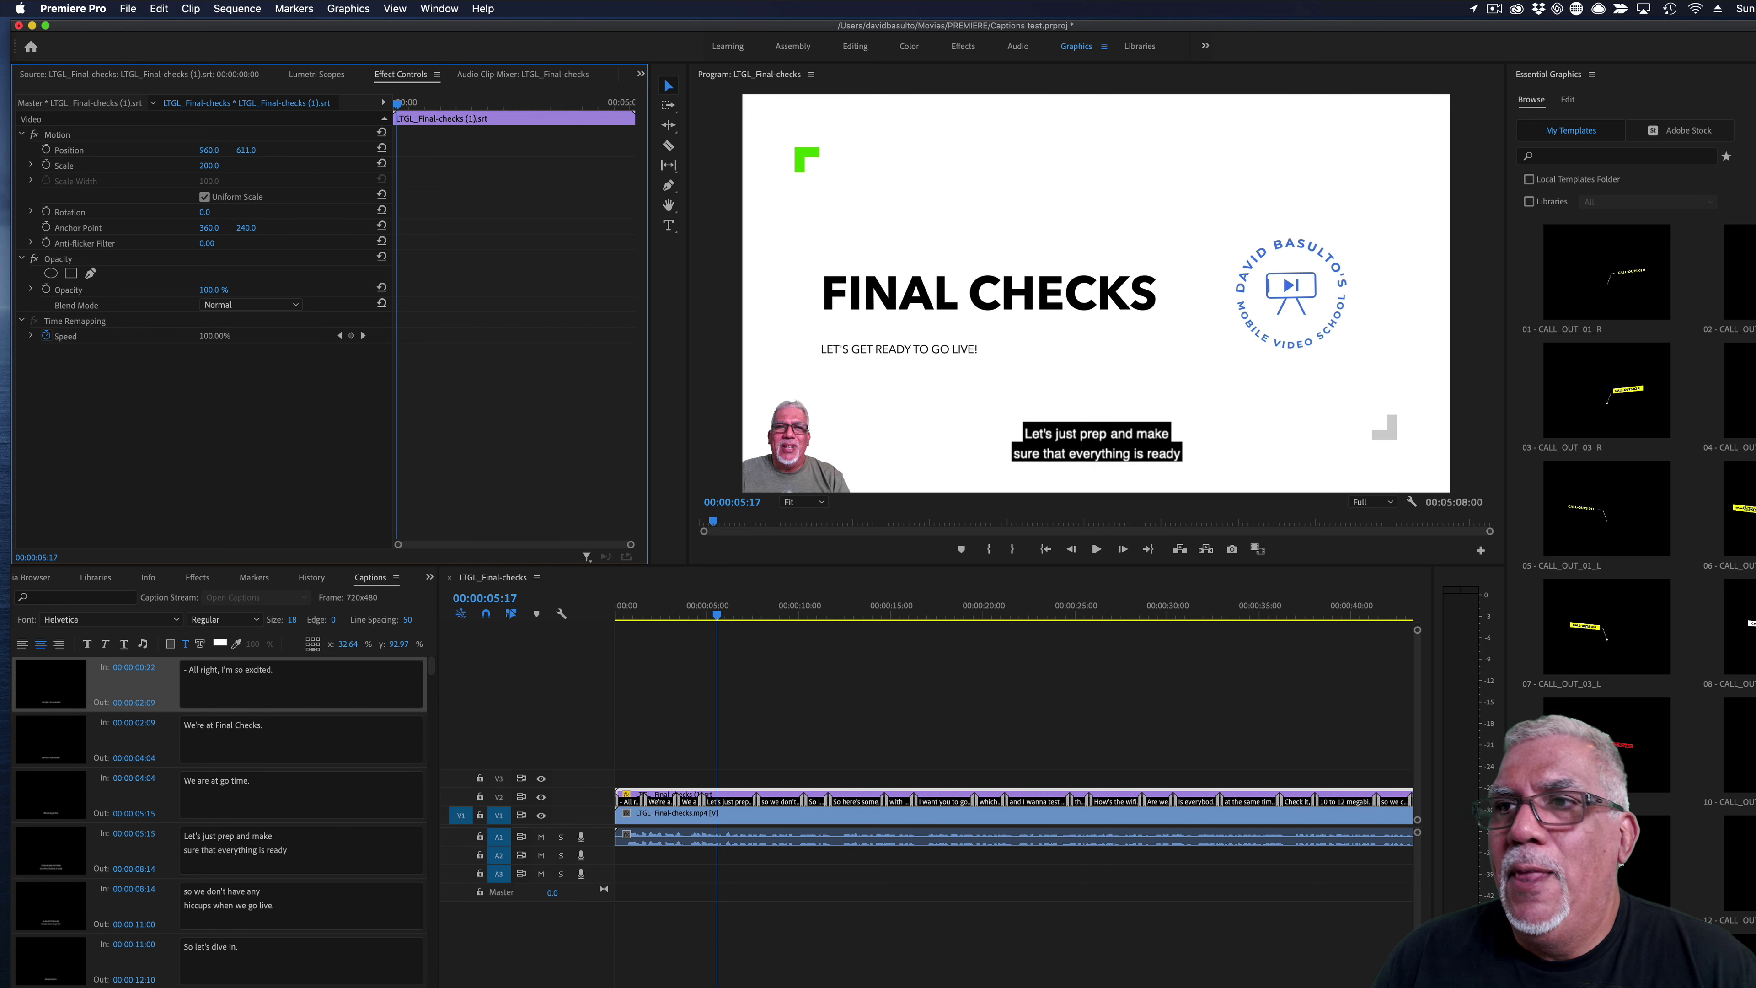
Step: Play the opening seconds of the sequence to check the resized and repositioned captions
left_click_drag(643, 610, 595, 614)
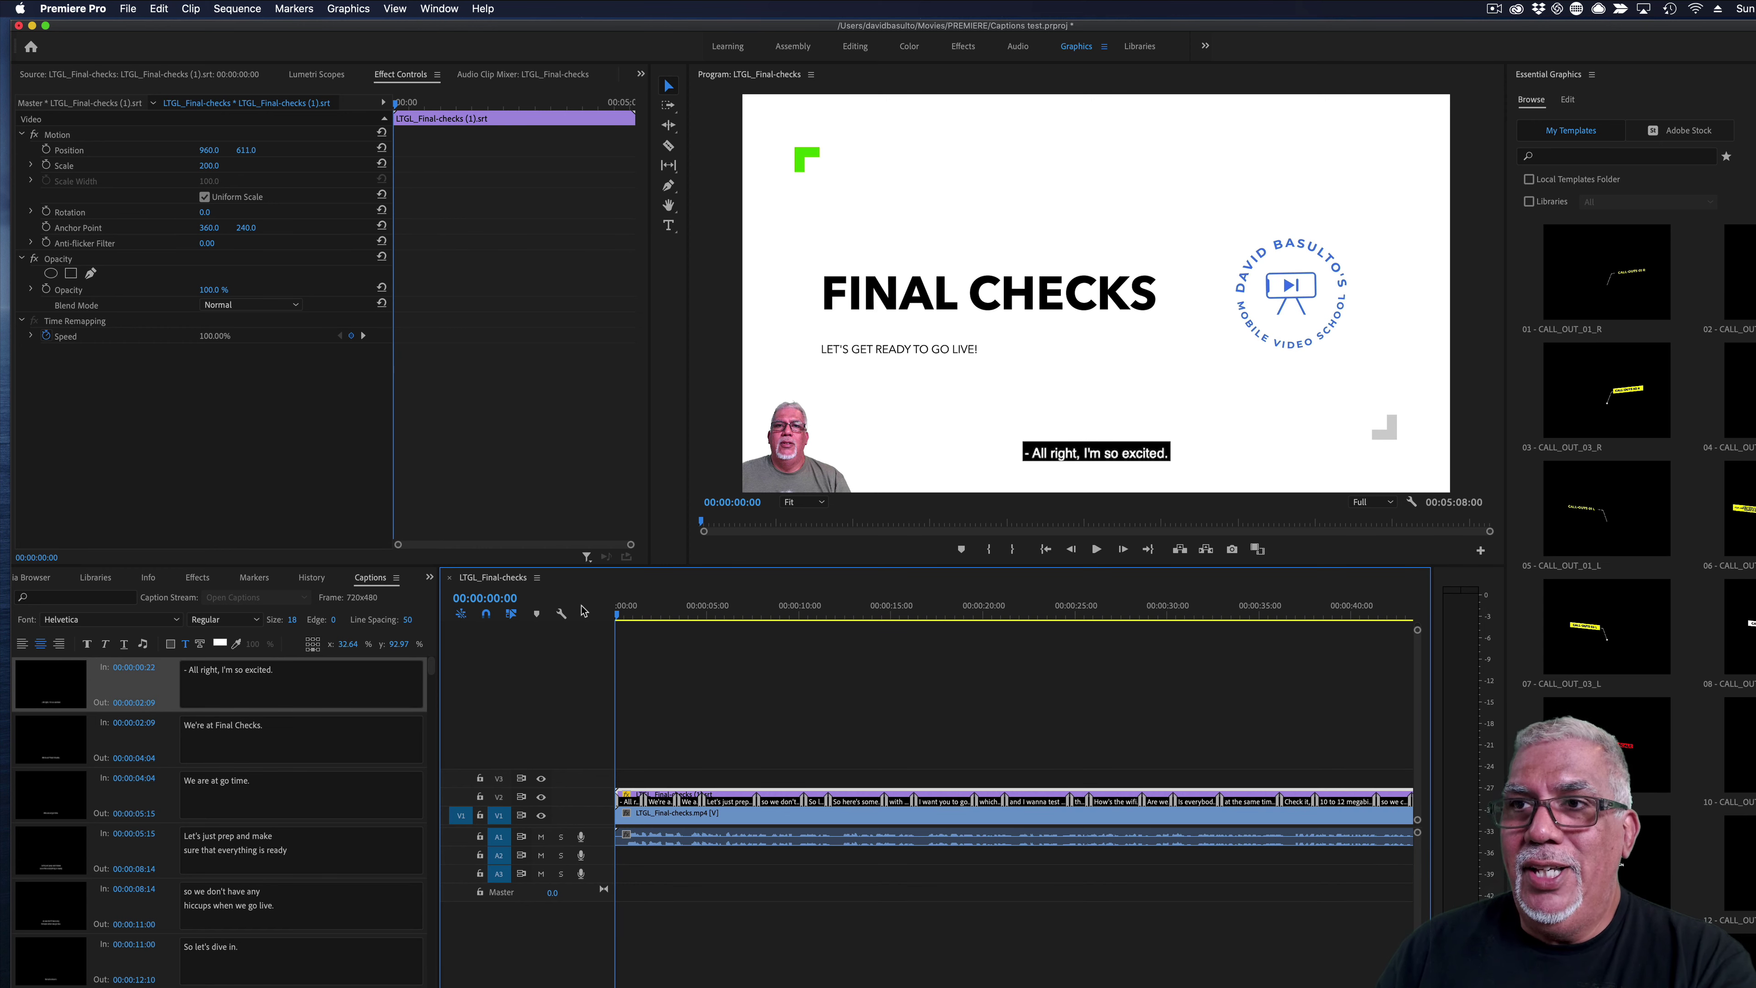
key("space")
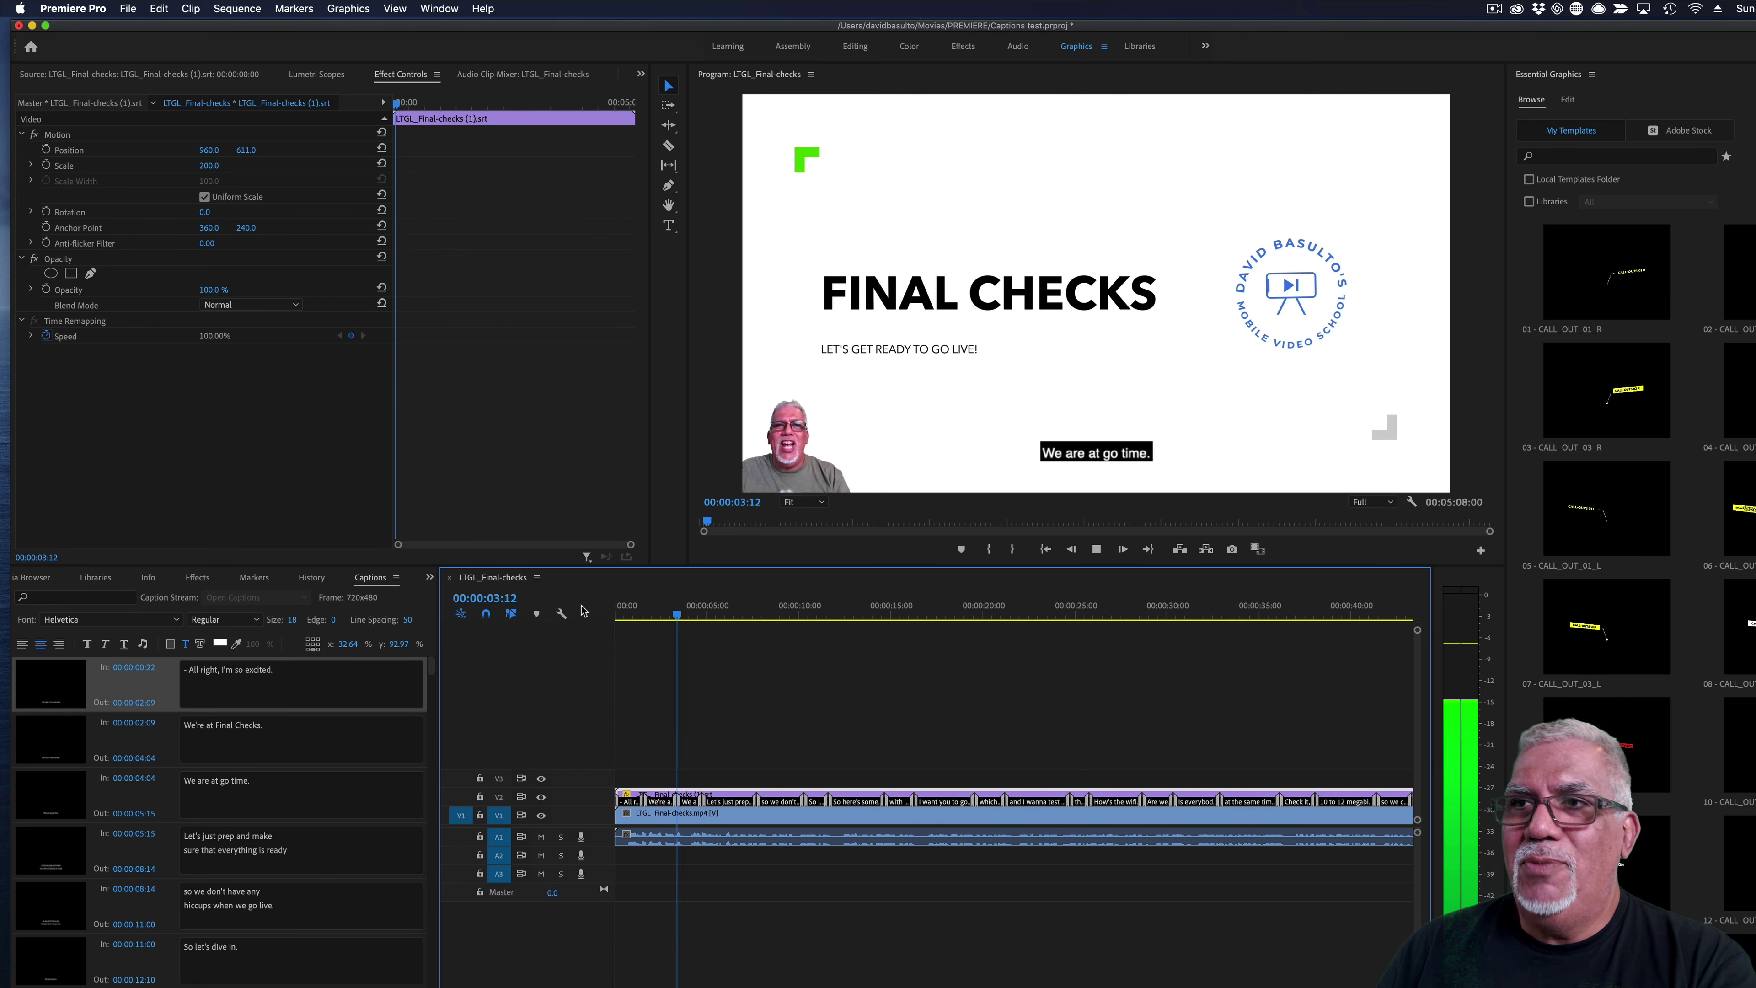
key("space")
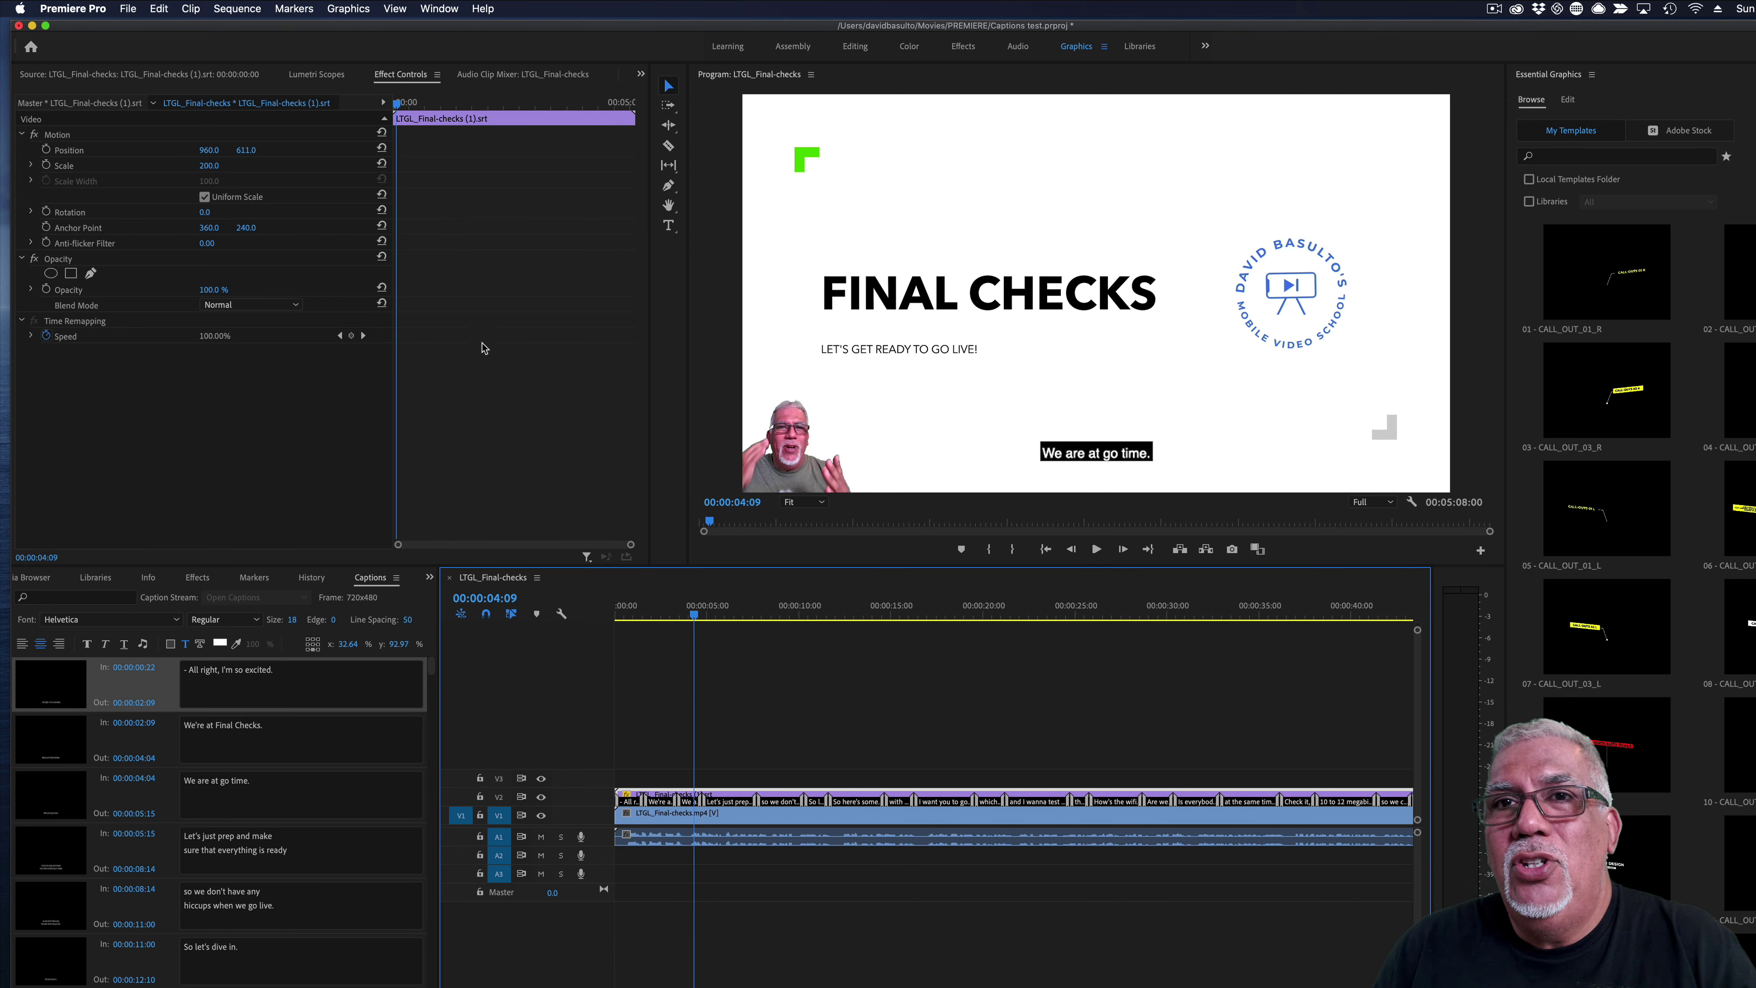
Step: Try an opacity of 80% on the caption clip and restore it to full opacity
left_click(217, 288)
type("80")
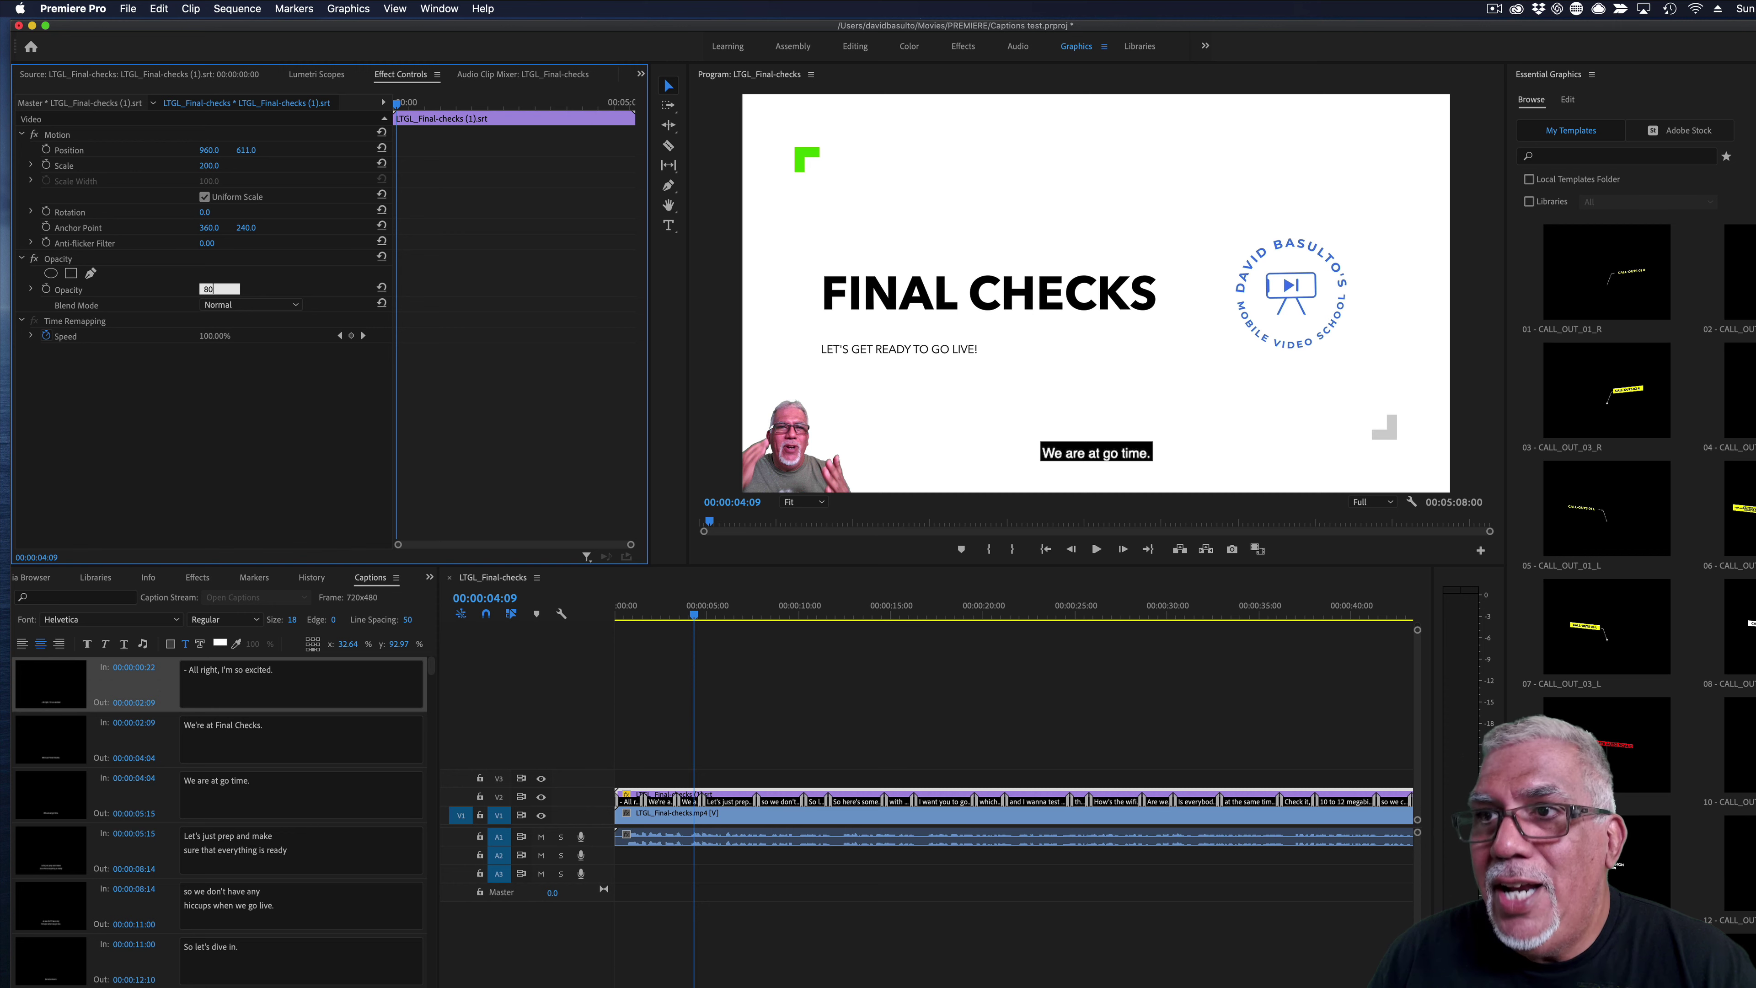
key("Return")
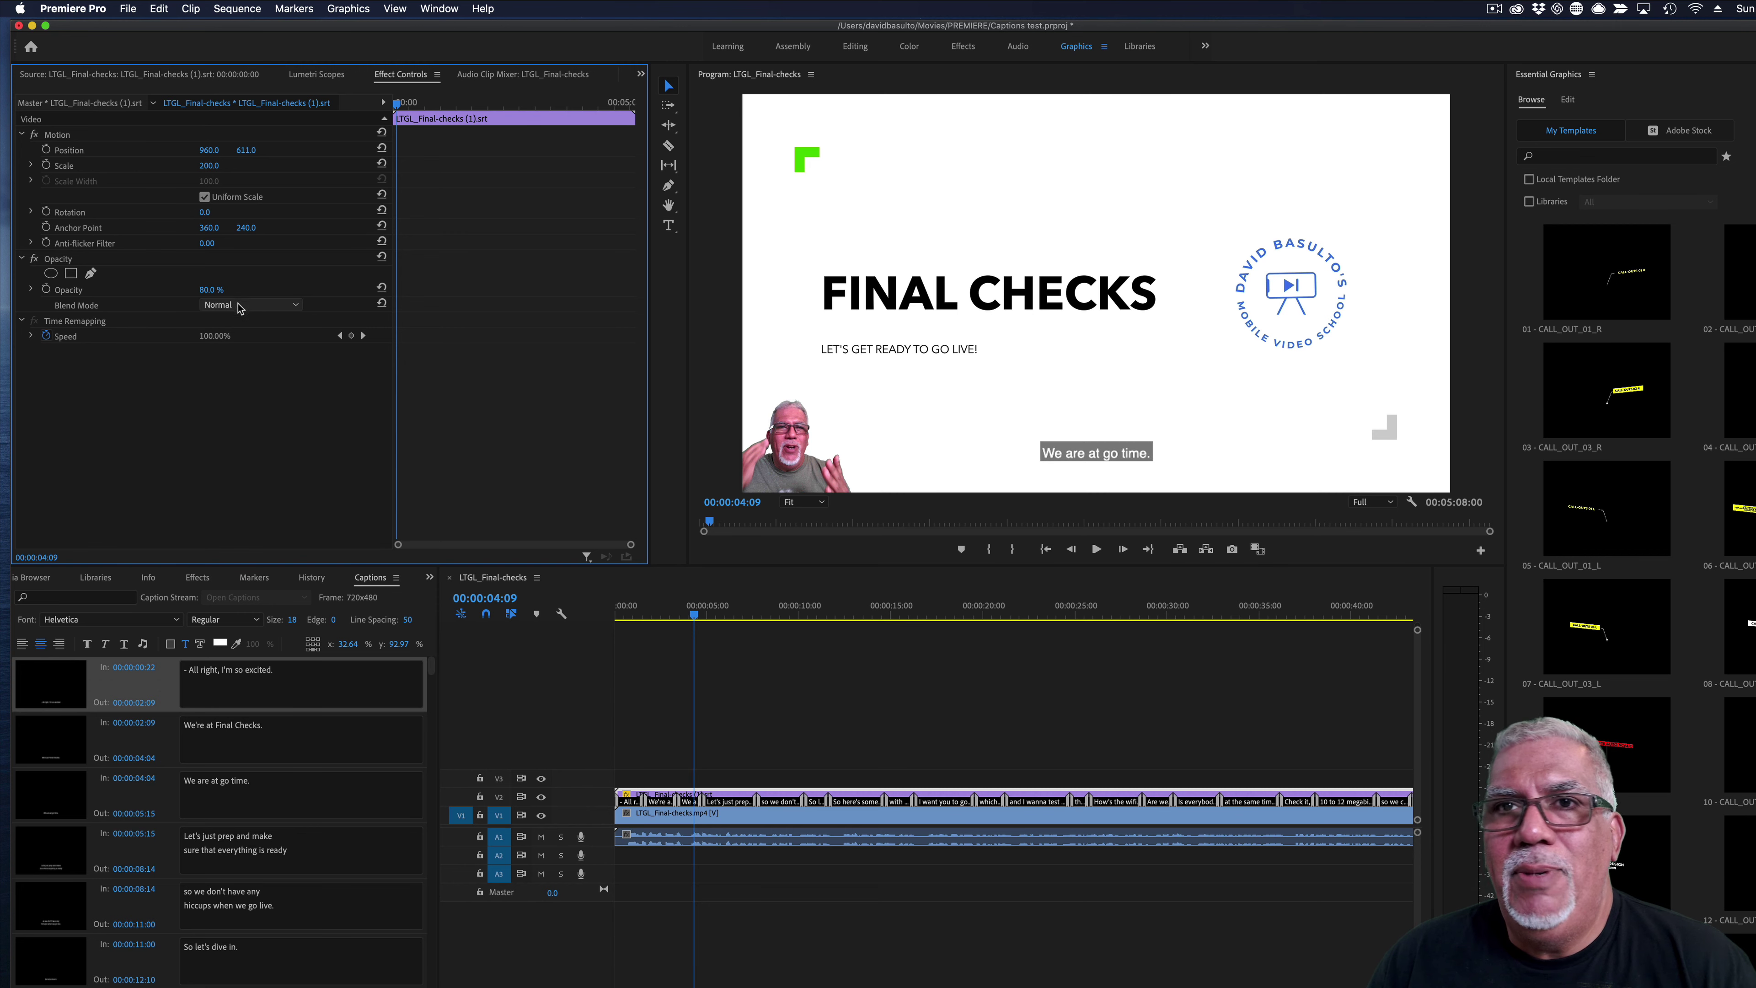
left_click(206, 292)
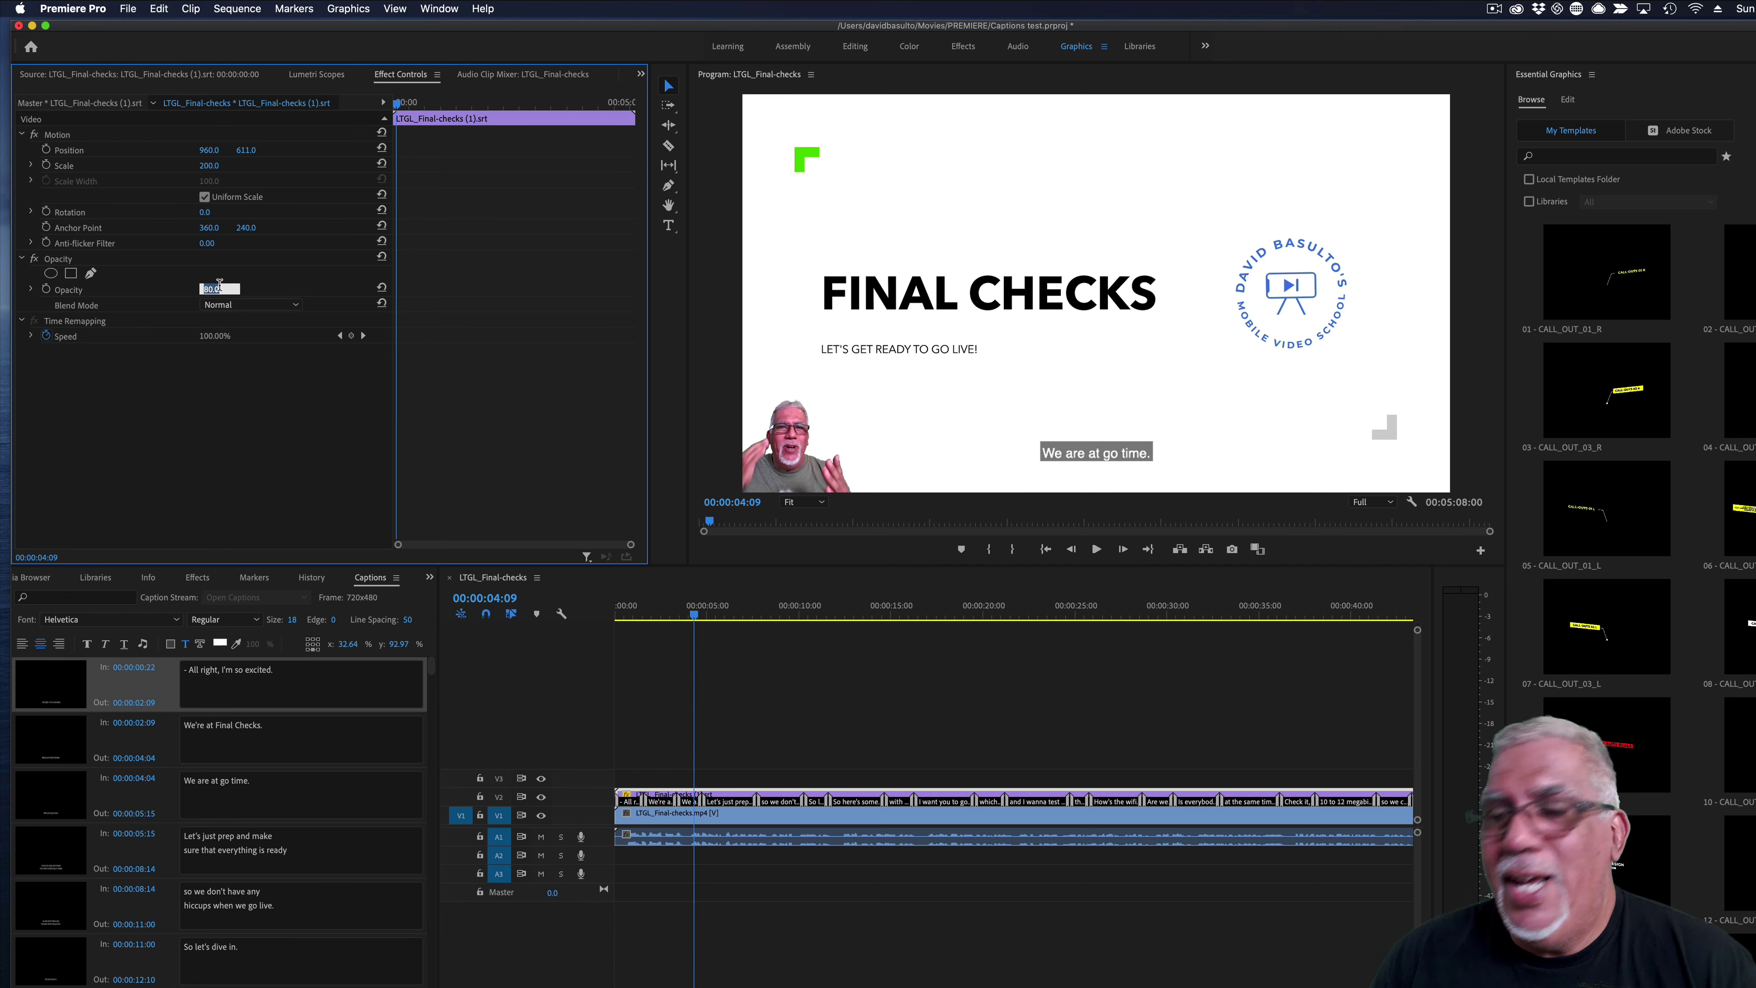
type("1")
key("Return")
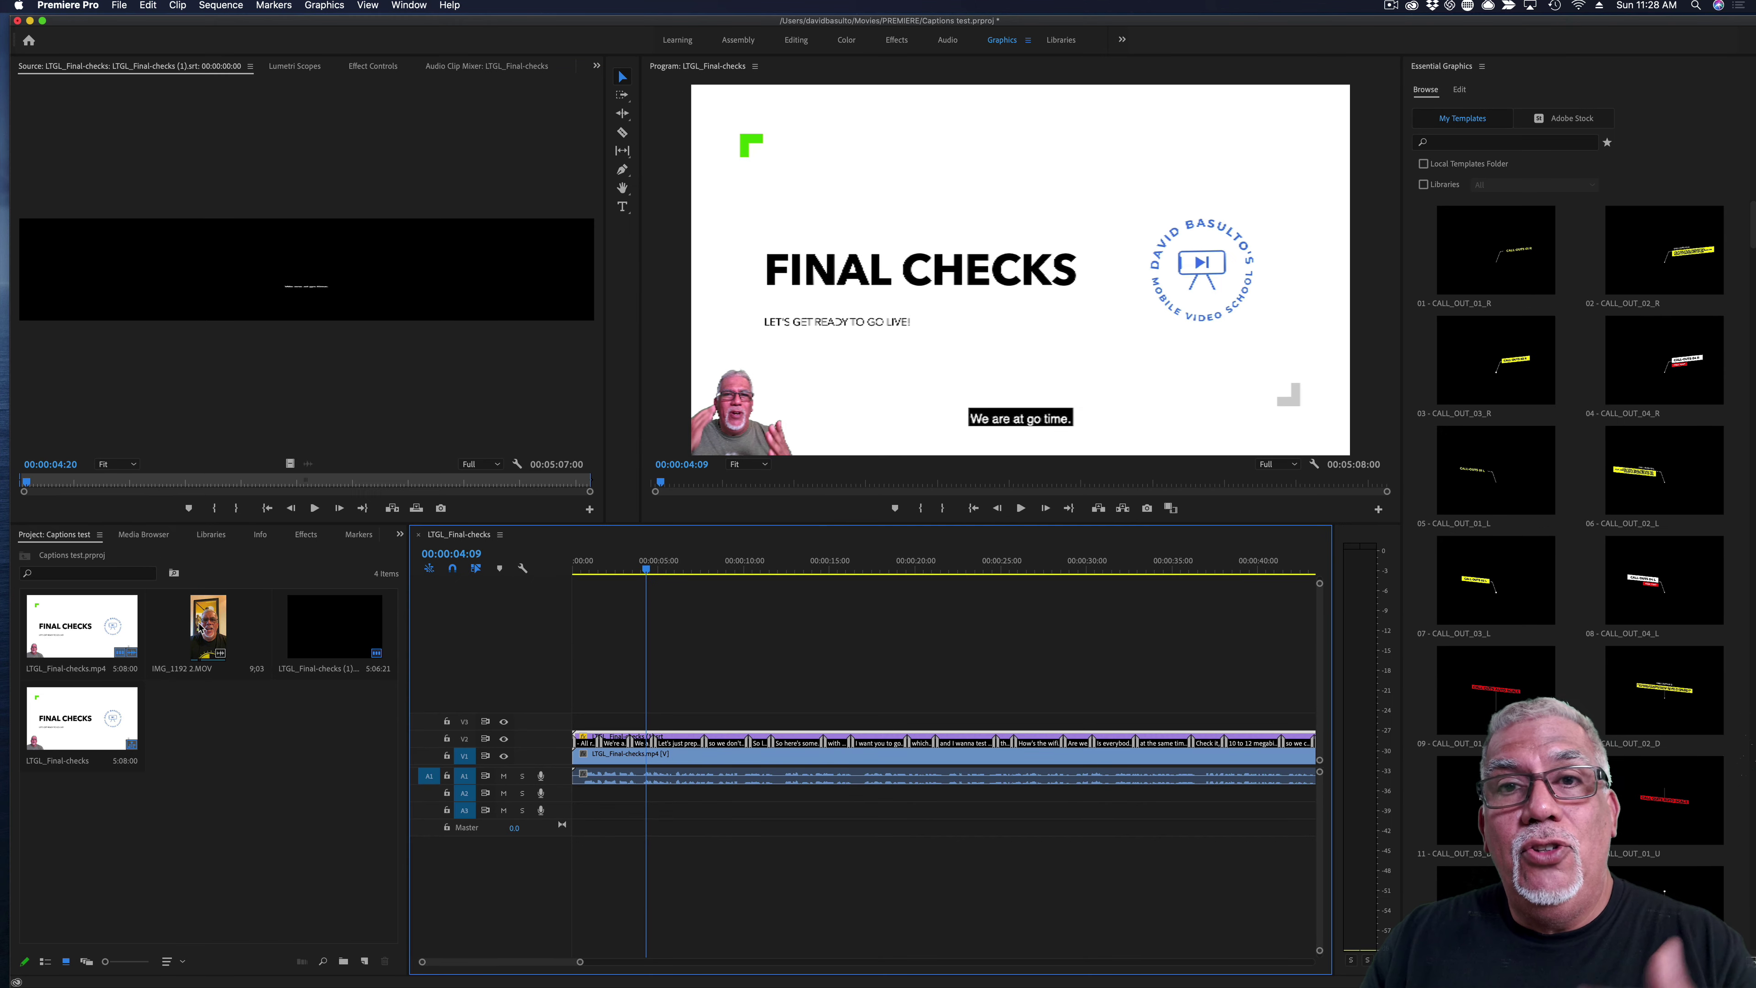
Step: Create a new sequence from the vertical clip IMG_1192 2.MOV and fit its contents to the timeline view
left_click(215, 632)
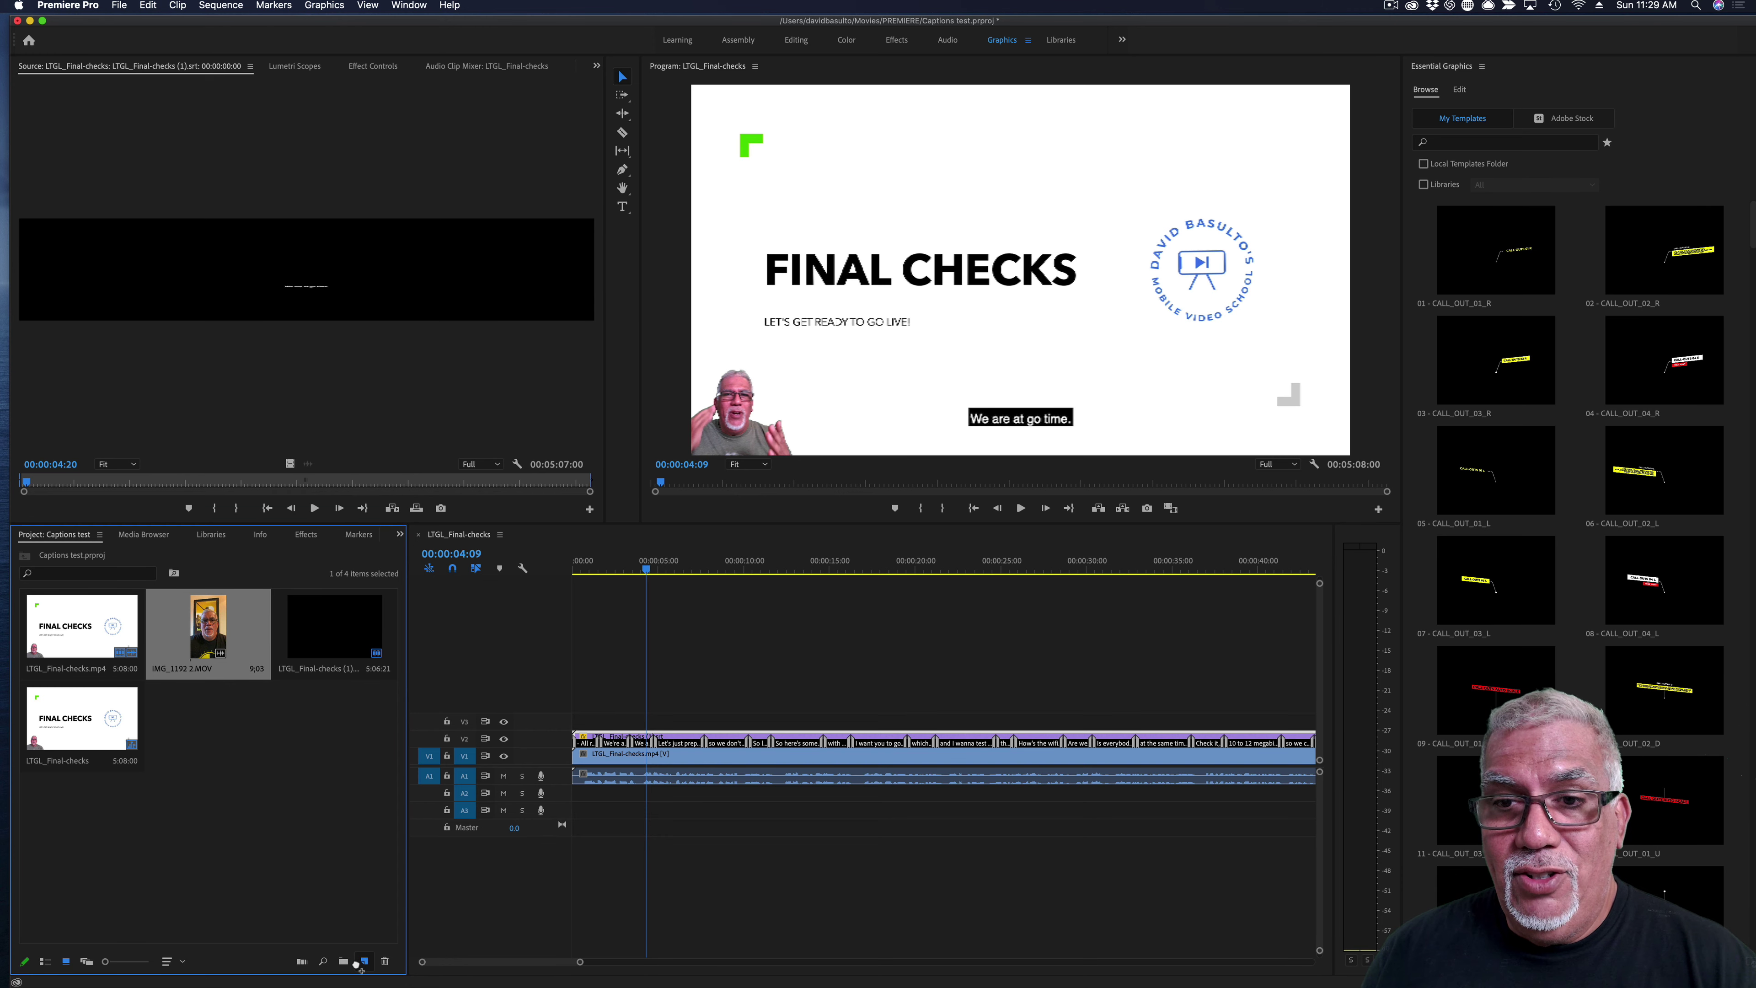
left_click_drag(363, 963, 364, 963)
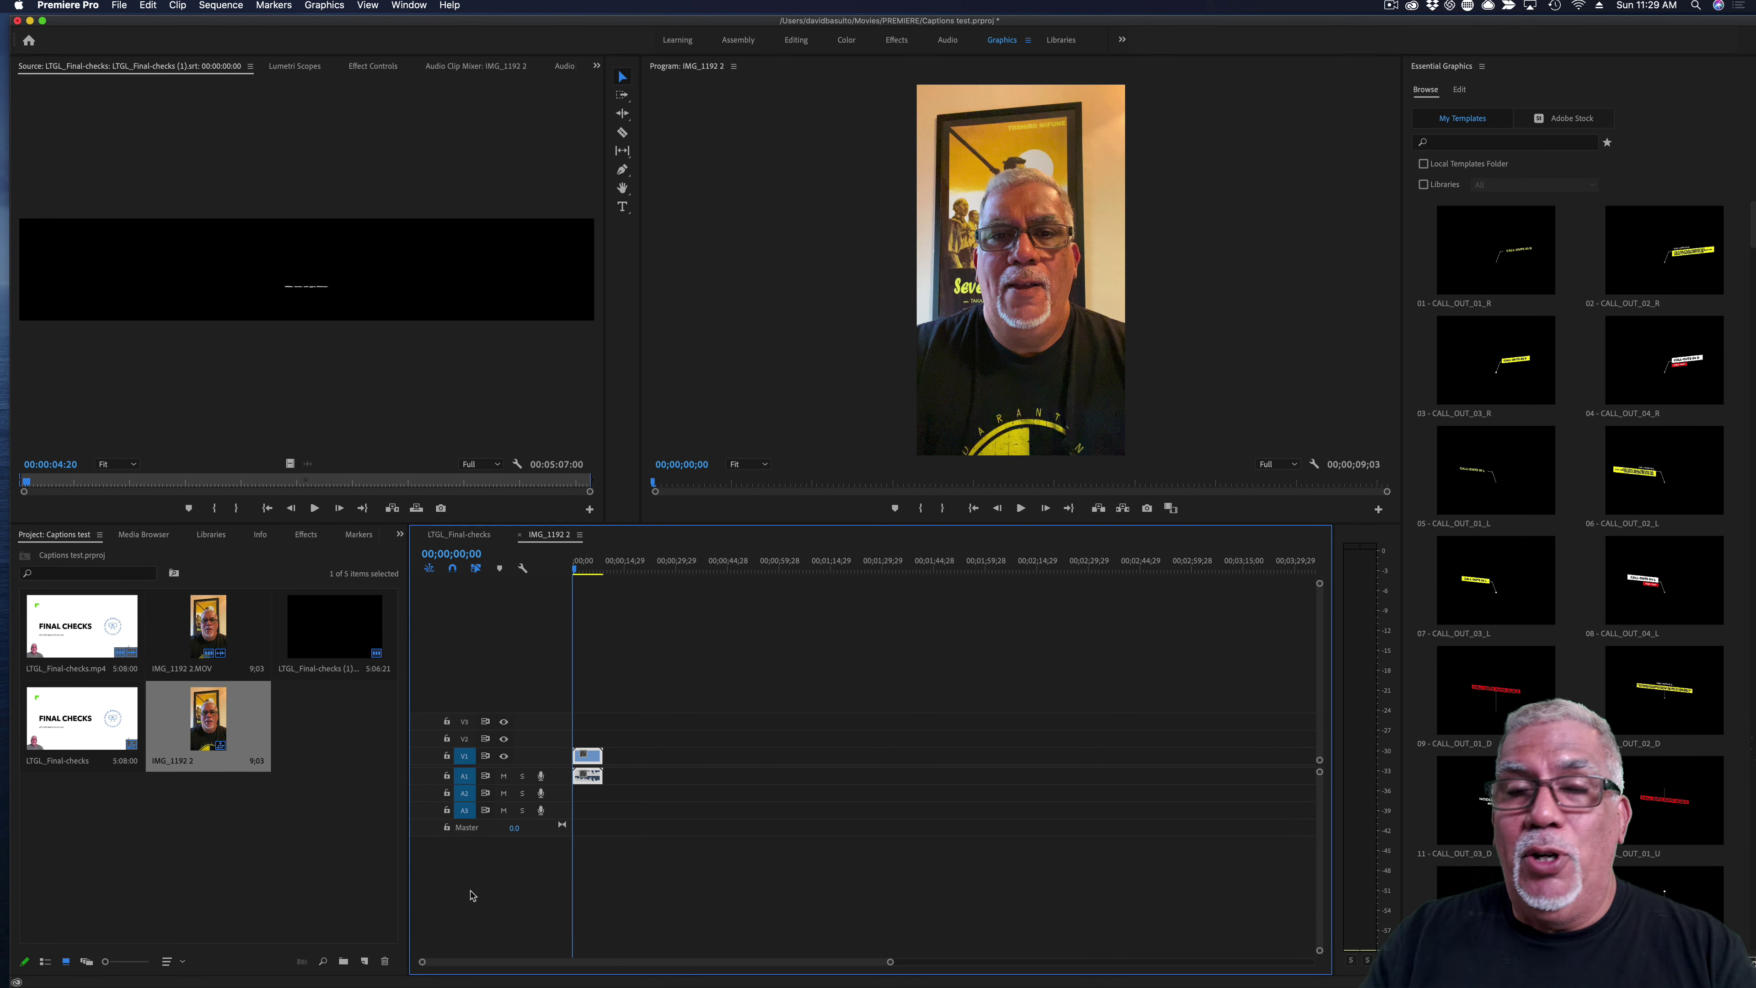
key("backslash")
Step: Create a new captions item using the Open Captions standard, 23.976 fps, 2160 x 3840 and square pixels
left_click(119, 6)
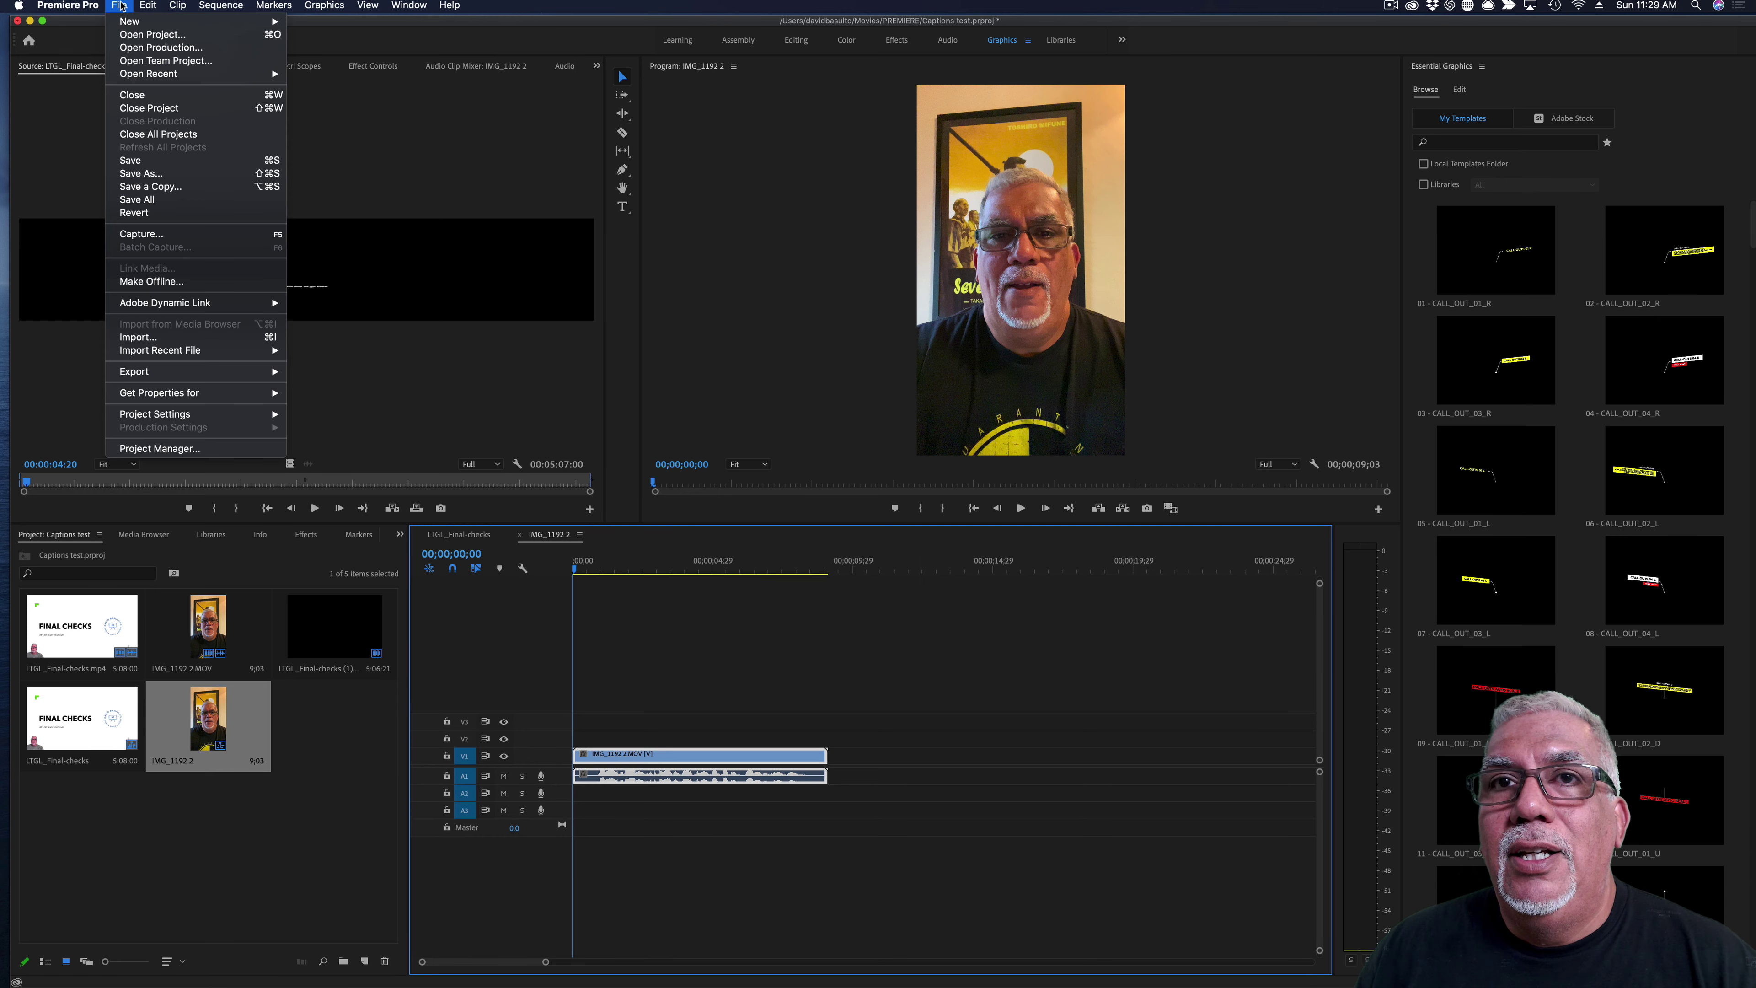
mouse_move(125, 24)
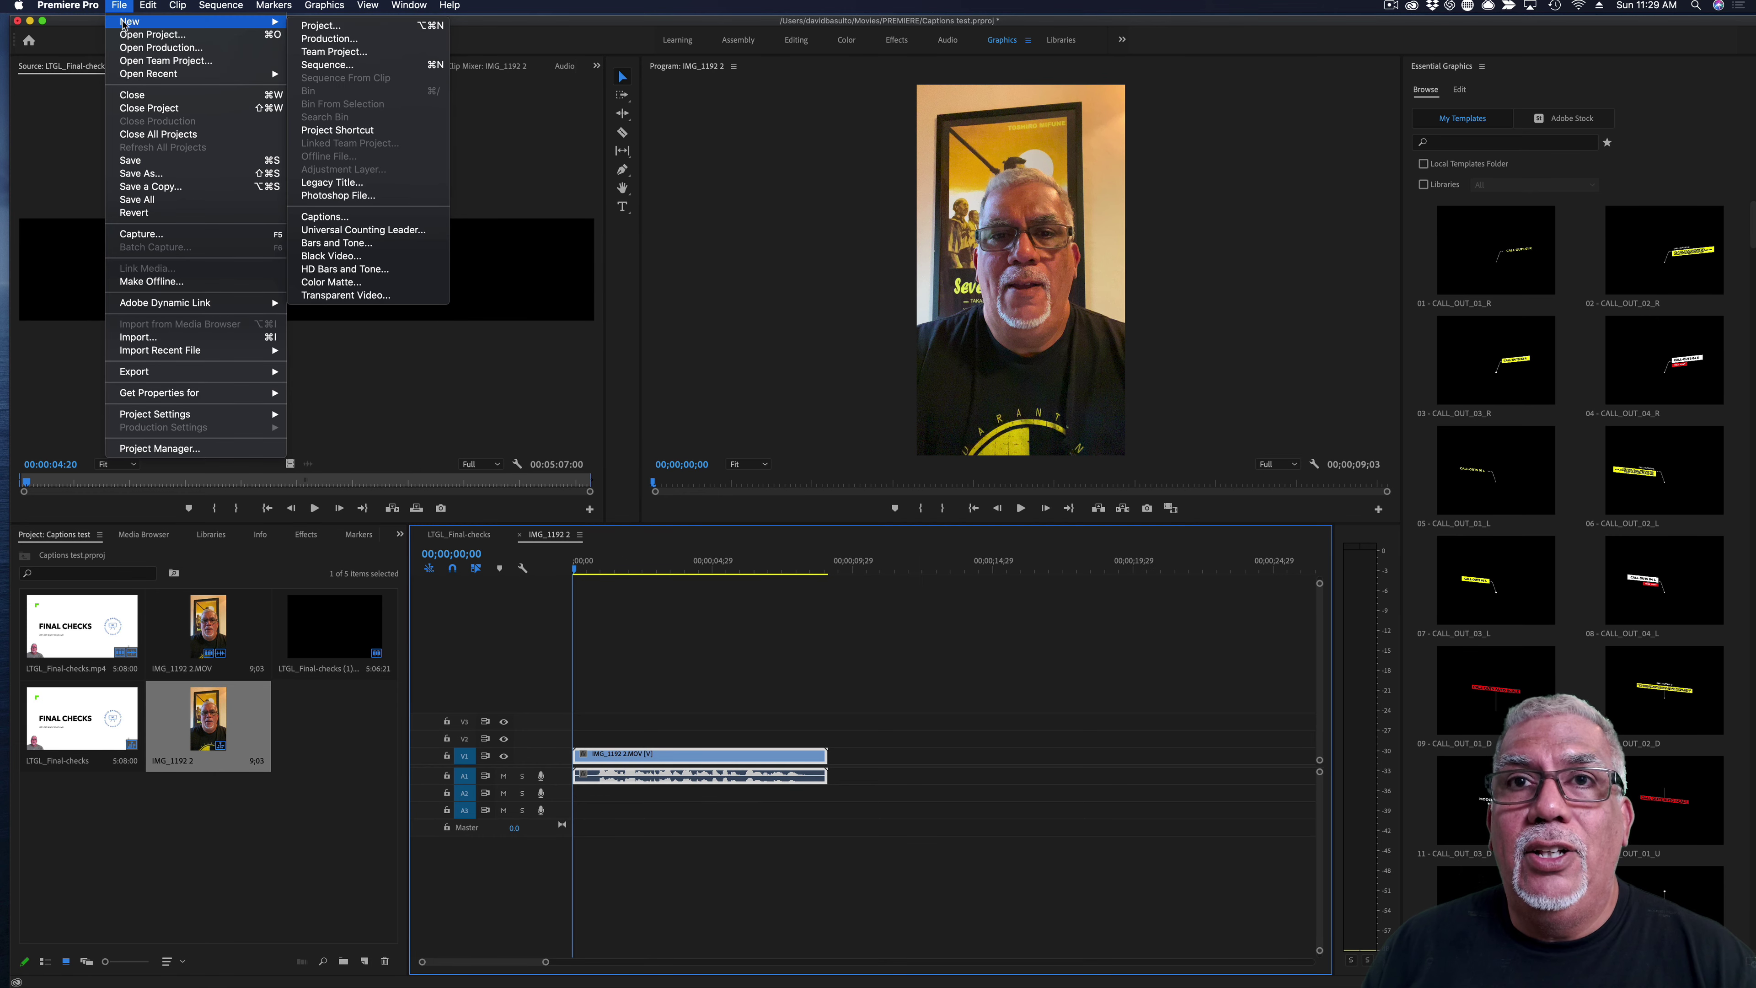
left_click(345, 219)
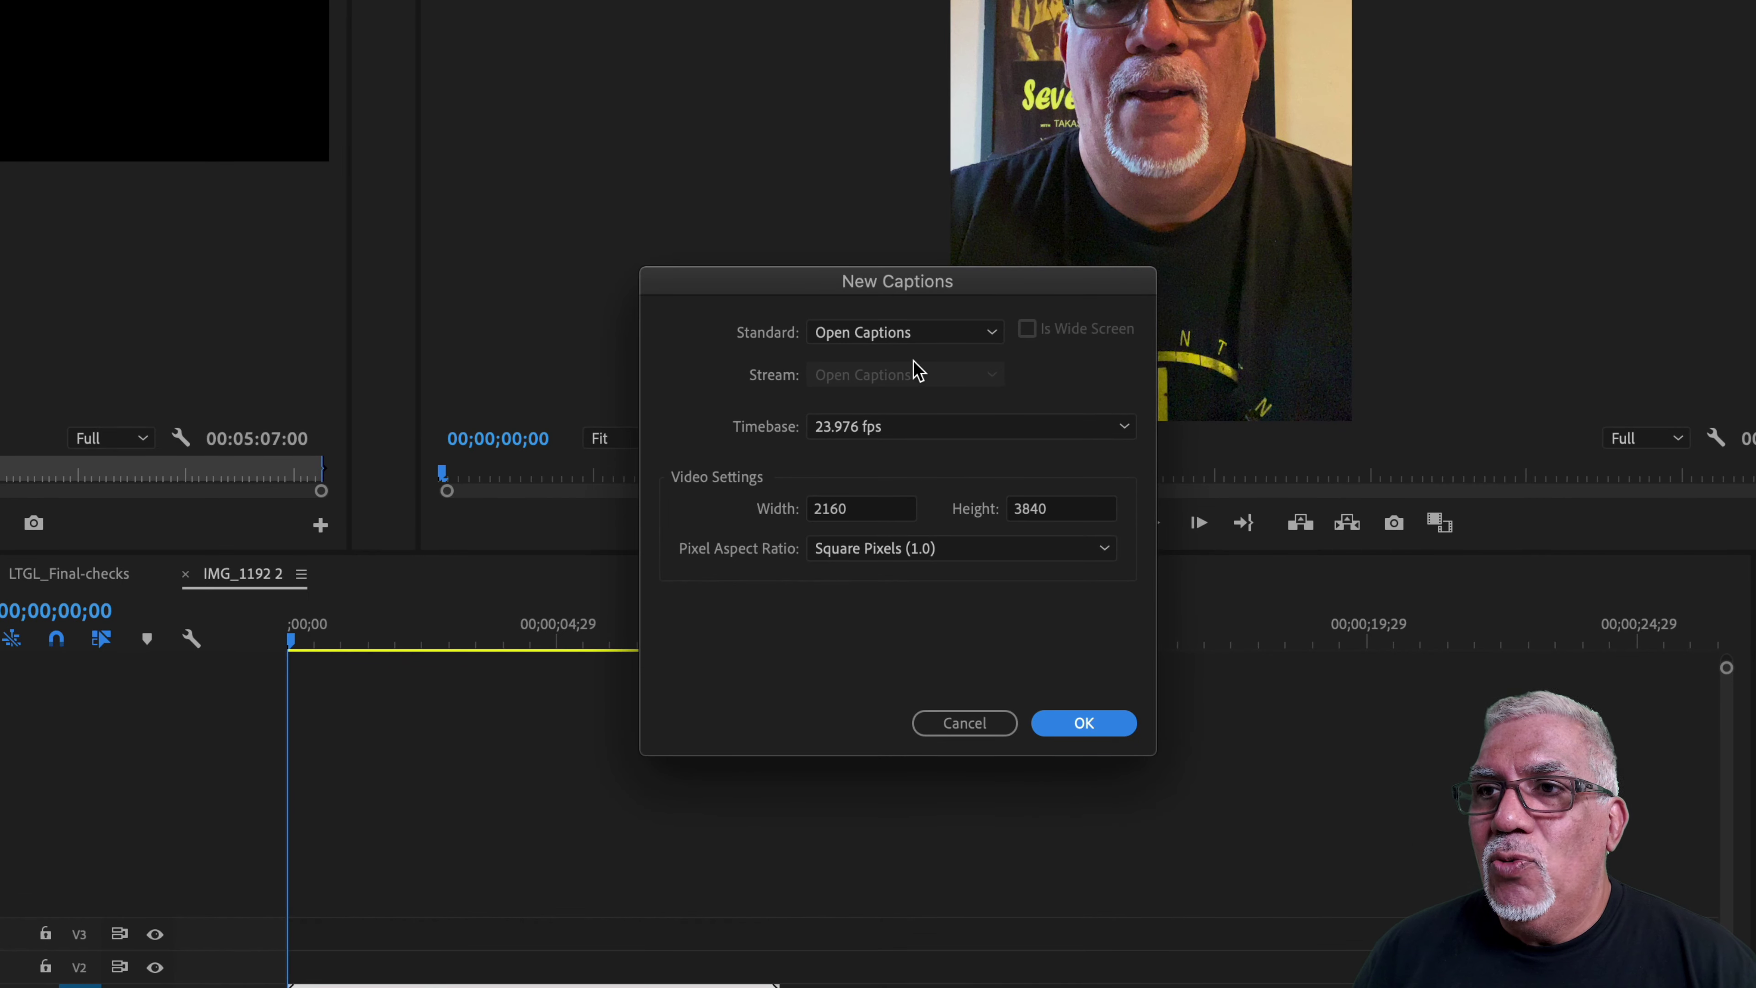
left_click(909, 336)
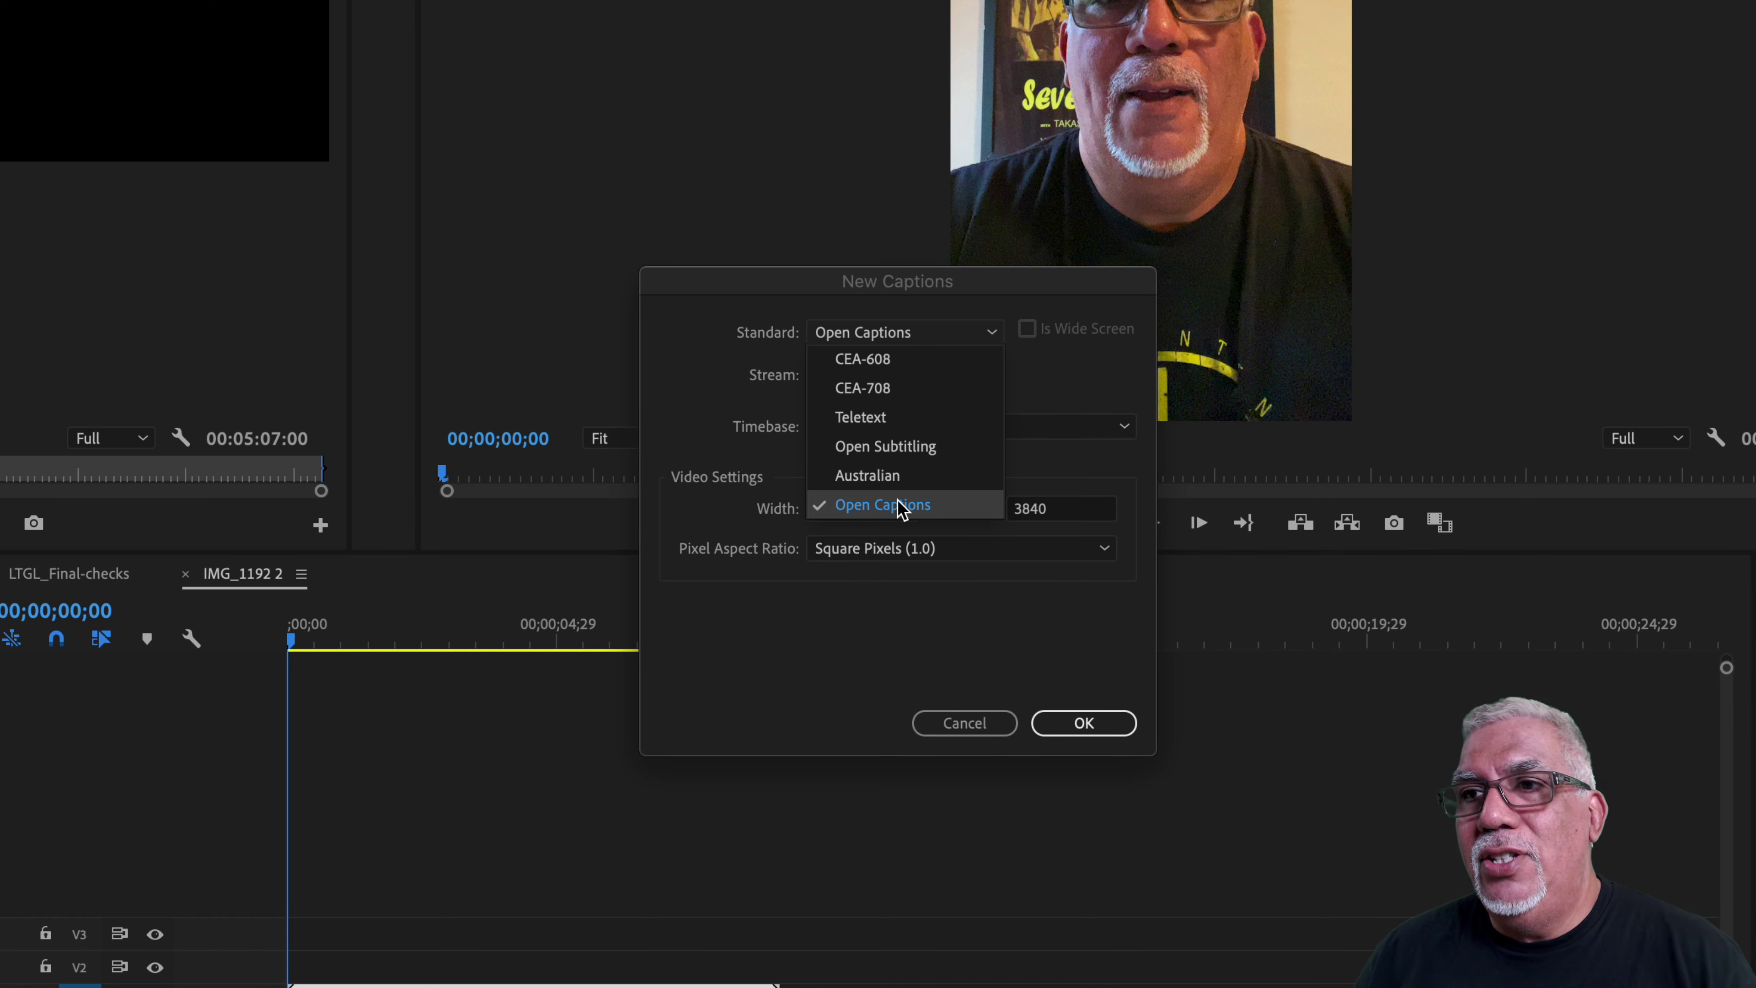
left_click(910, 370)
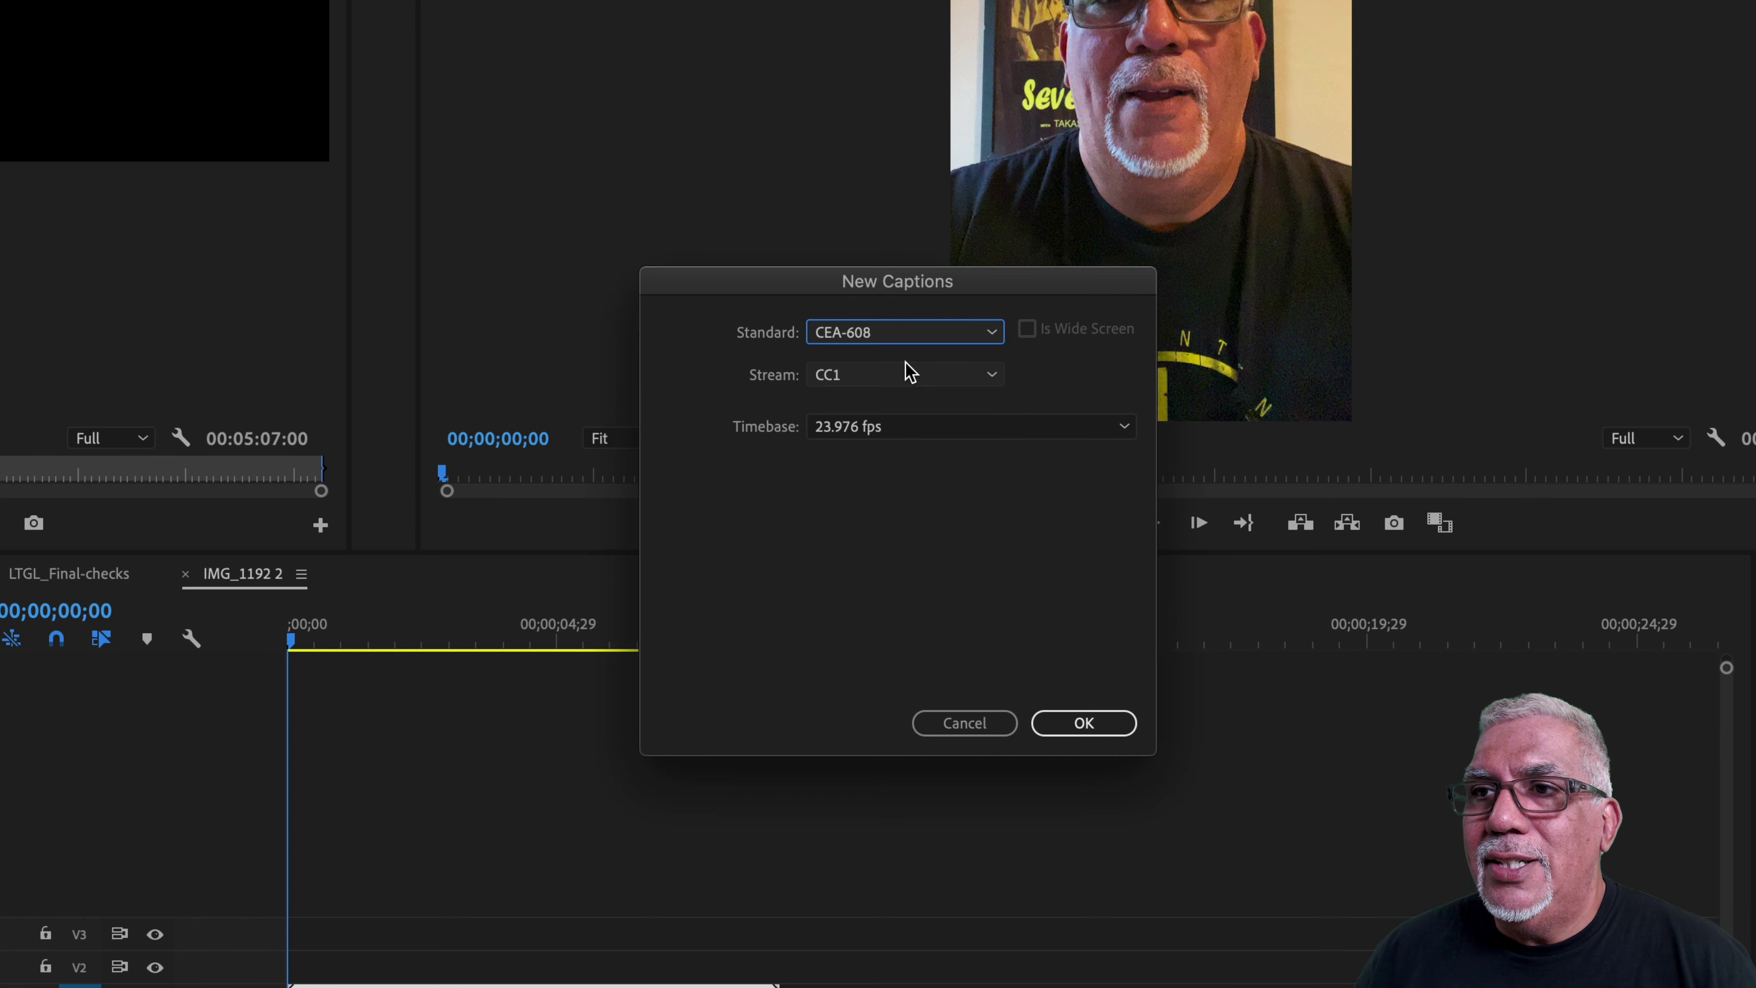
left_click(870, 337)
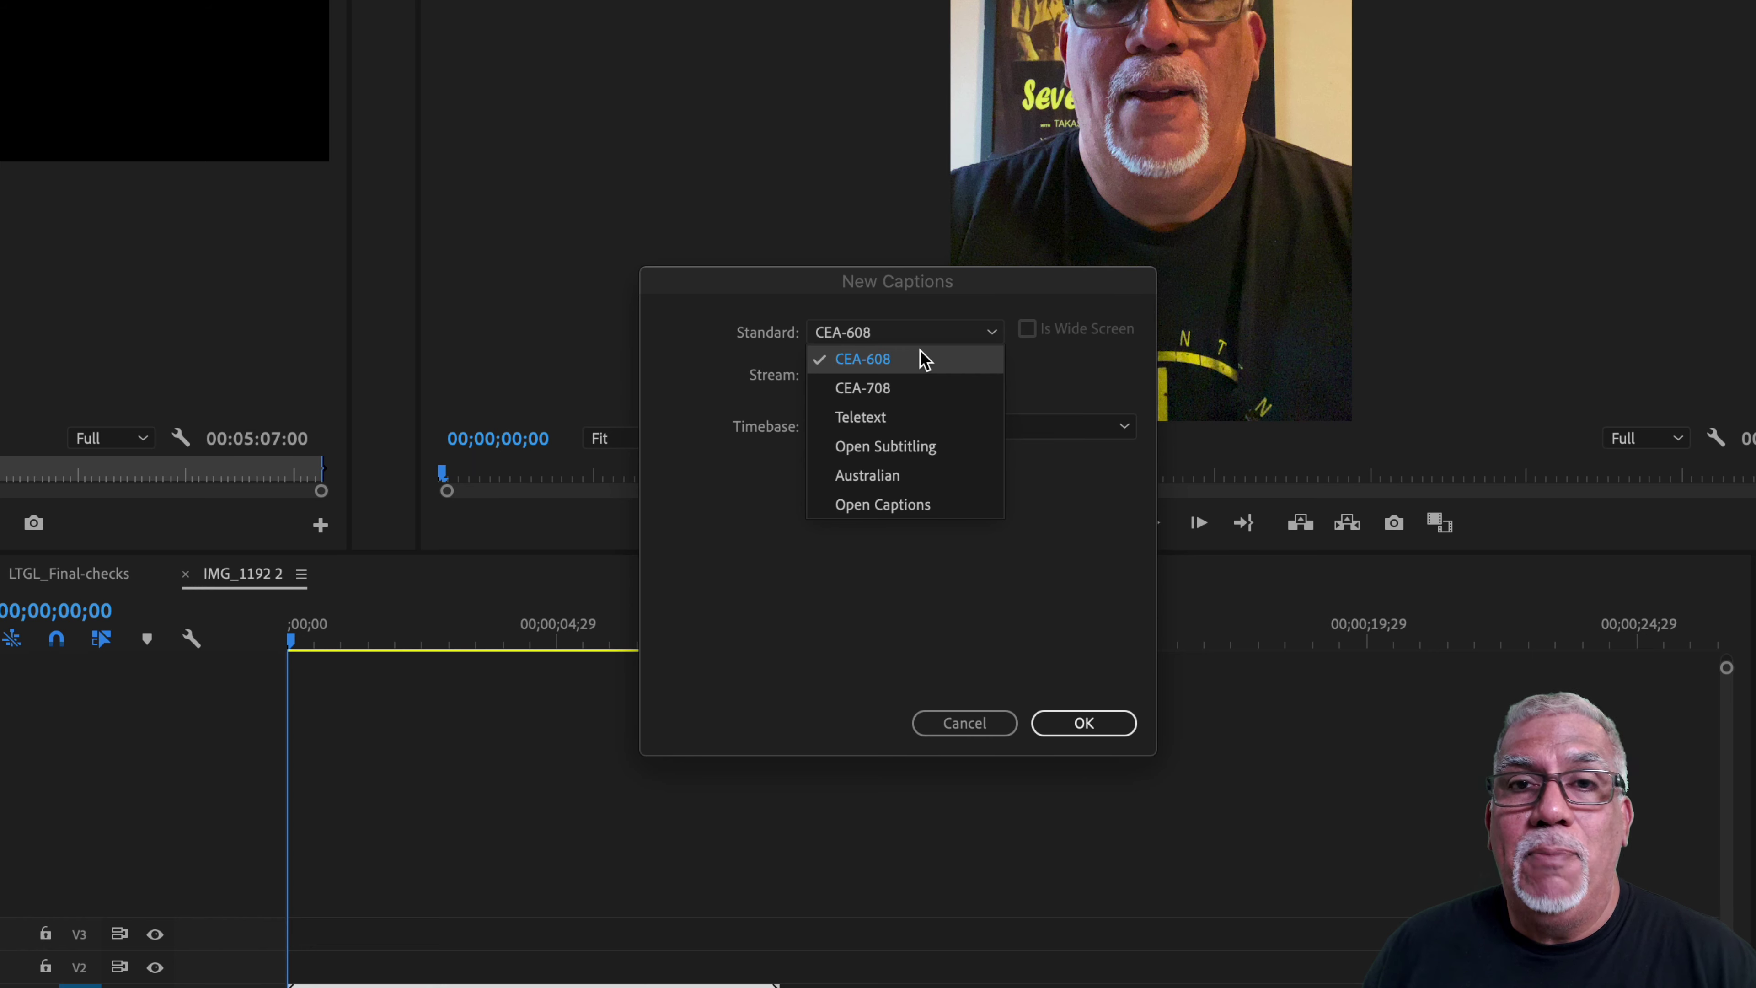
left_click(922, 505)
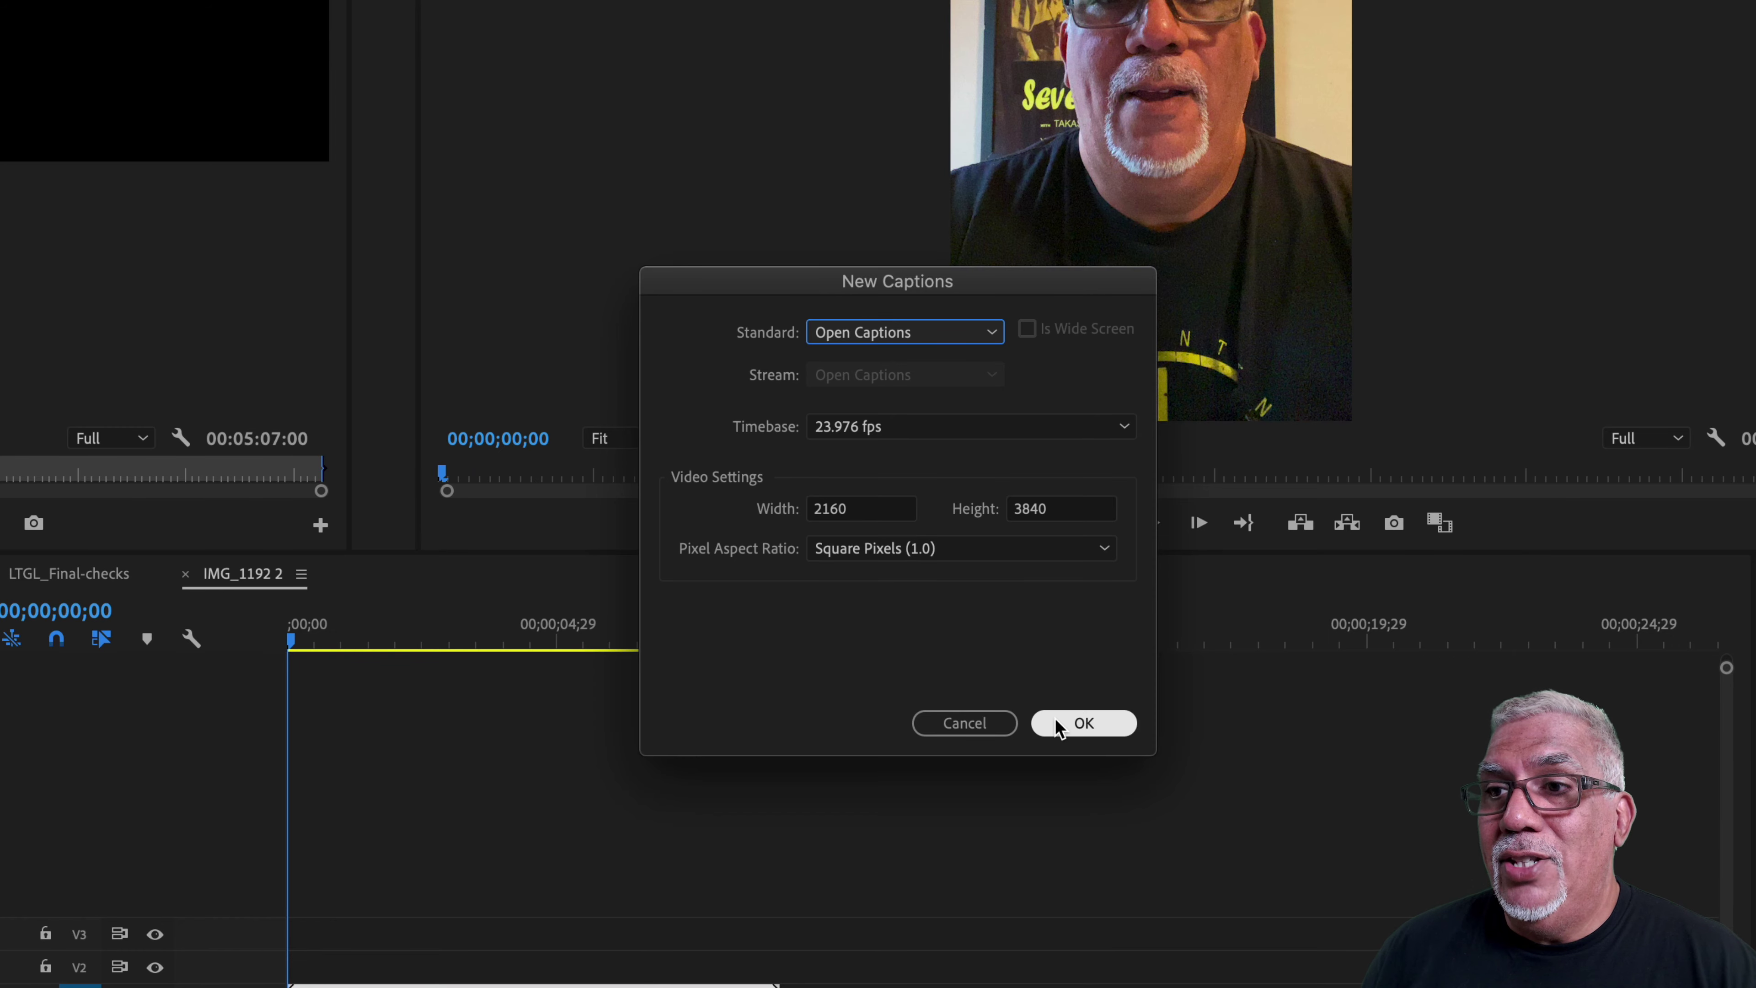
left_click(1068, 723)
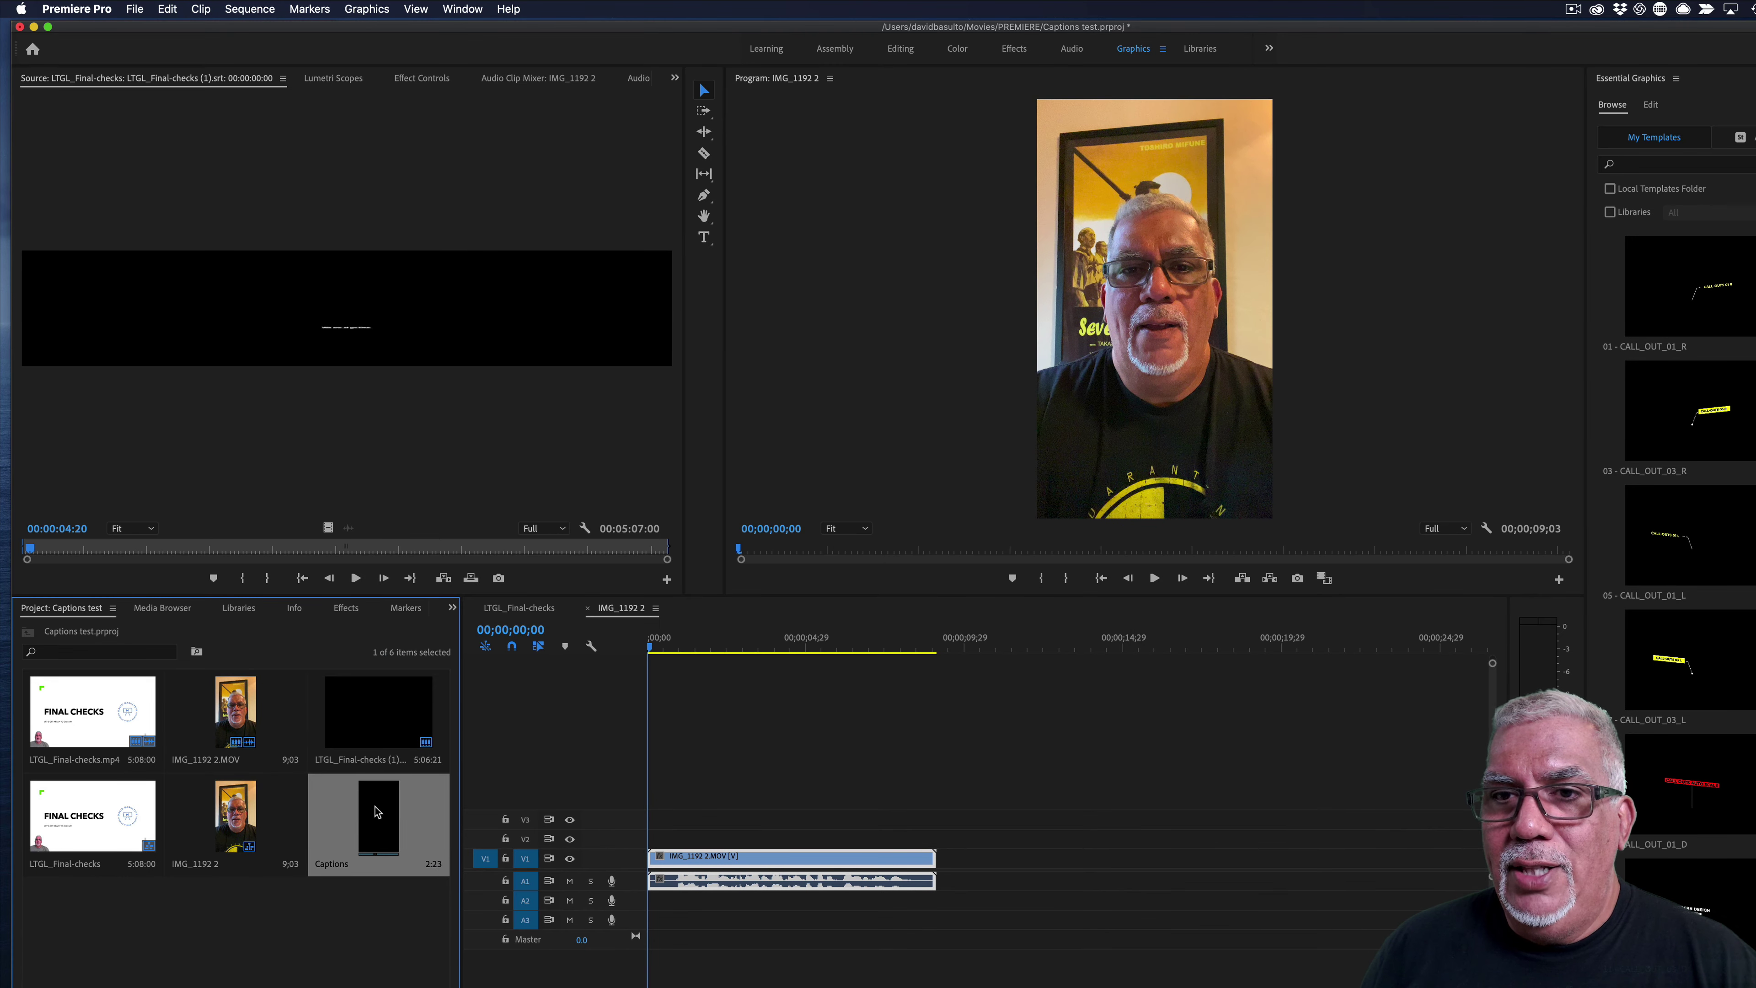
Step: Place the Captions item on V2 at the sequence start and extend it to the end of the video clip
left_click_drag(378, 812, 615, 841)
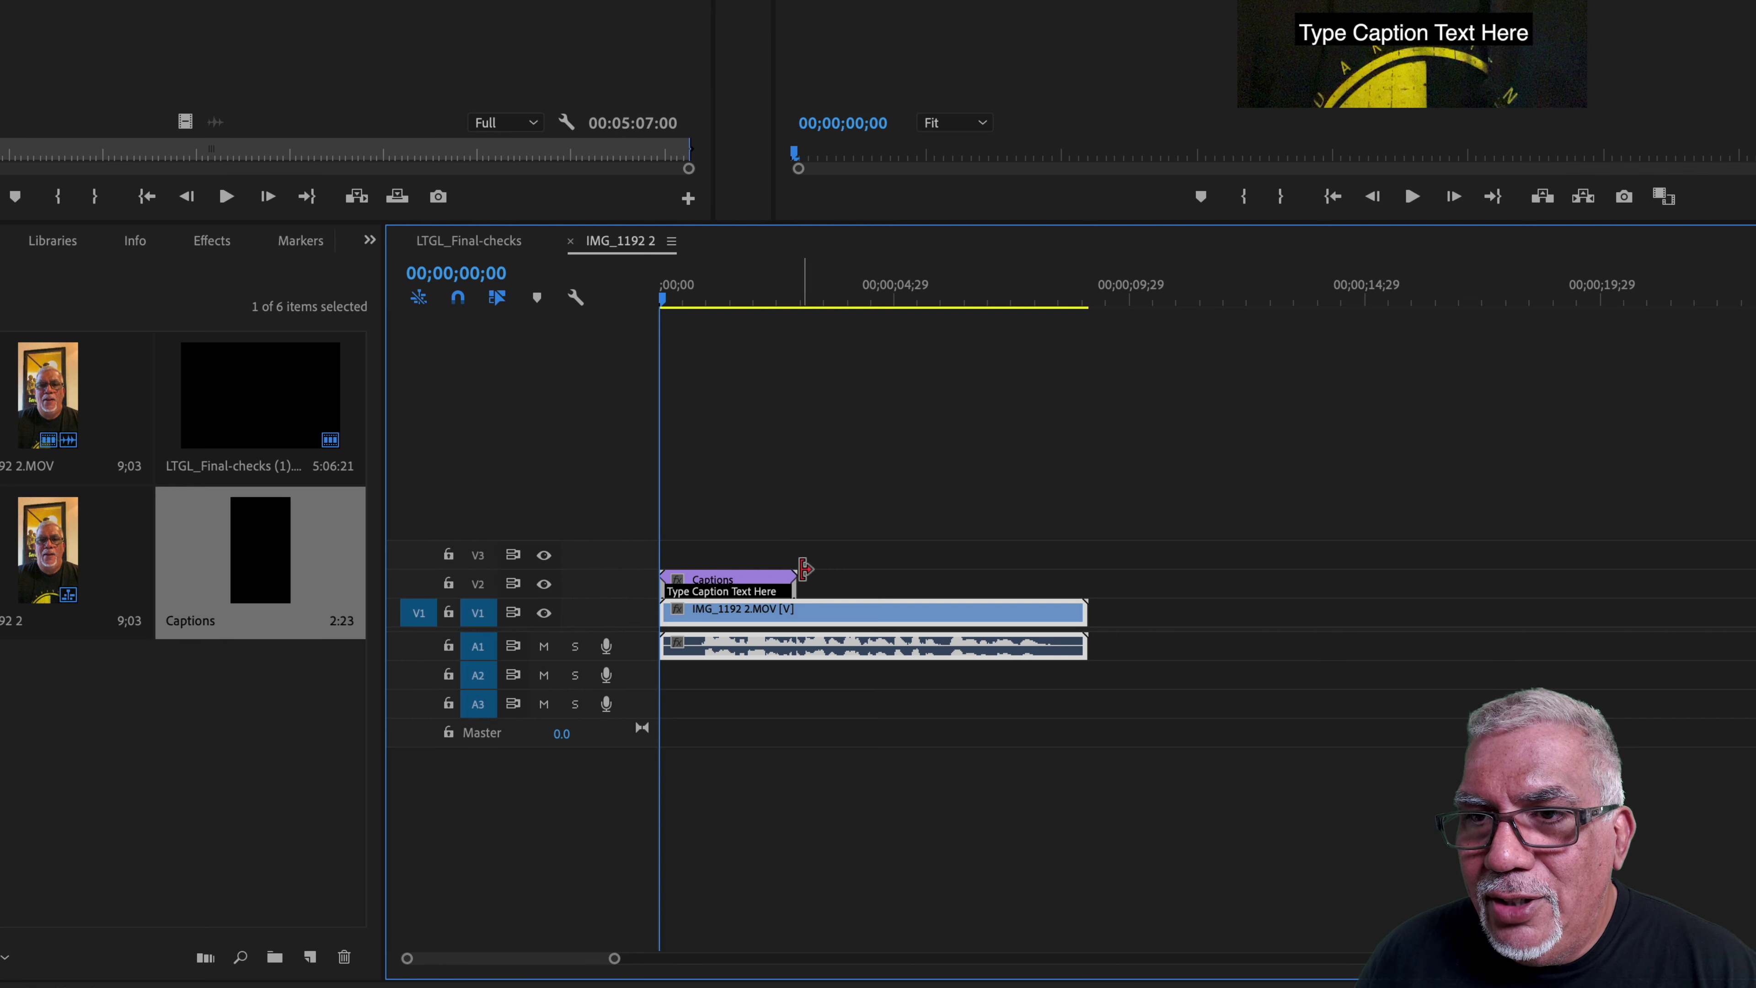
left_click(790, 575)
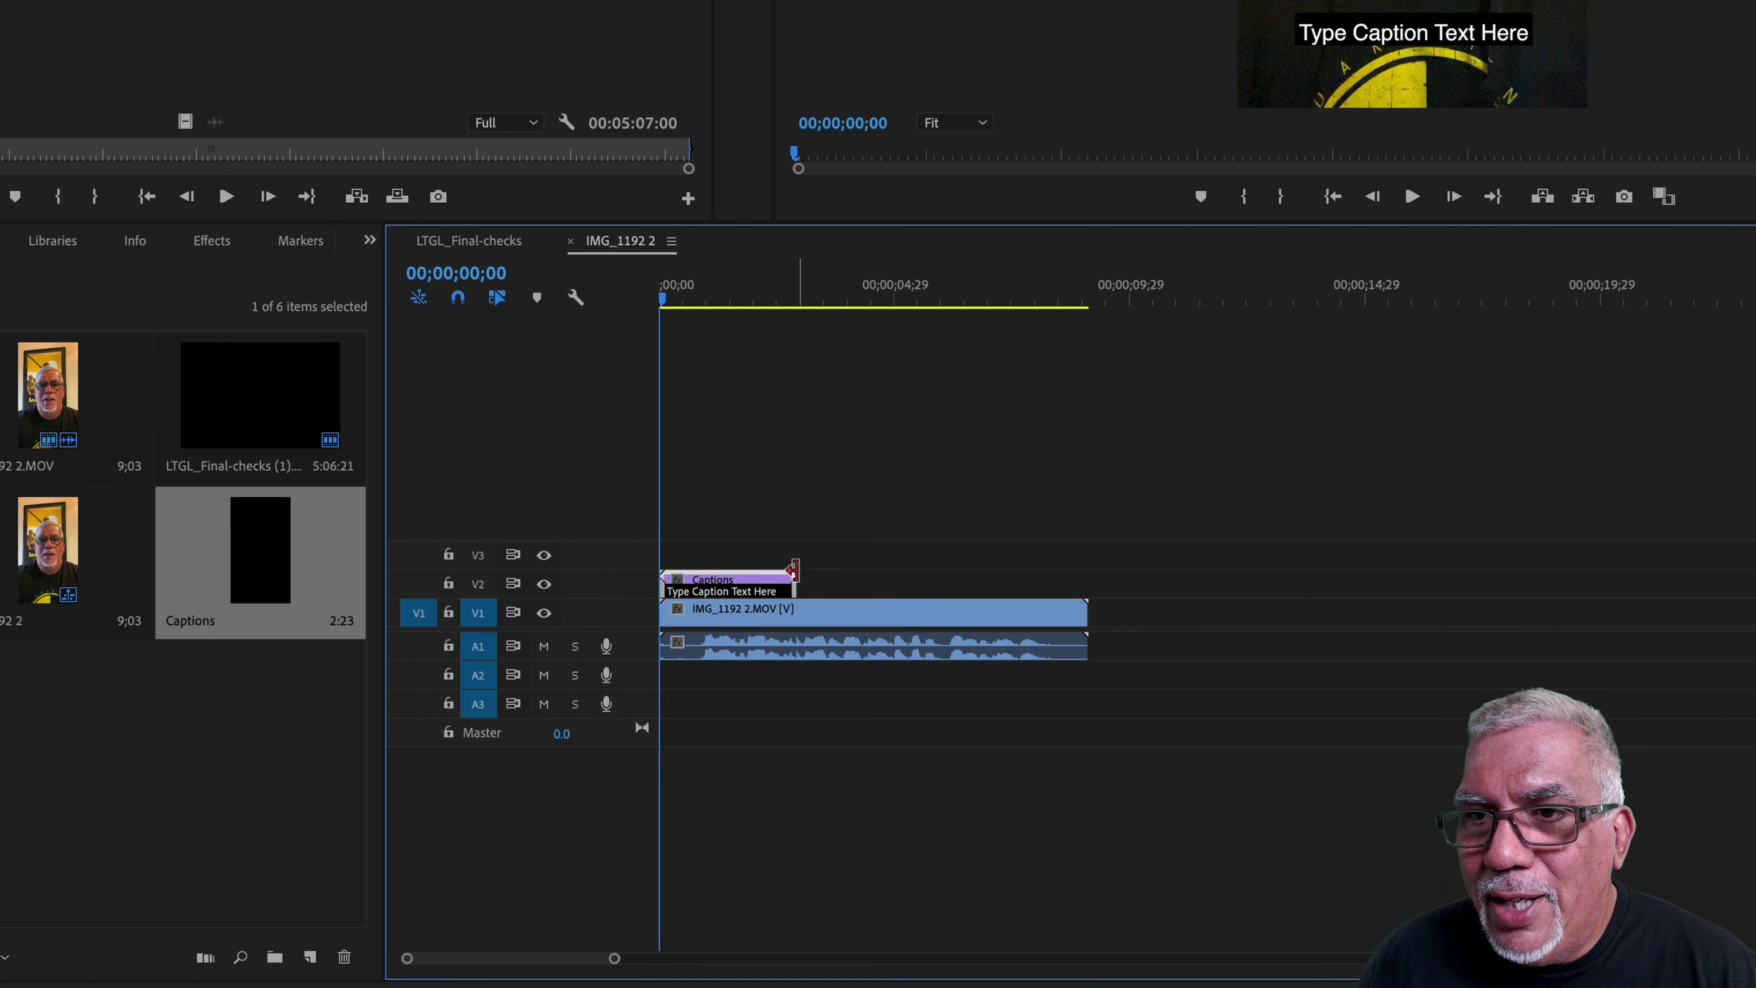
left_click_drag(793, 572, 1086, 631)
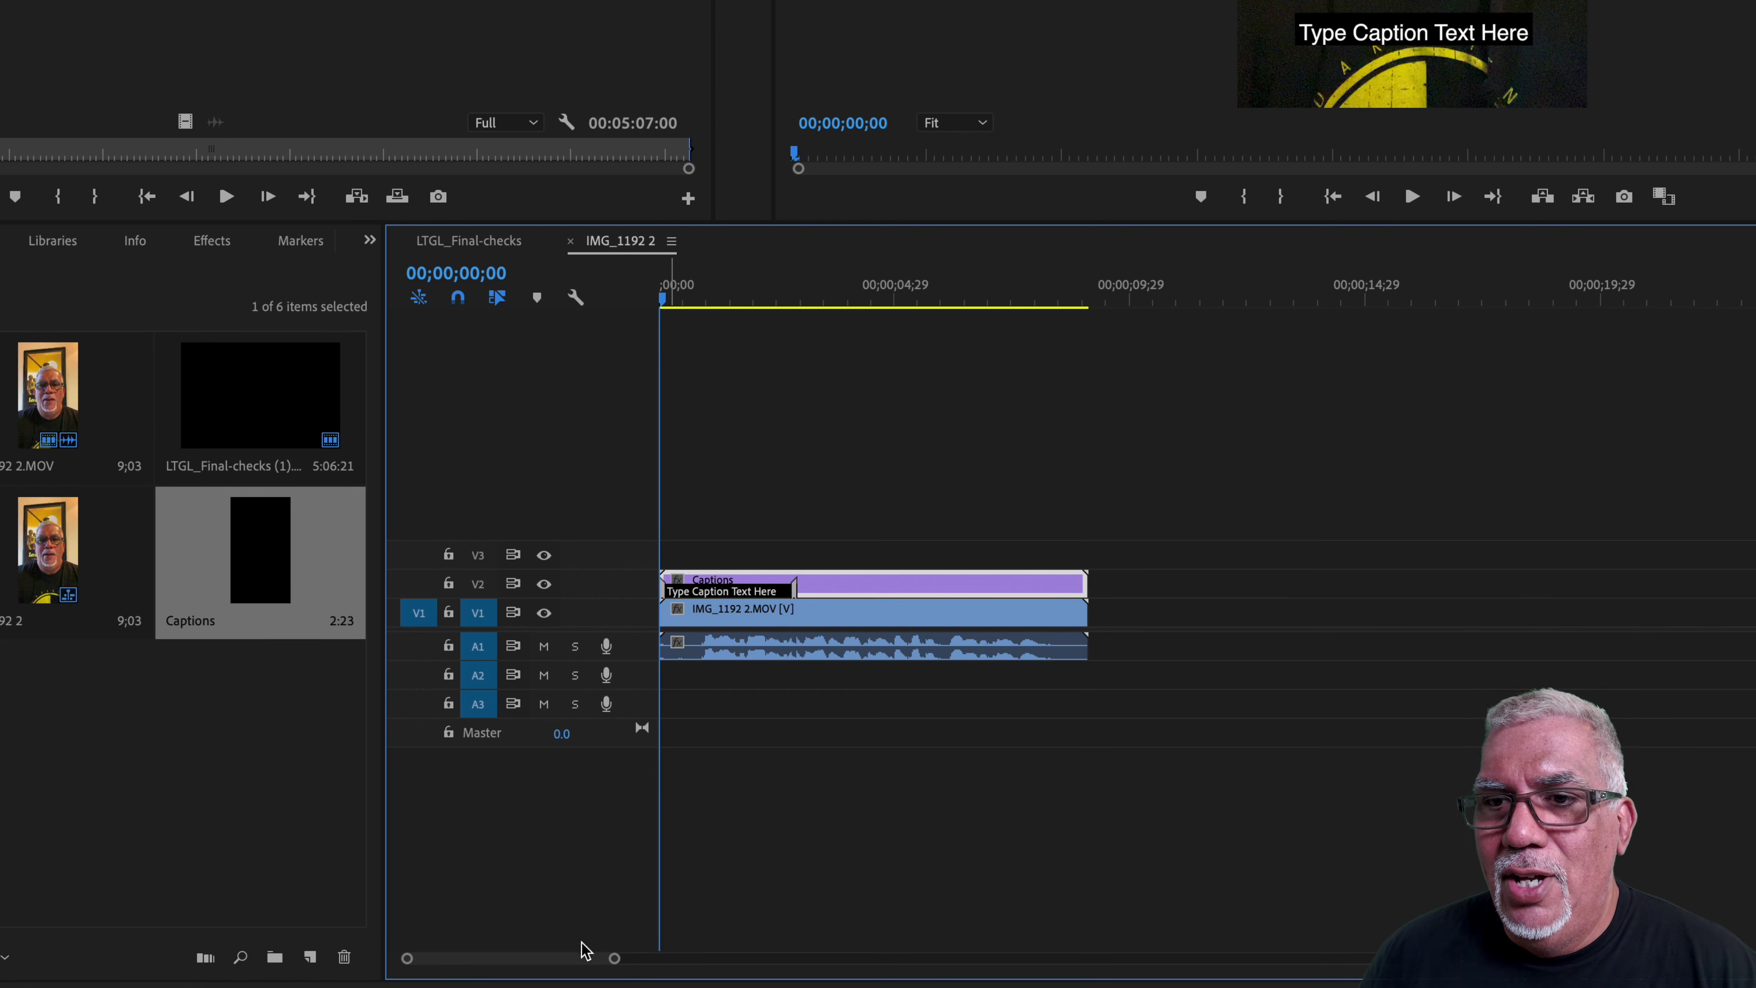
Step: Trim about 29 silent frames off the start of the caption and video clips and ripple delete the gap
left_click_drag(615, 962, 577, 962)
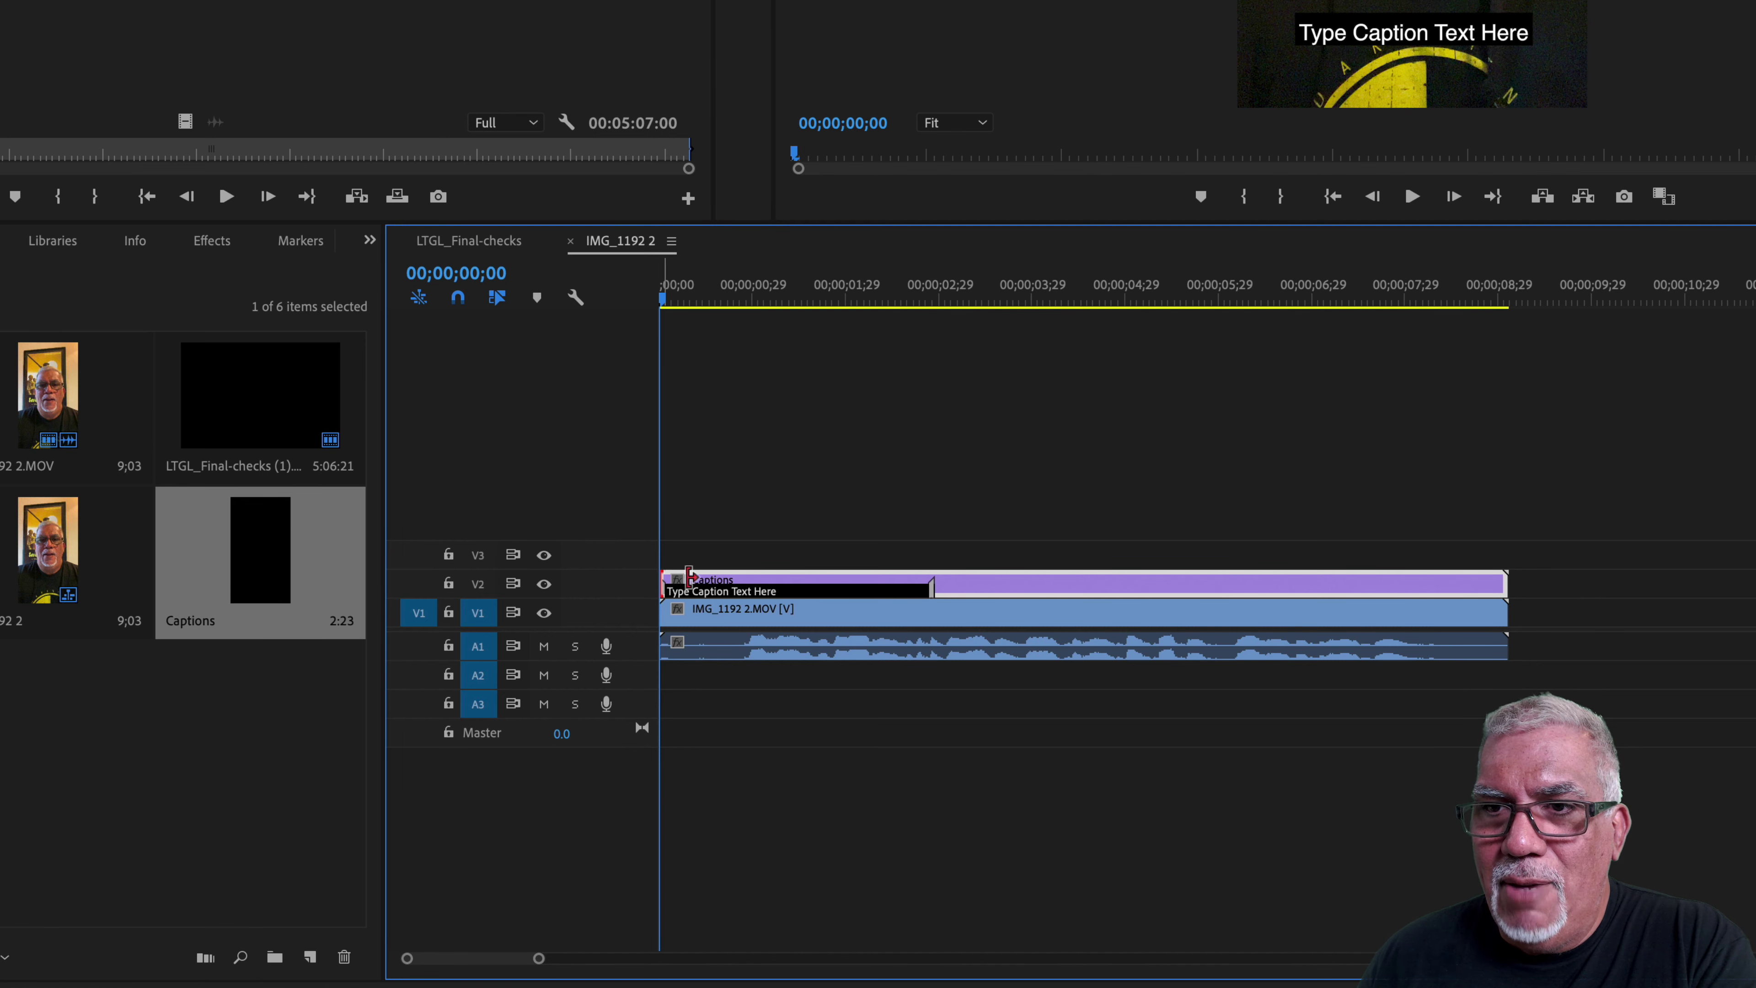
left_click_drag(665, 580, 755, 587)
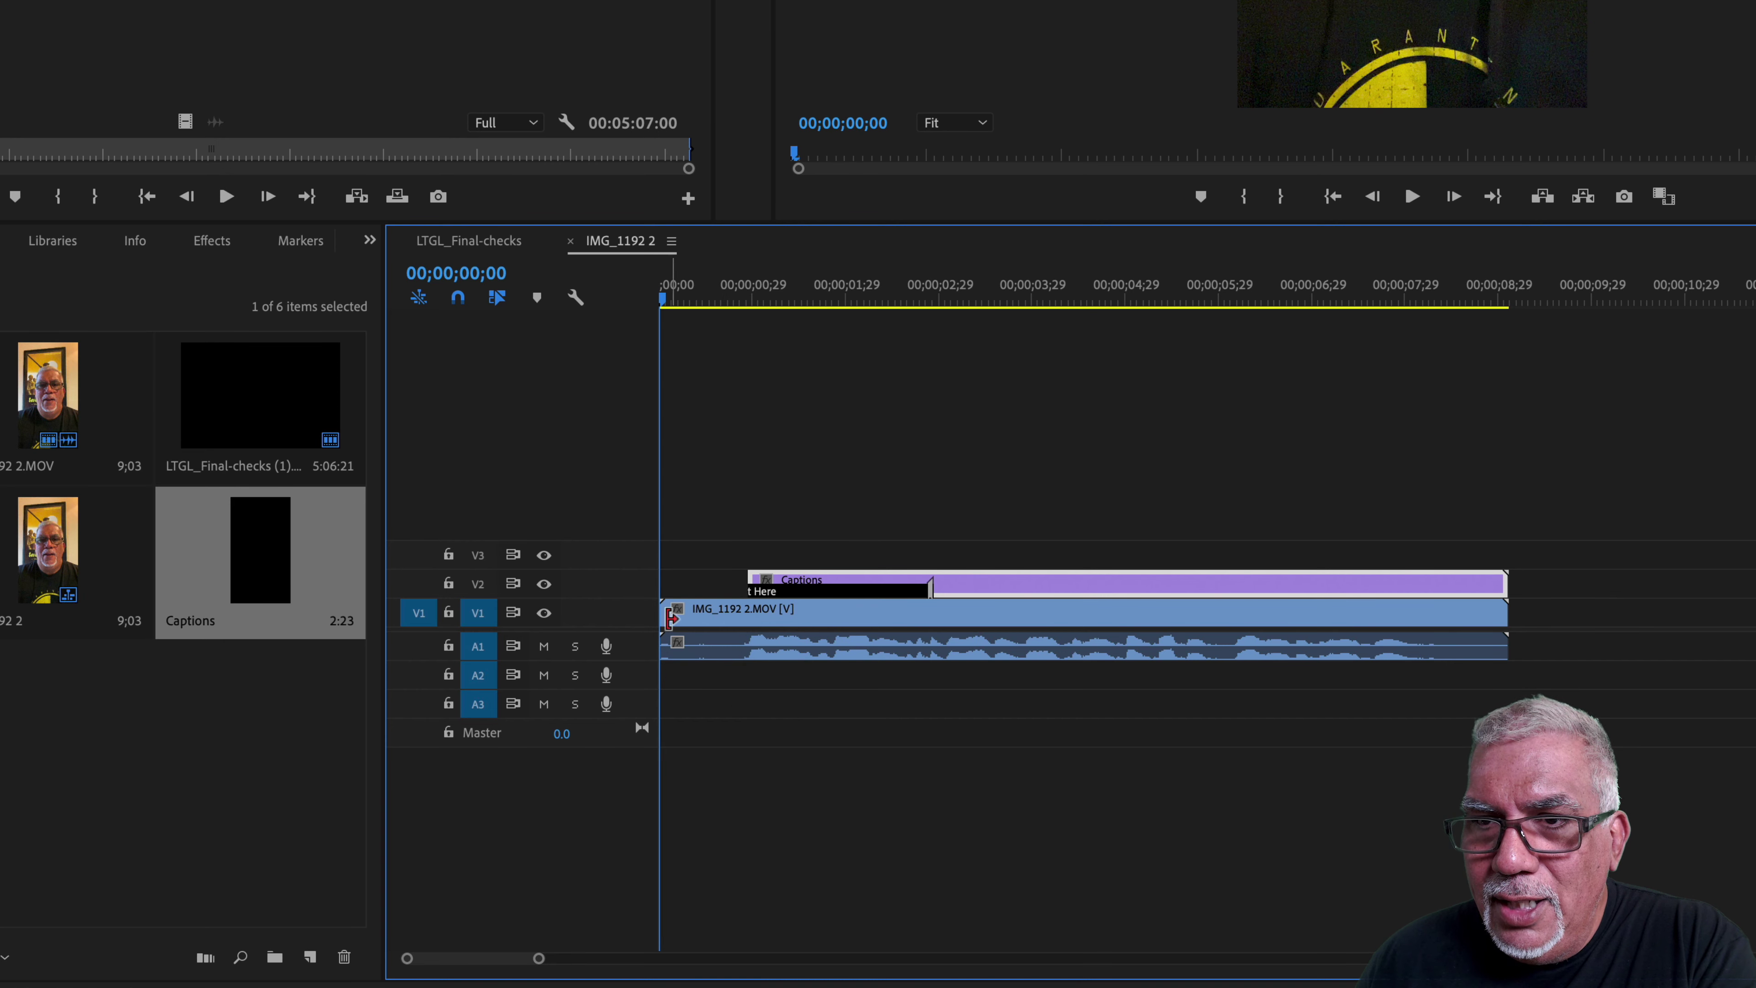
left_click_drag(669, 615, 719, 707)
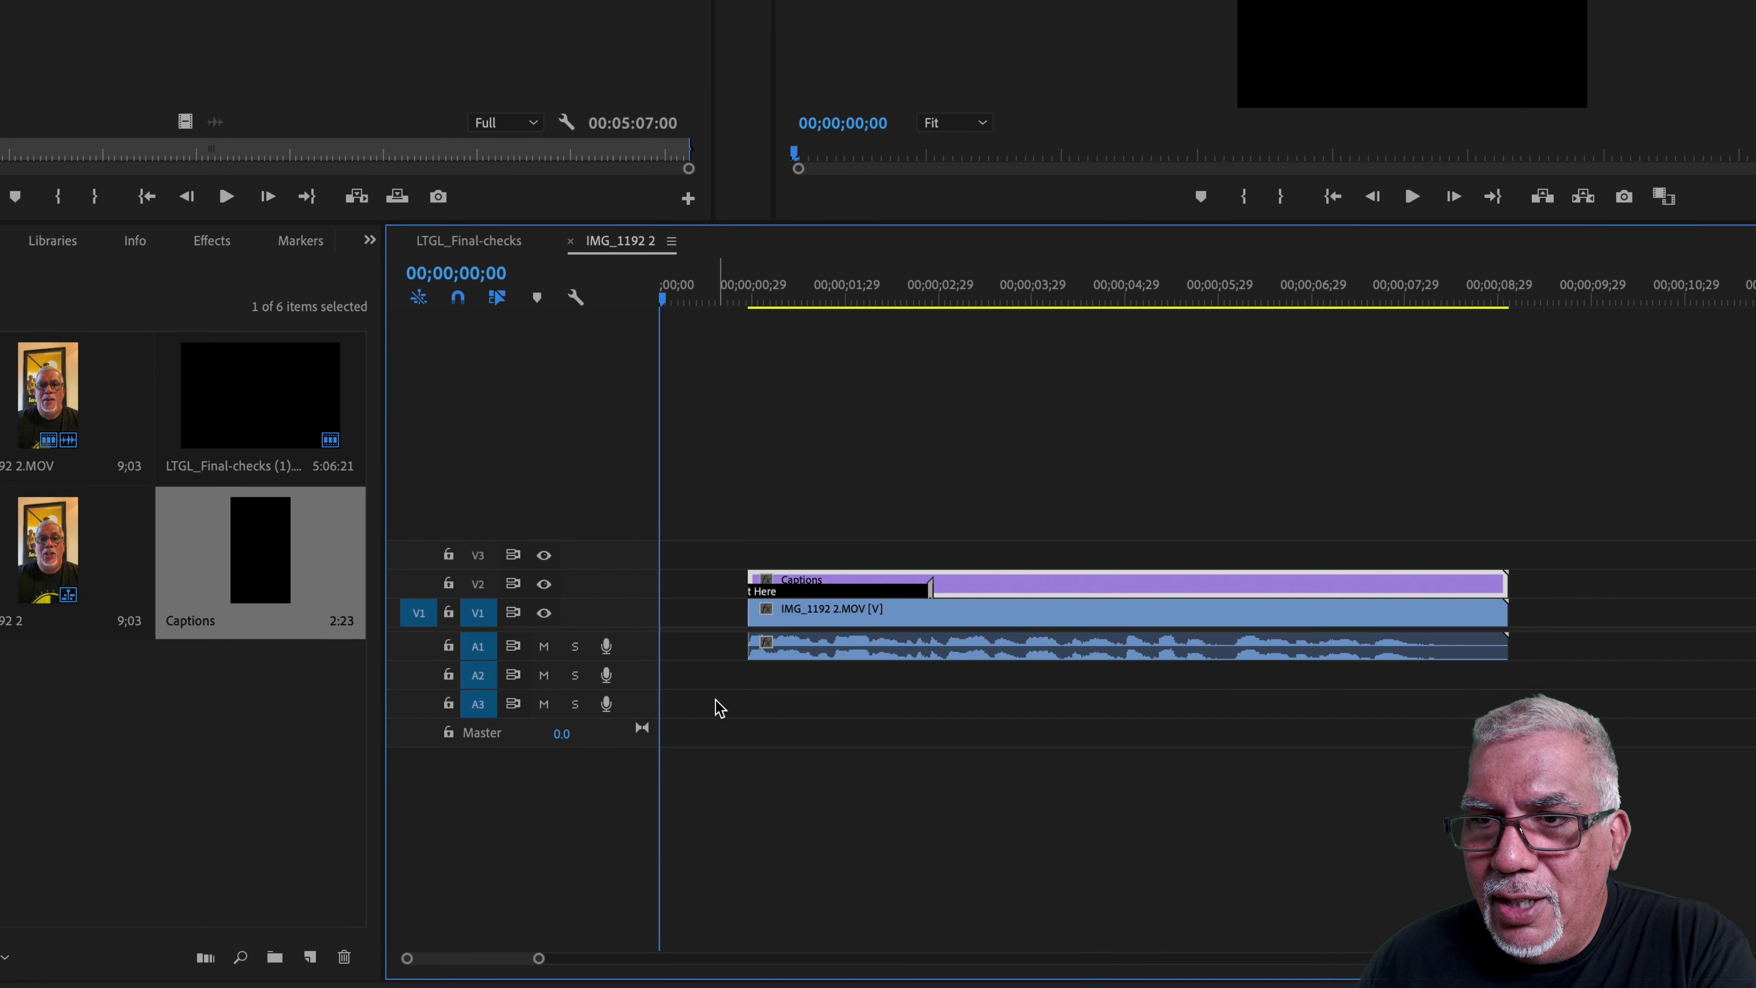
right_click(690, 595)
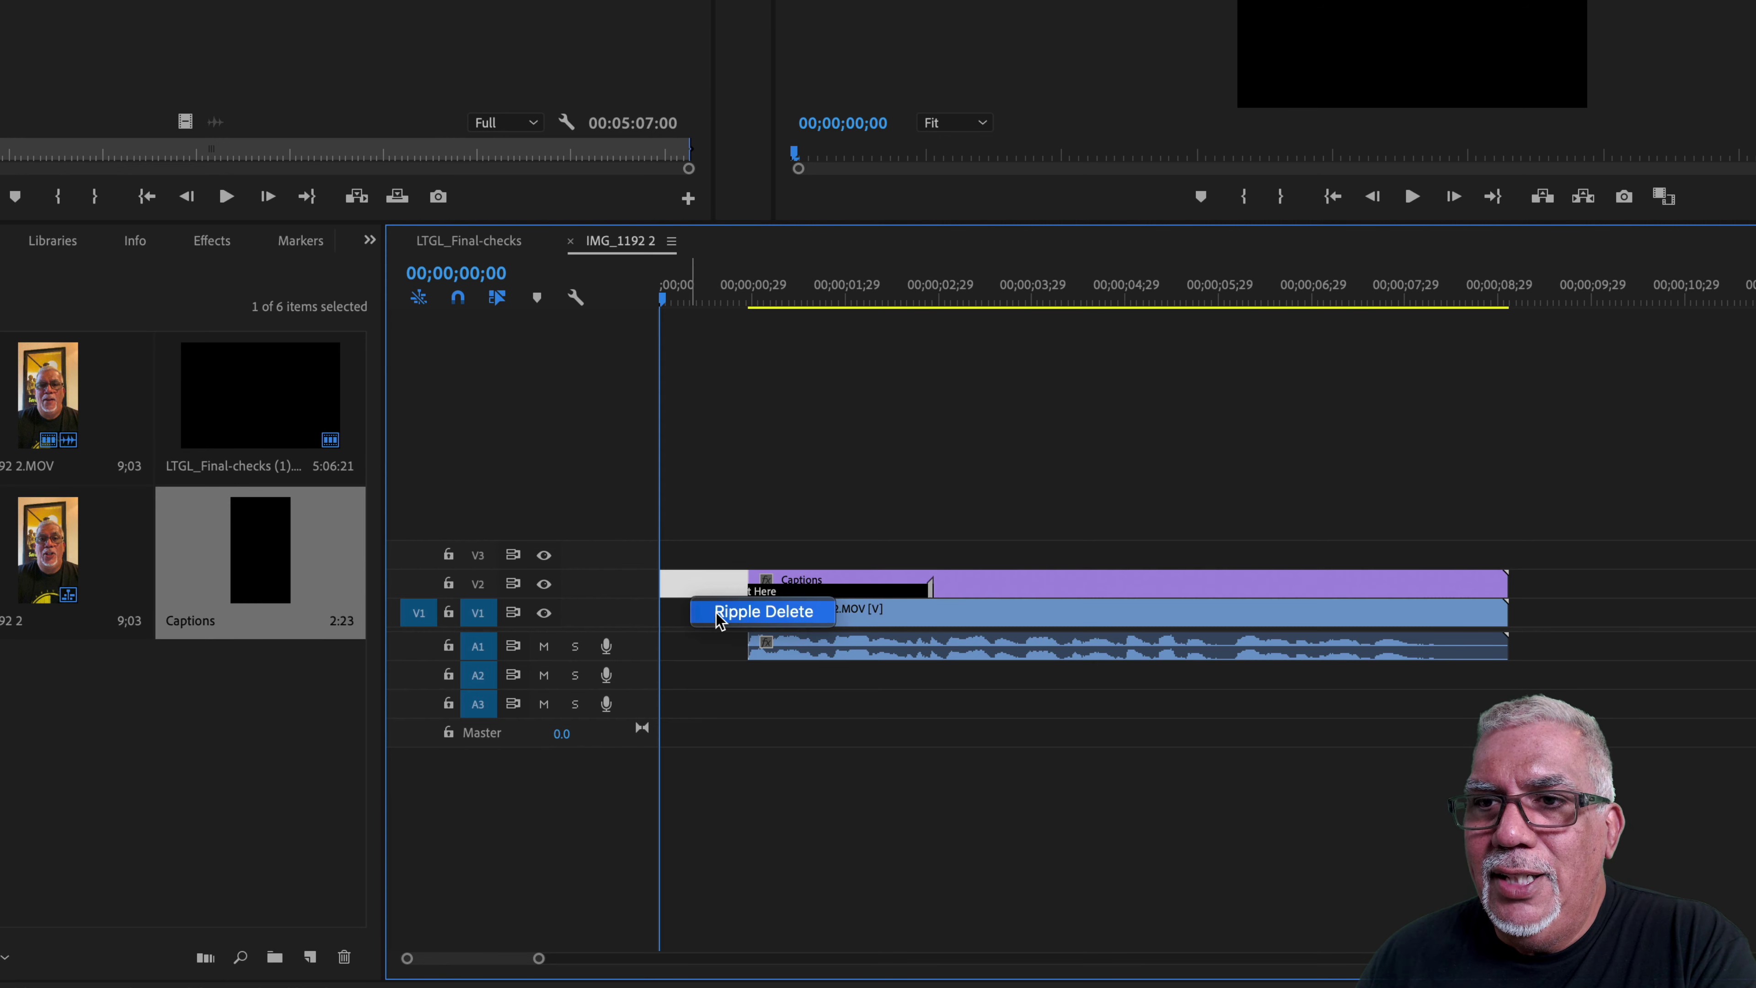
left_click(718, 613)
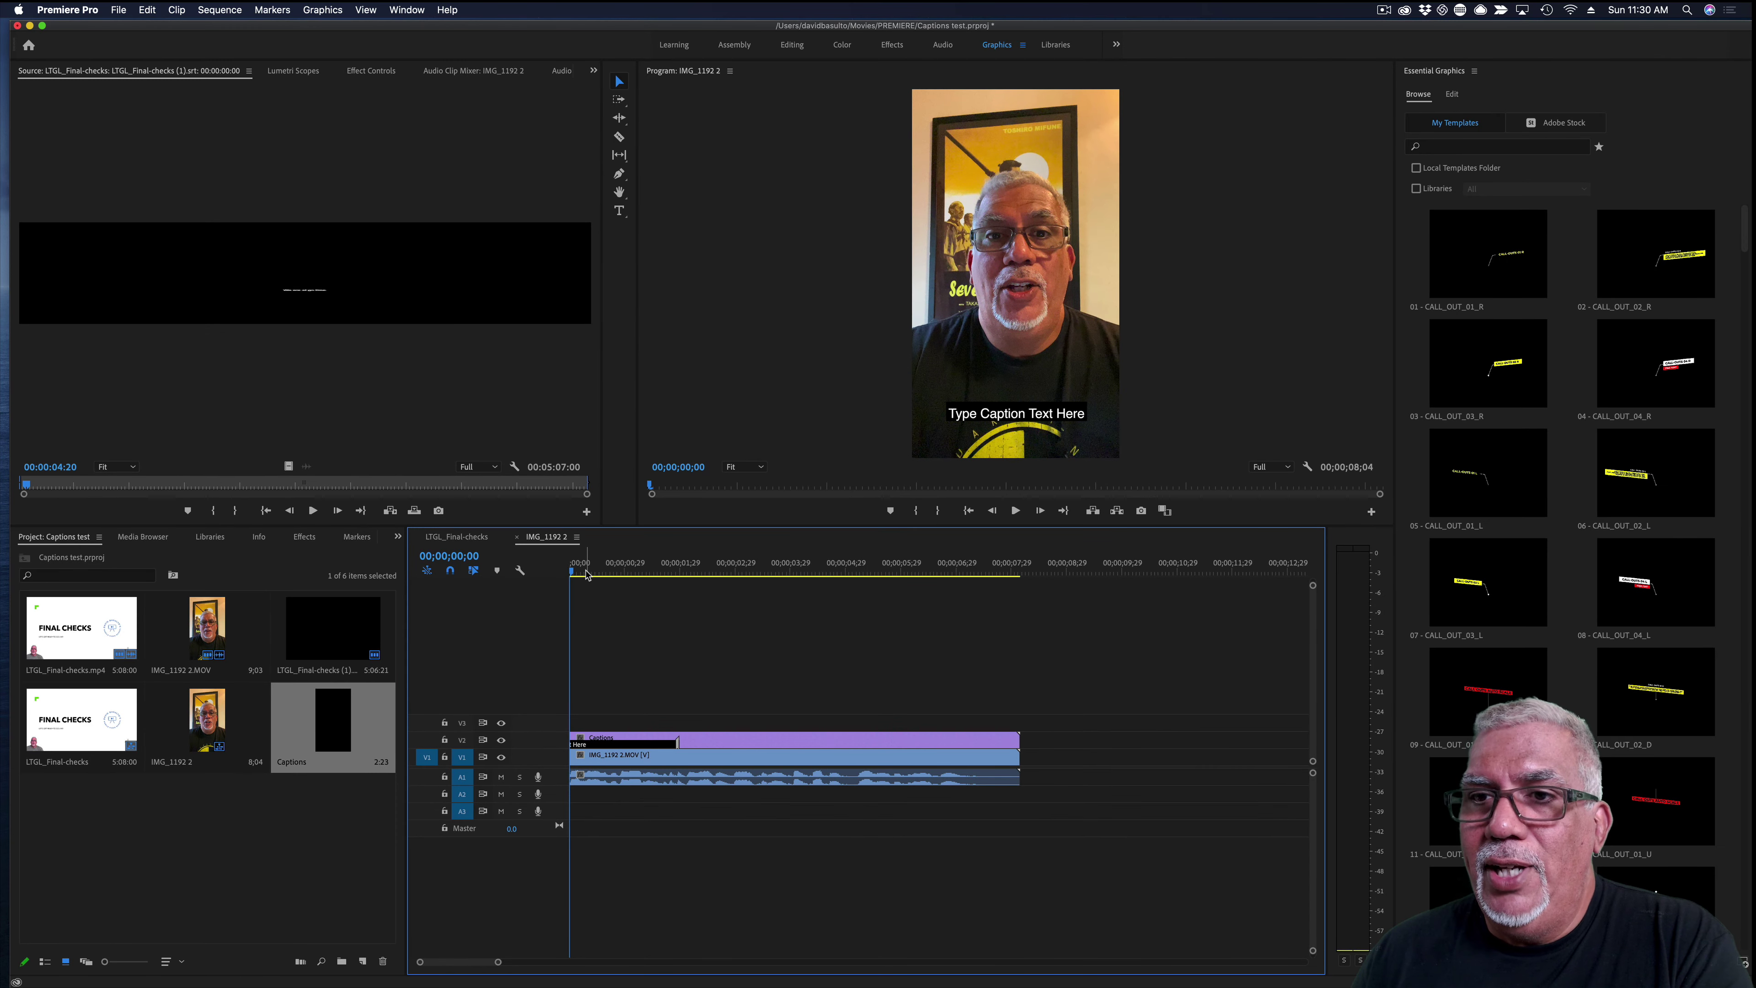
Step: Play the opening of the trimmed sequence twice to hear the first spoken phrase
key("space")
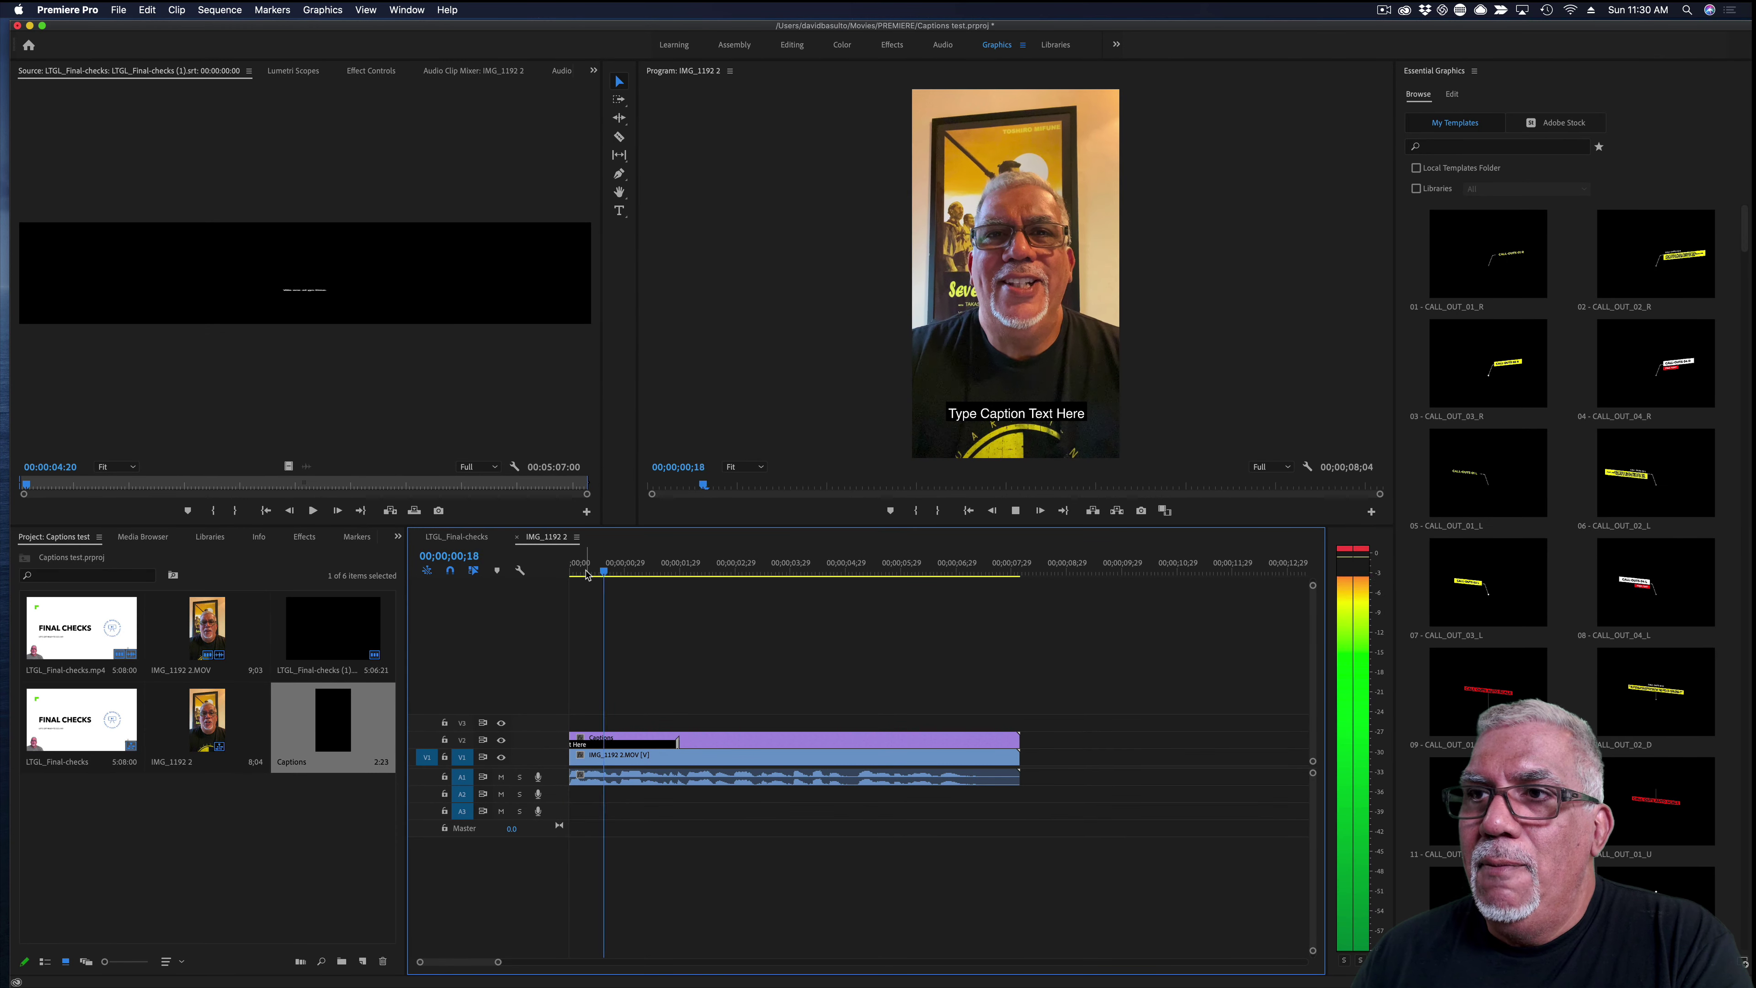
key("space")
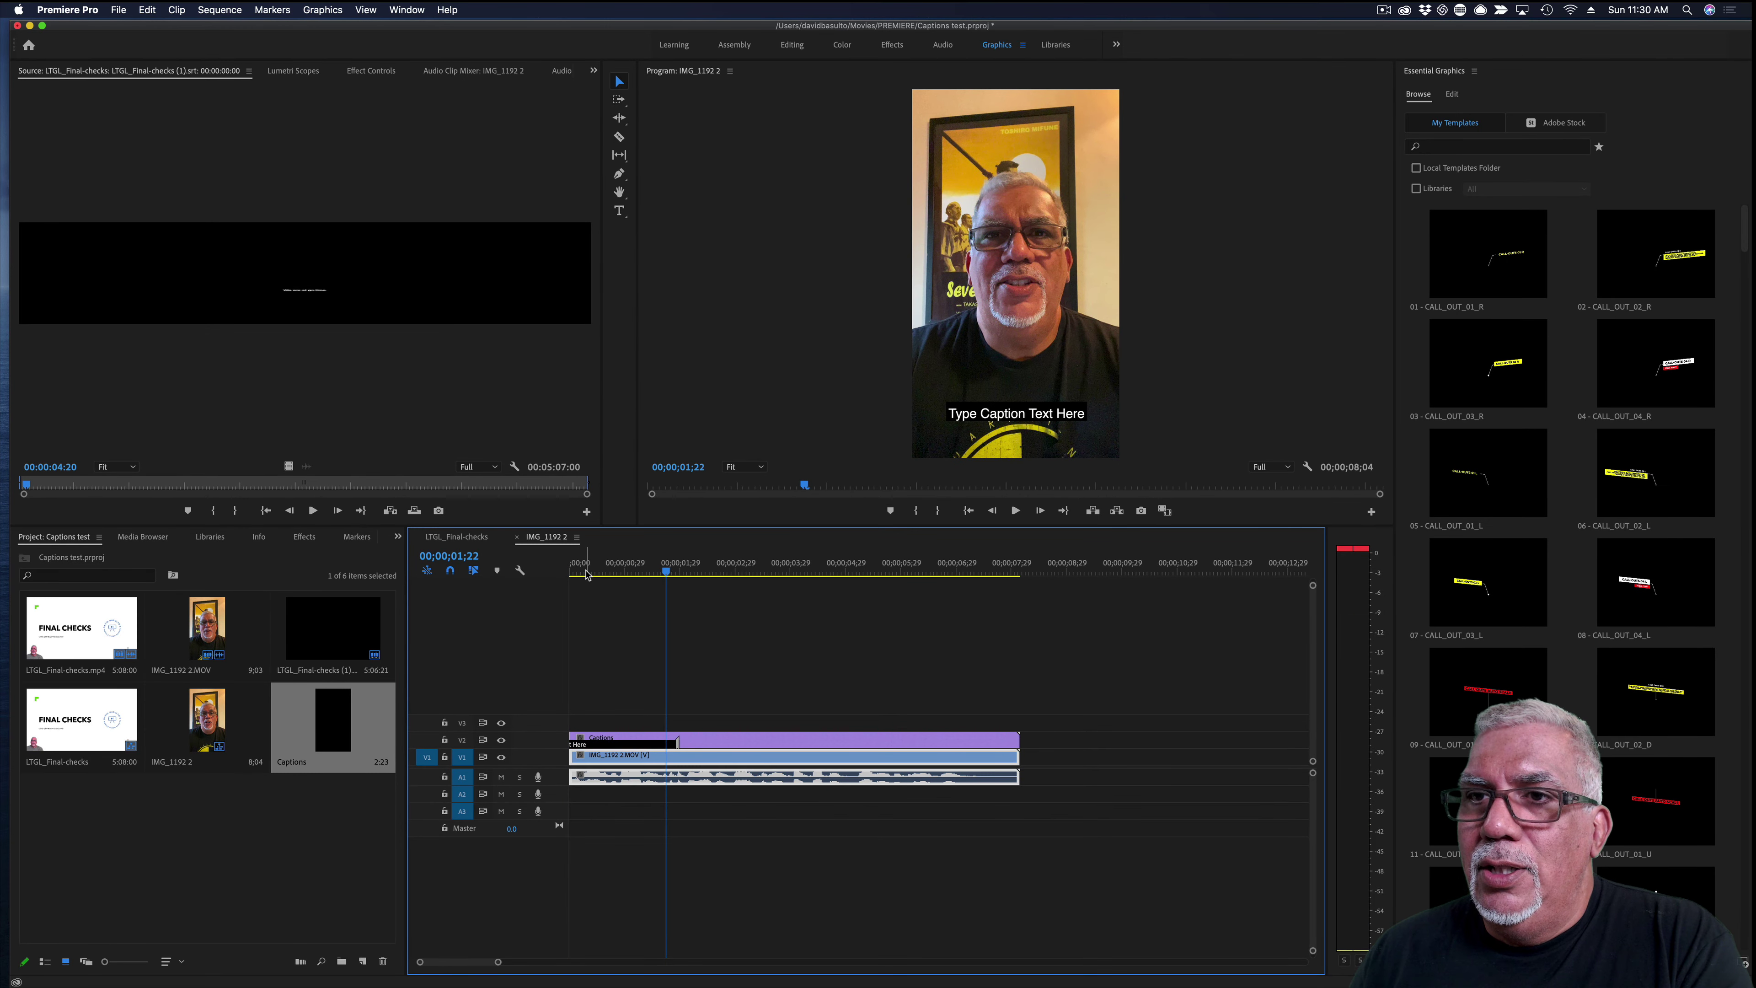
left_click(581, 569)
key("space")
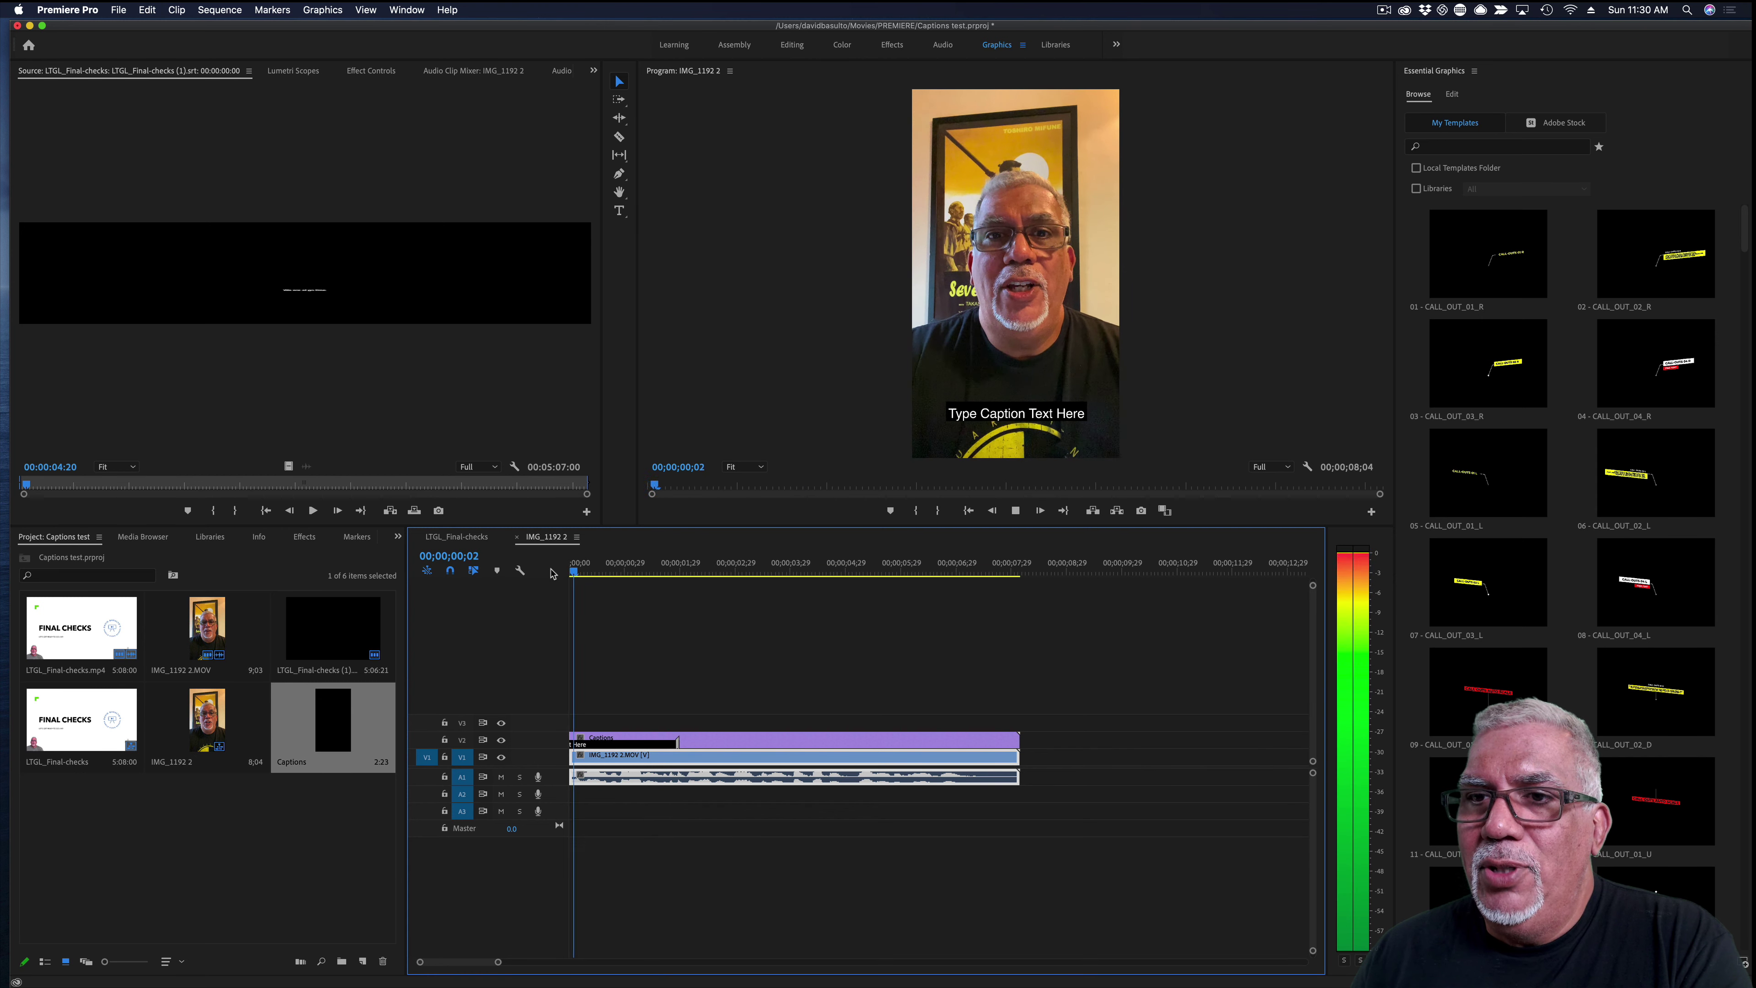
key("space")
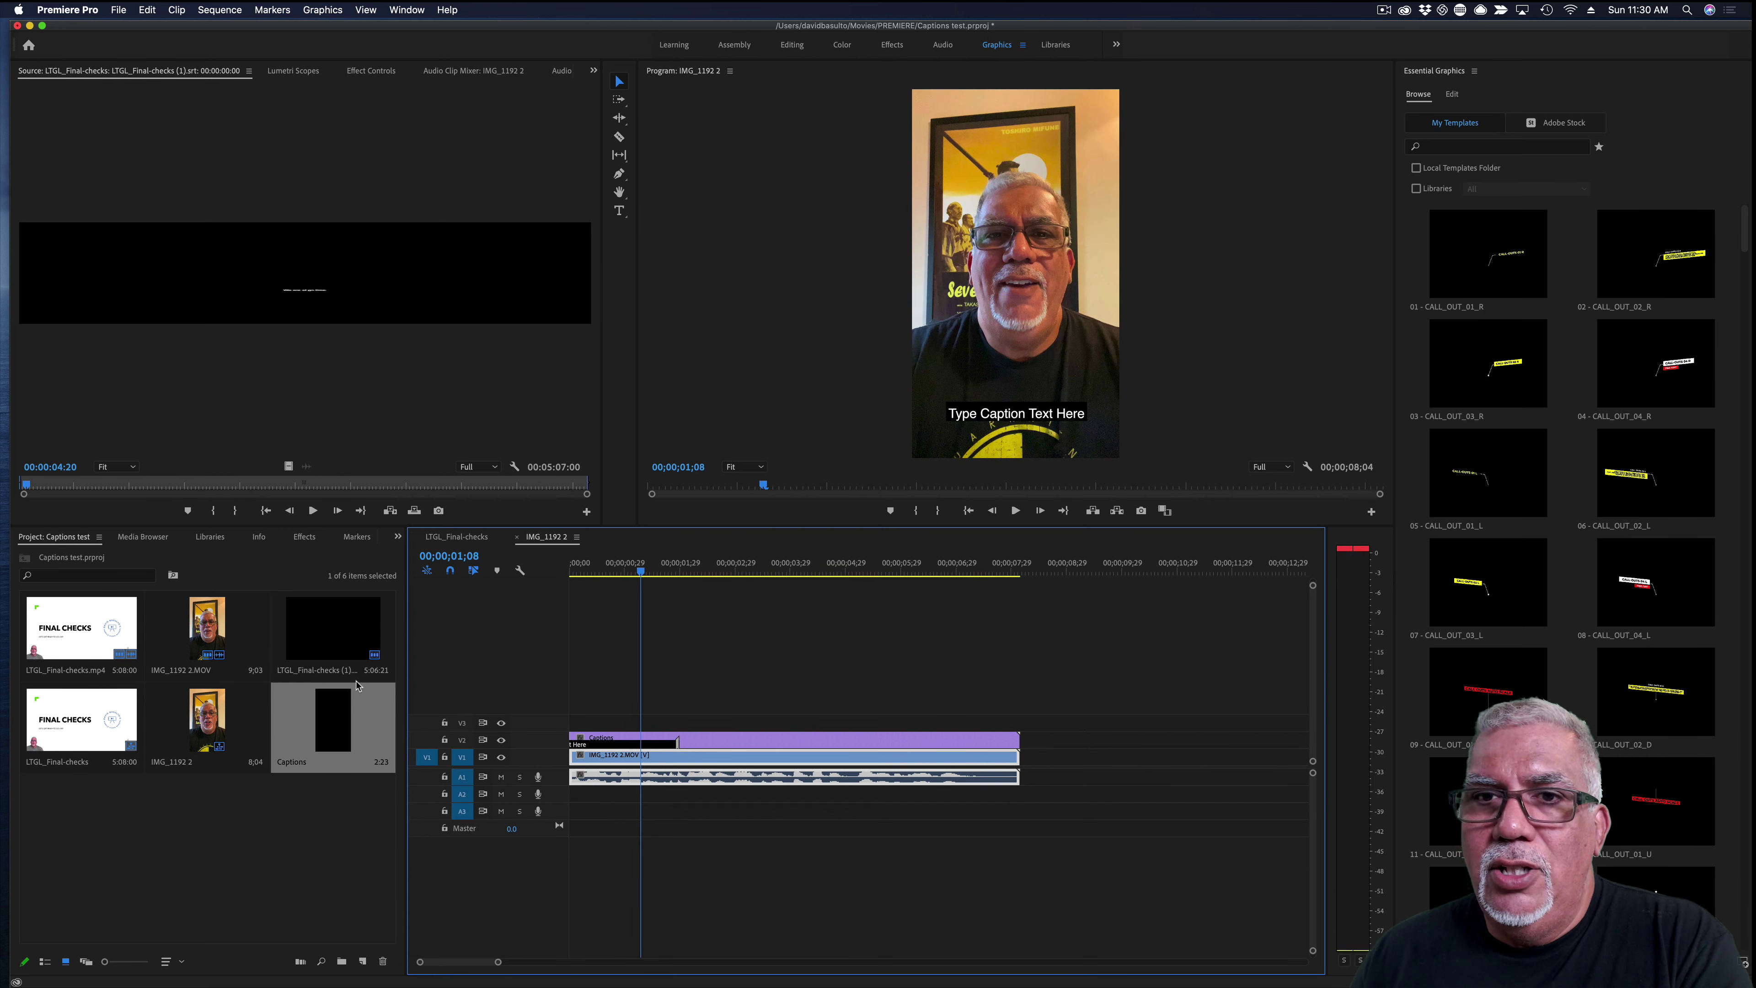
Step: Open the Captions clip for editing and replace the placeholder with "Good morning this is" followed by the speaker's first name
double_click(723, 744)
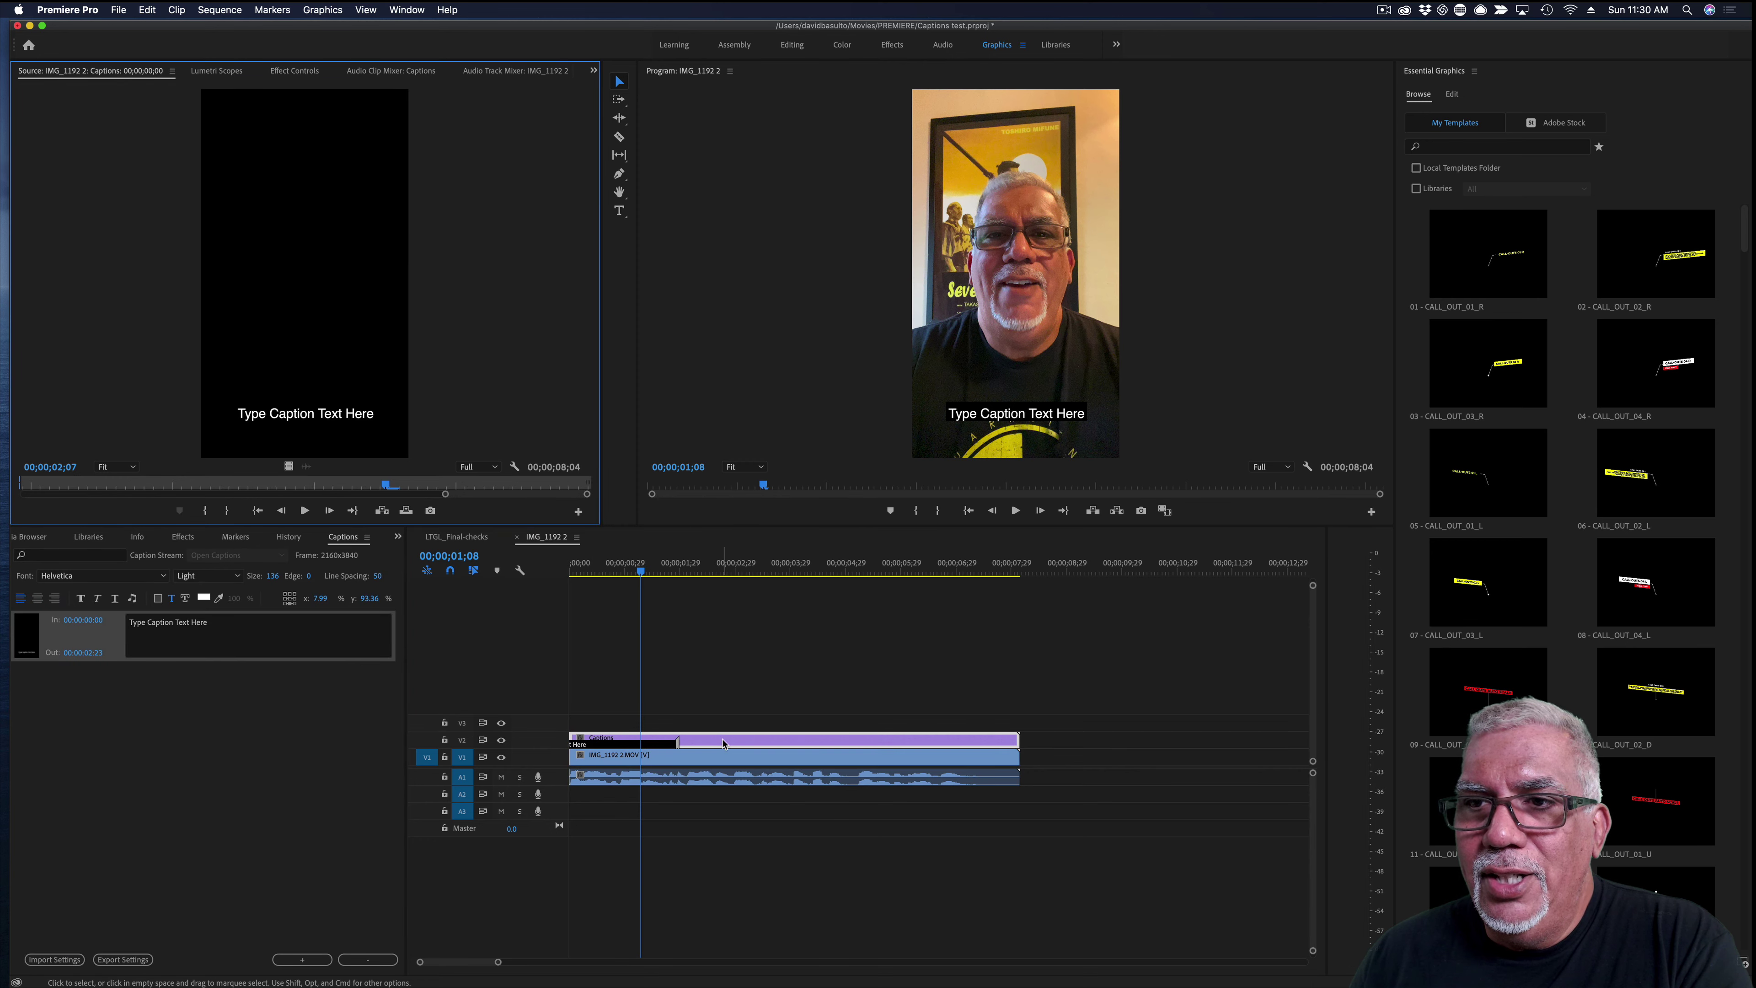
left_click(200, 626)
left_click_drag(212, 622, 135, 619)
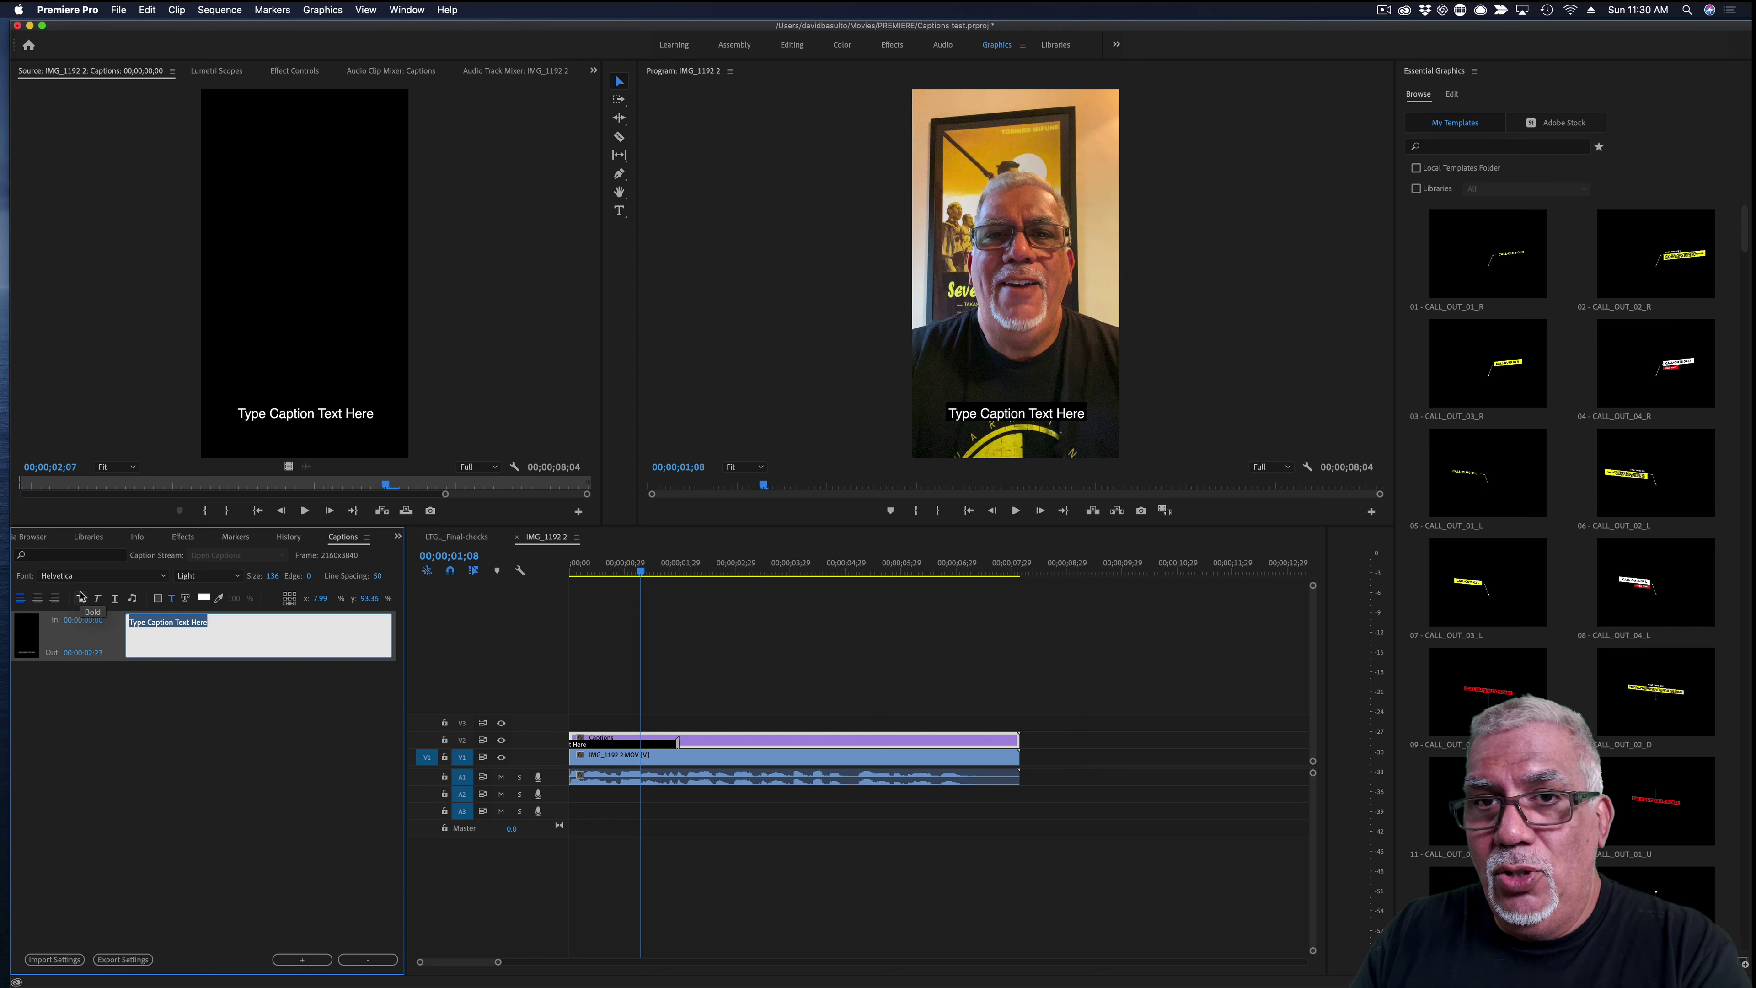
type("Good m")
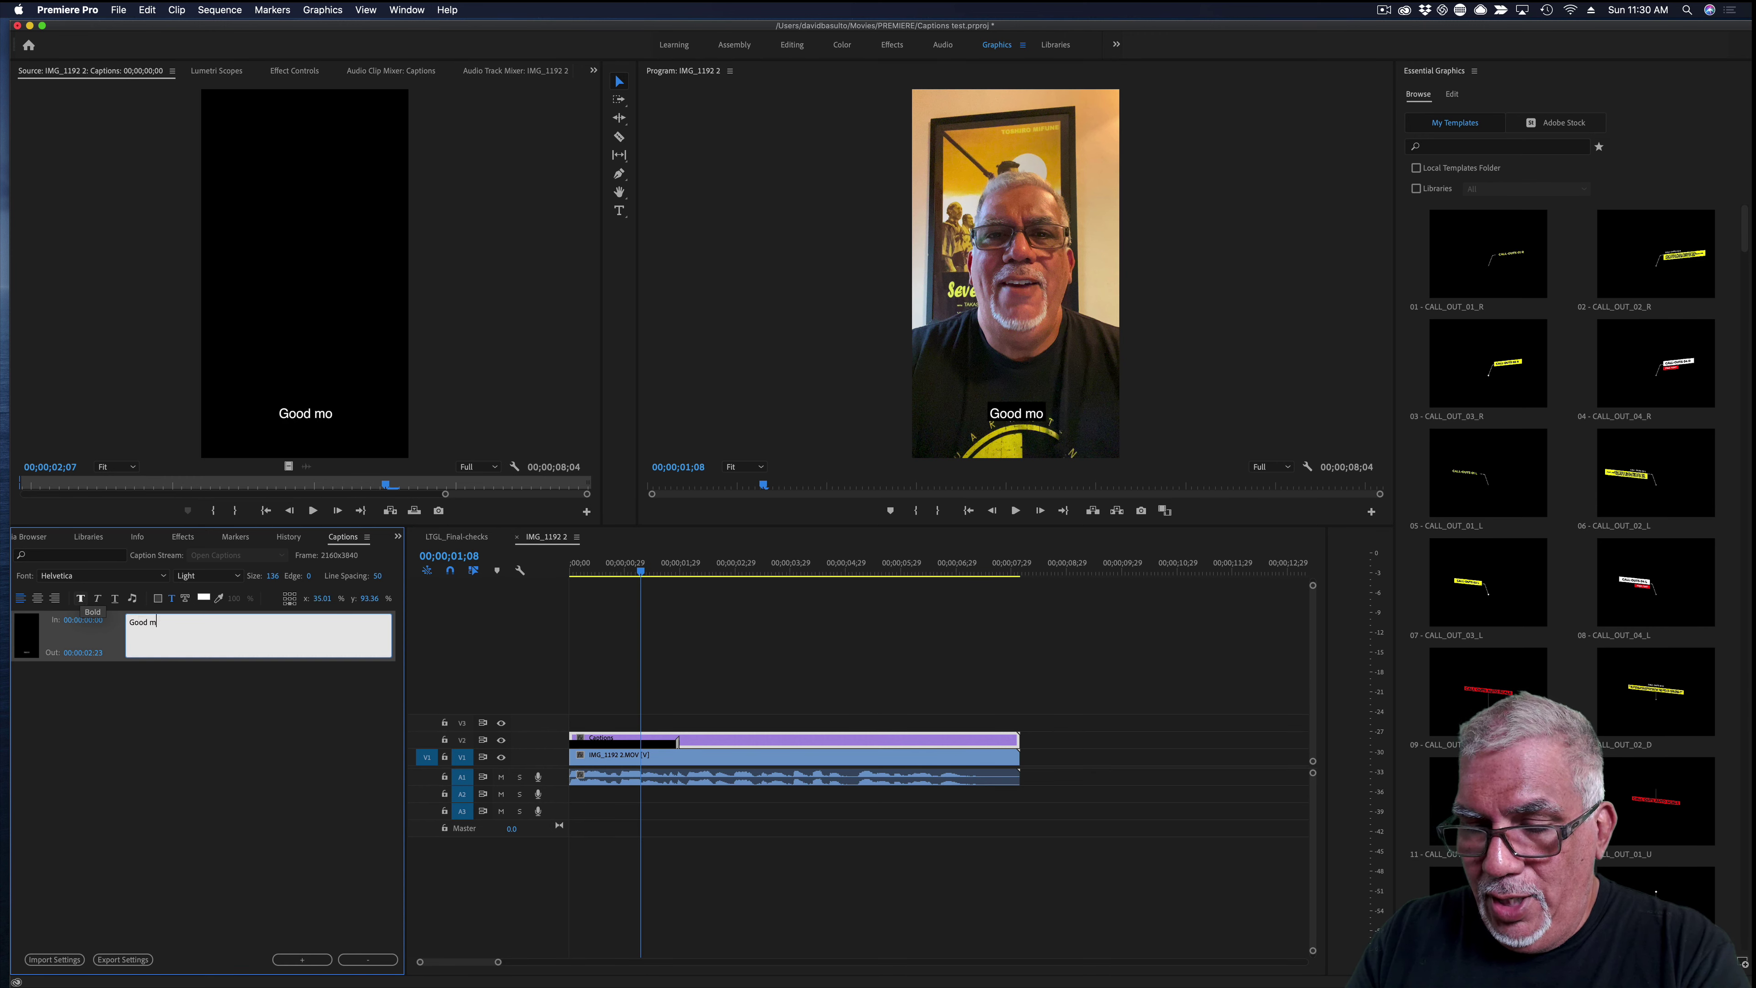
type("orning th")
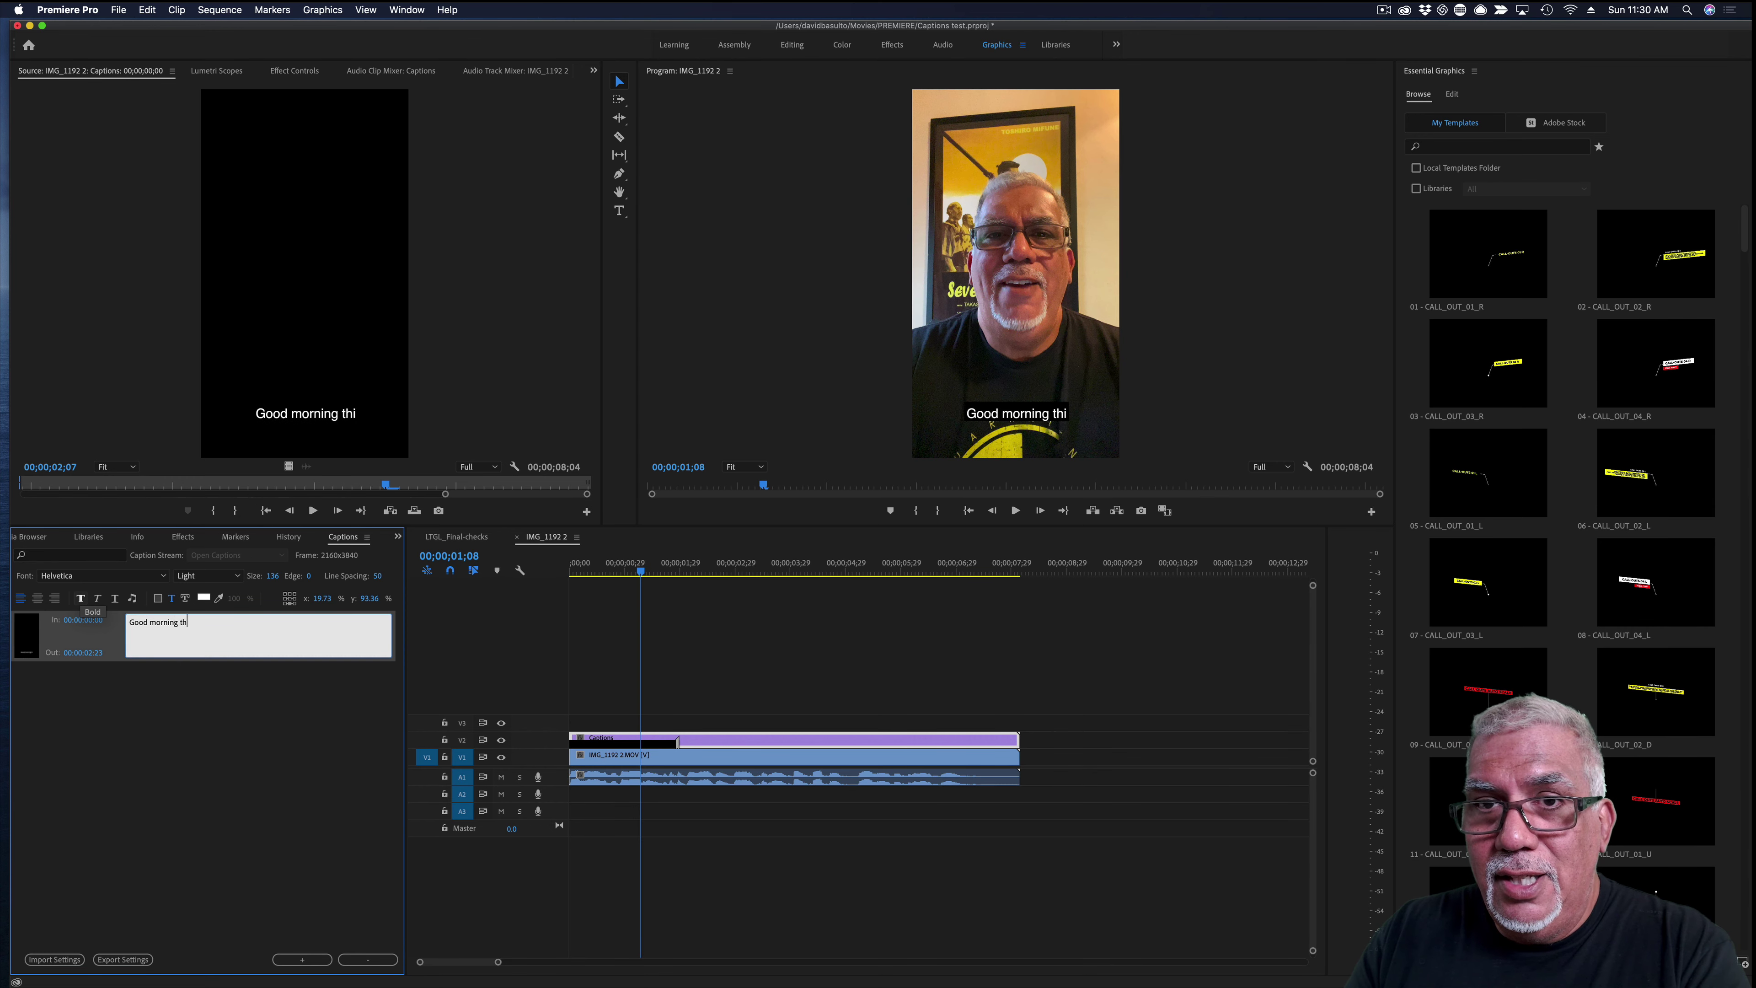
type("is is Dave")
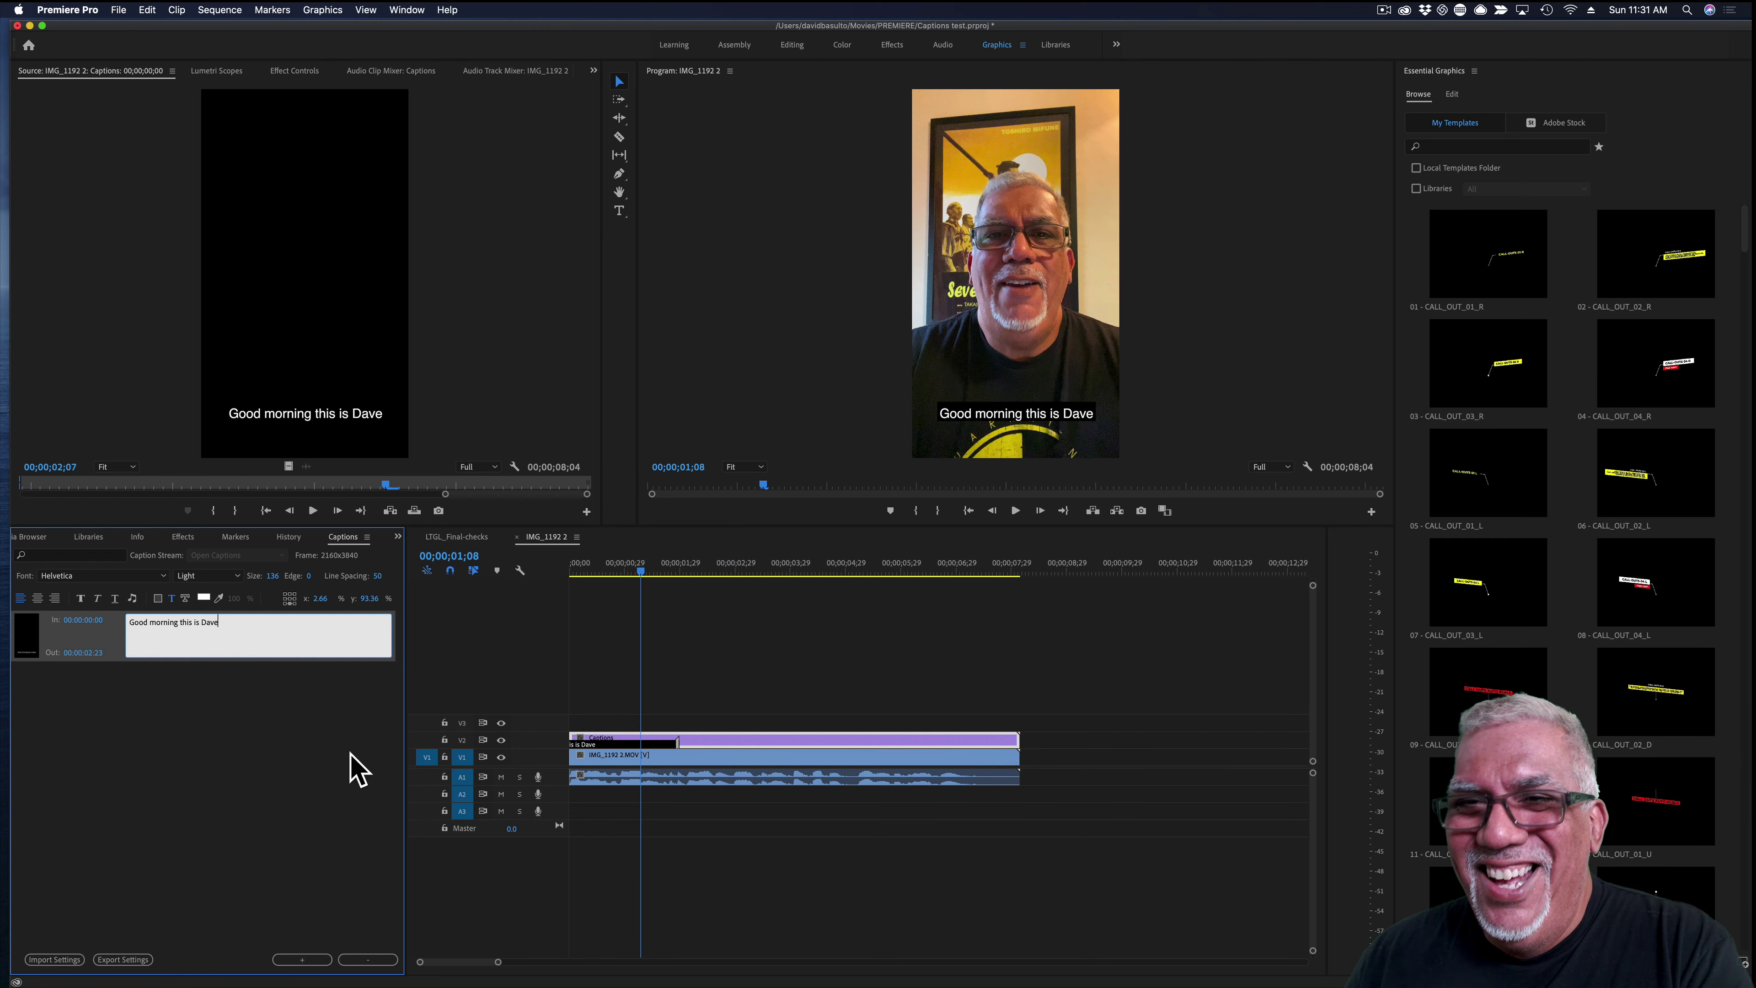
Step: Shorten the first caption to the end of its spoken phrase, at Out 00:00:02:07, and add an empty second caption after it
left_click(584, 573)
key("space")
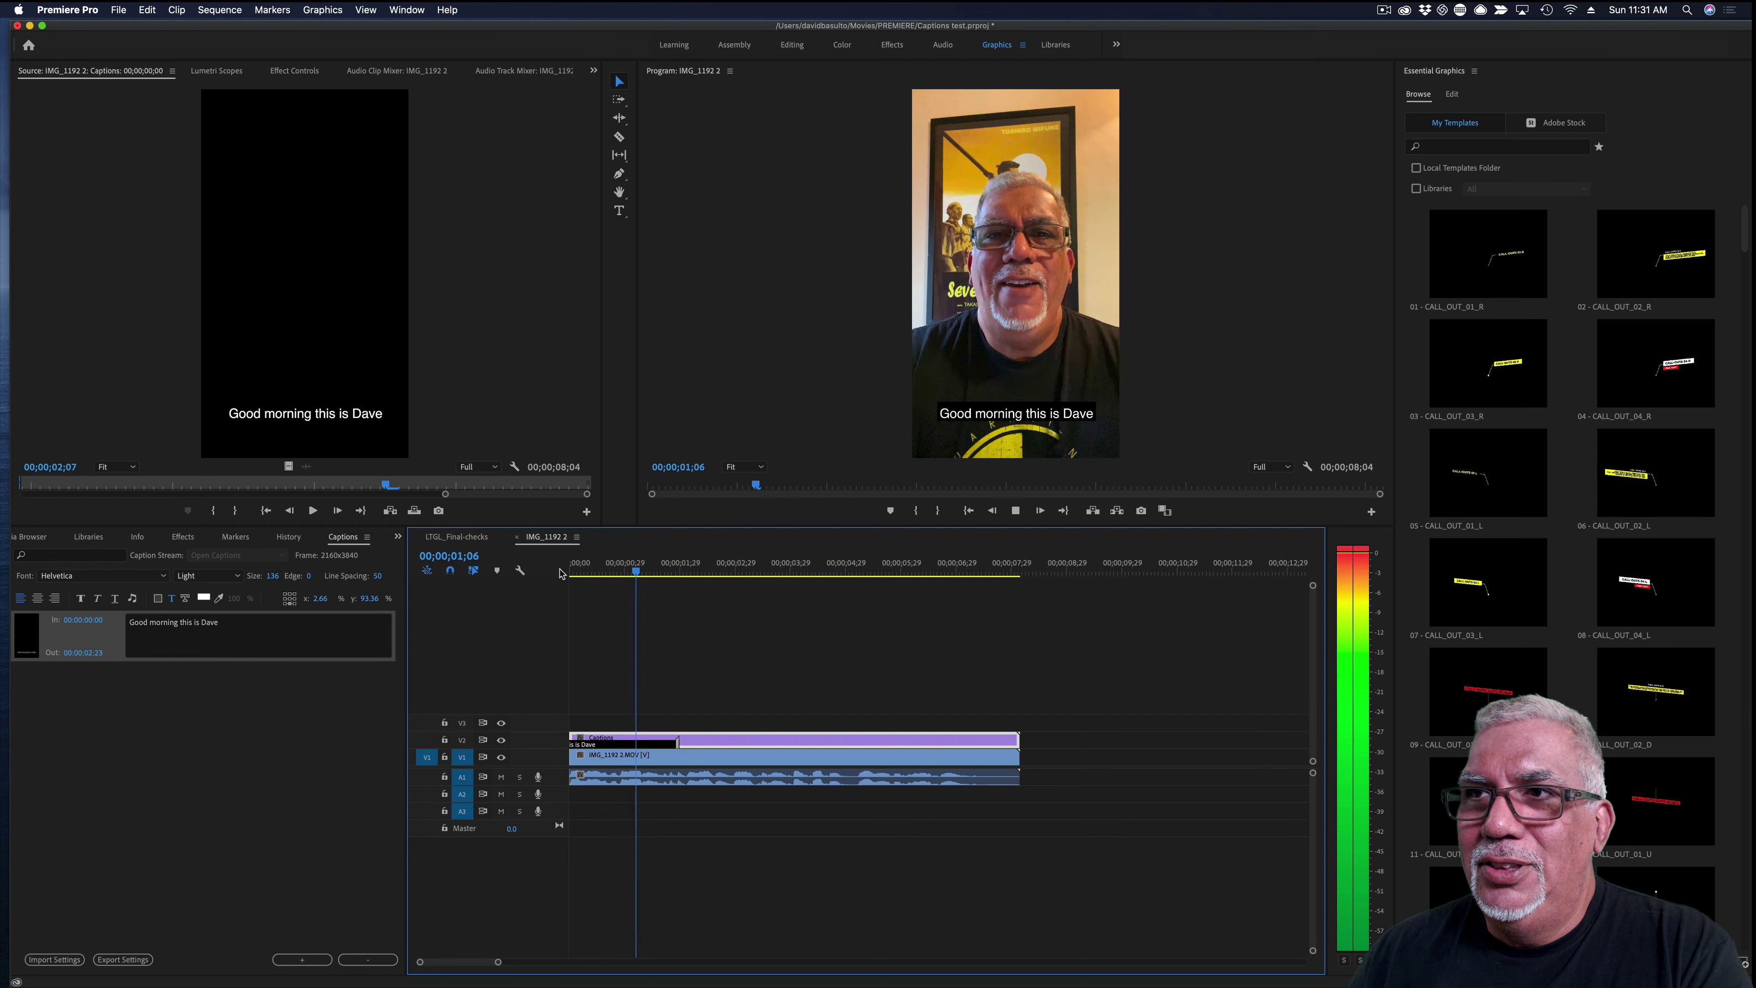
key("space")
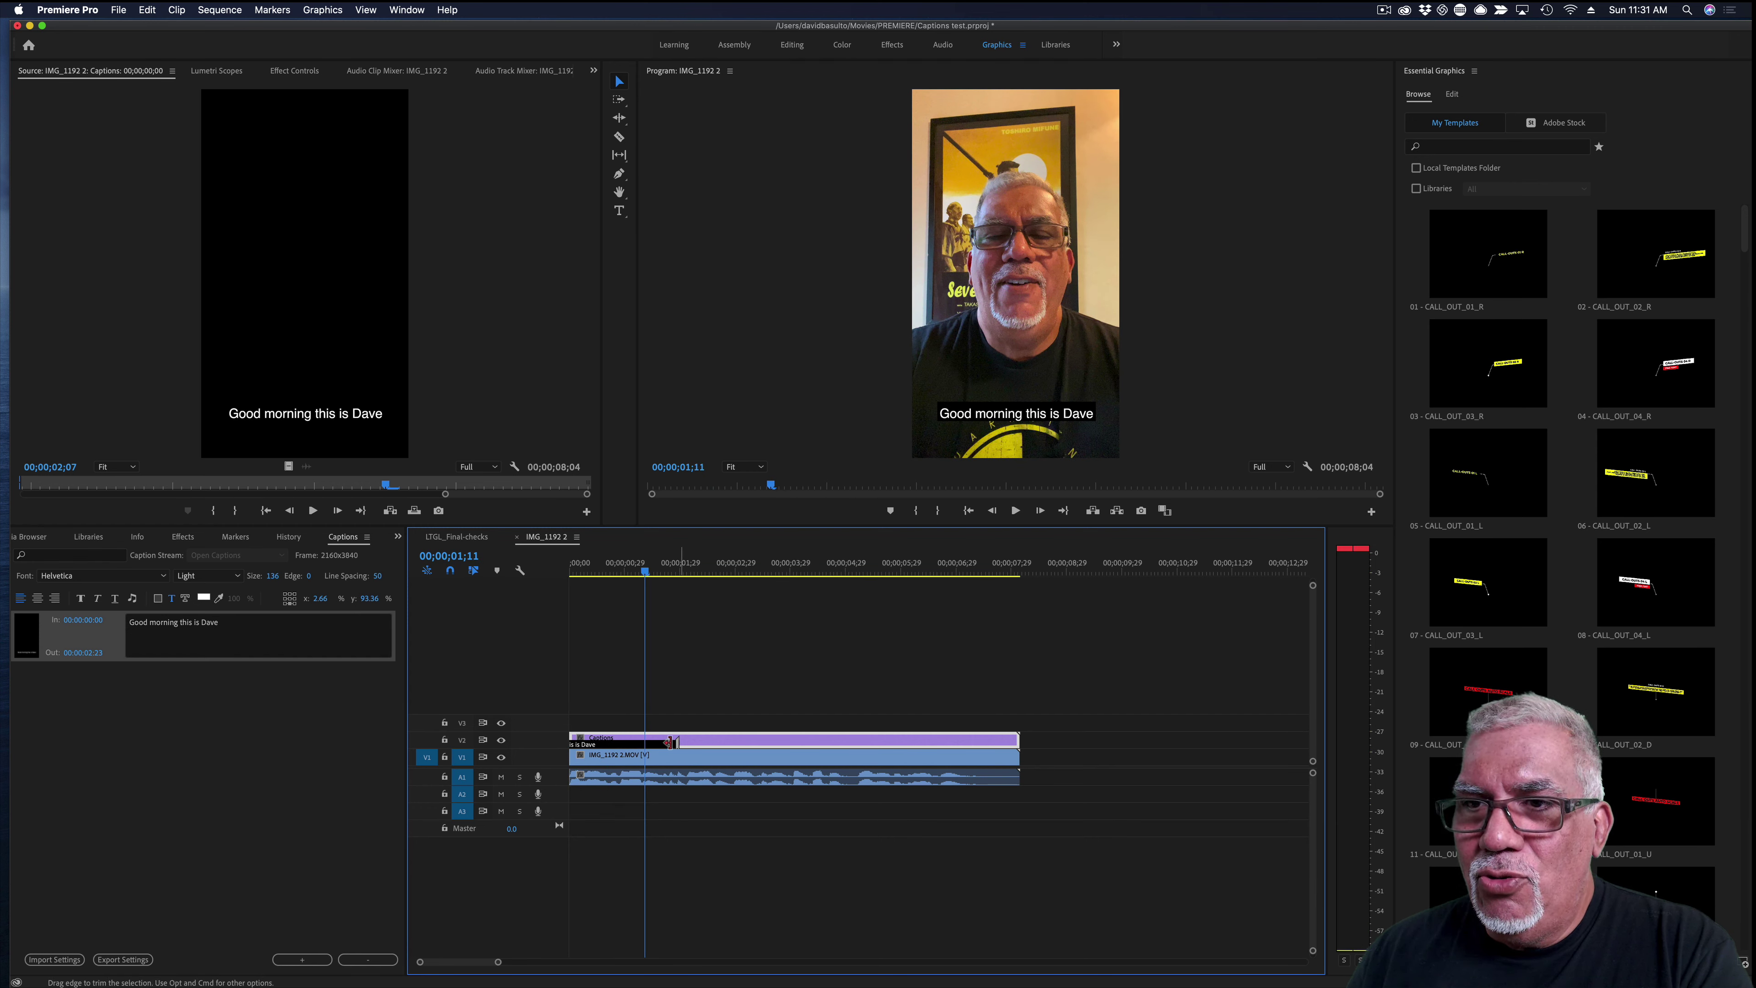
left_click_drag(669, 742, 641, 742)
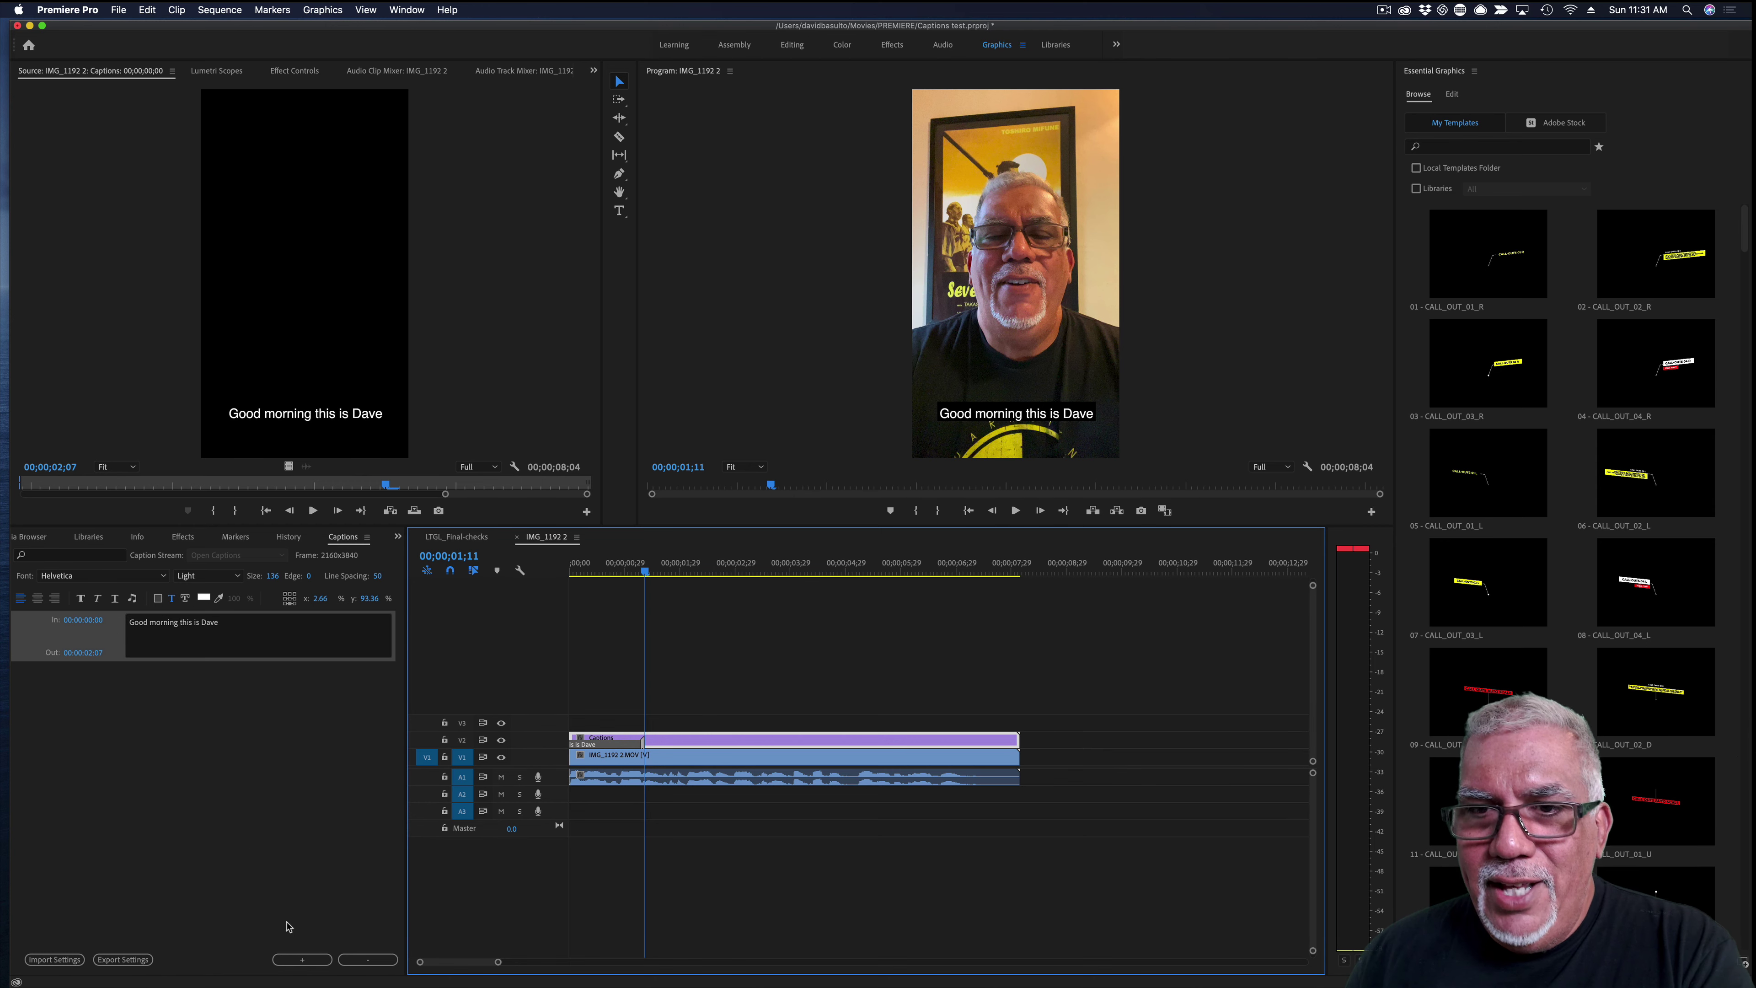
left_click(302, 961)
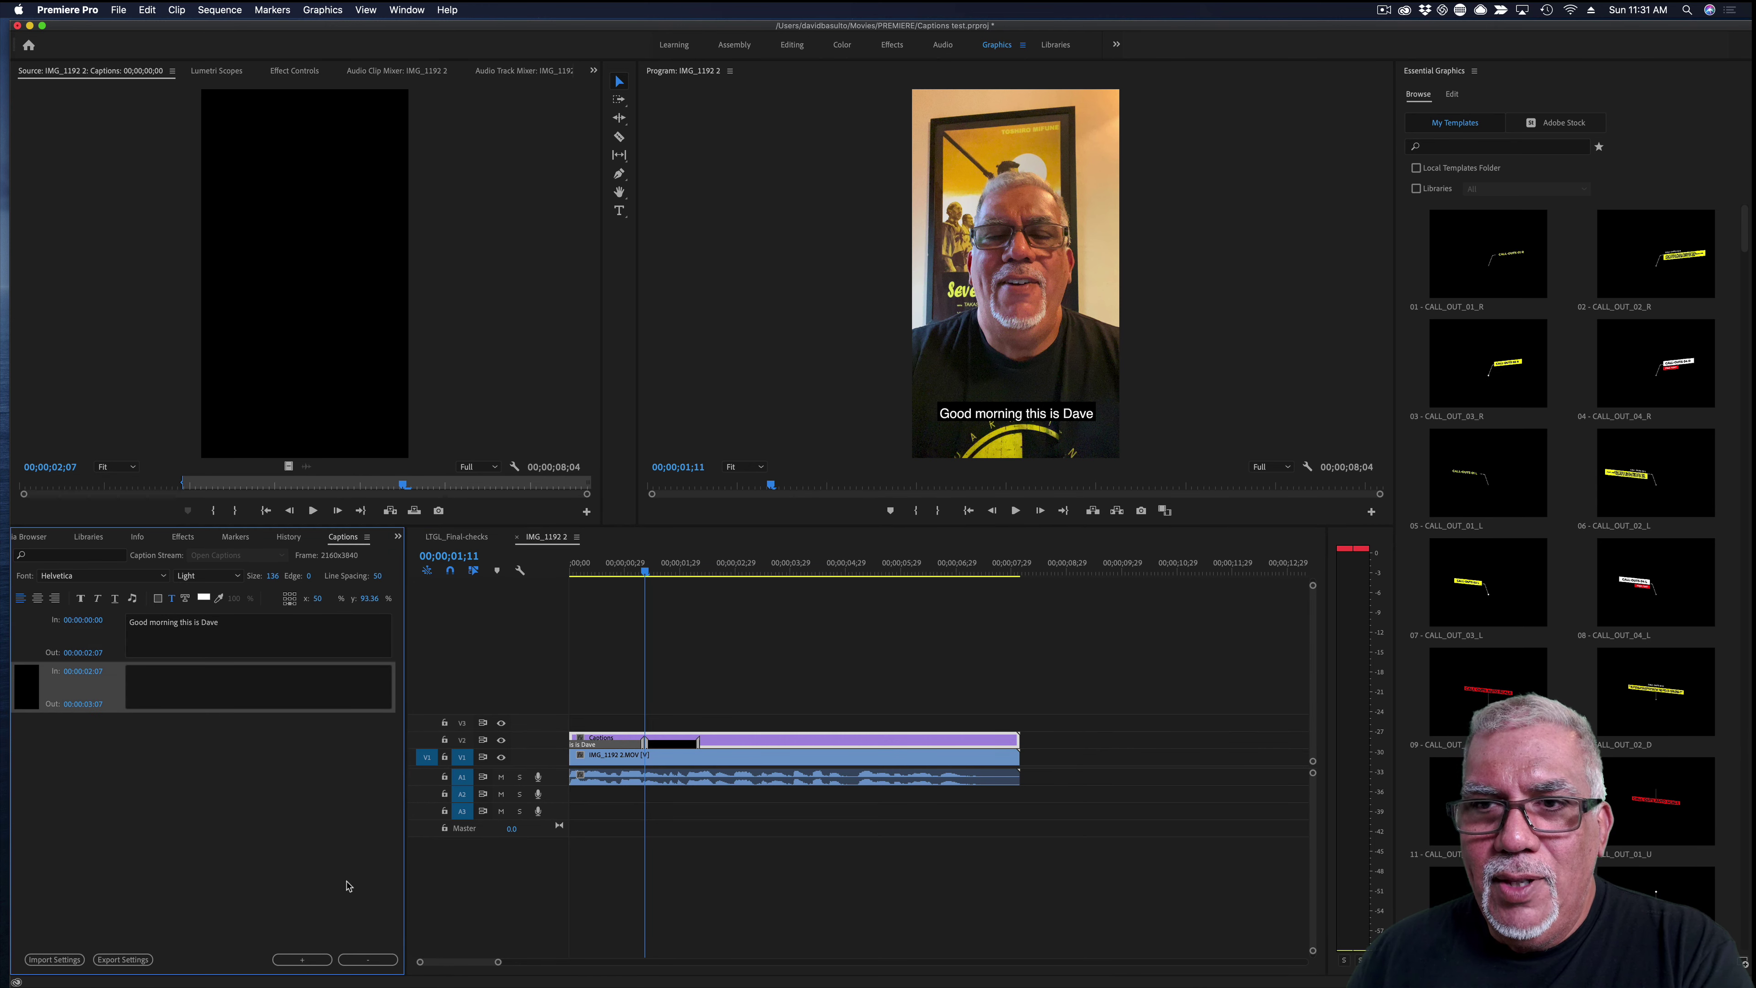
Step: Play the opening of the sequence to hear the second spoken phrase and enter "and this is just a demo" in the second caption
left_click(567, 574)
key("space")
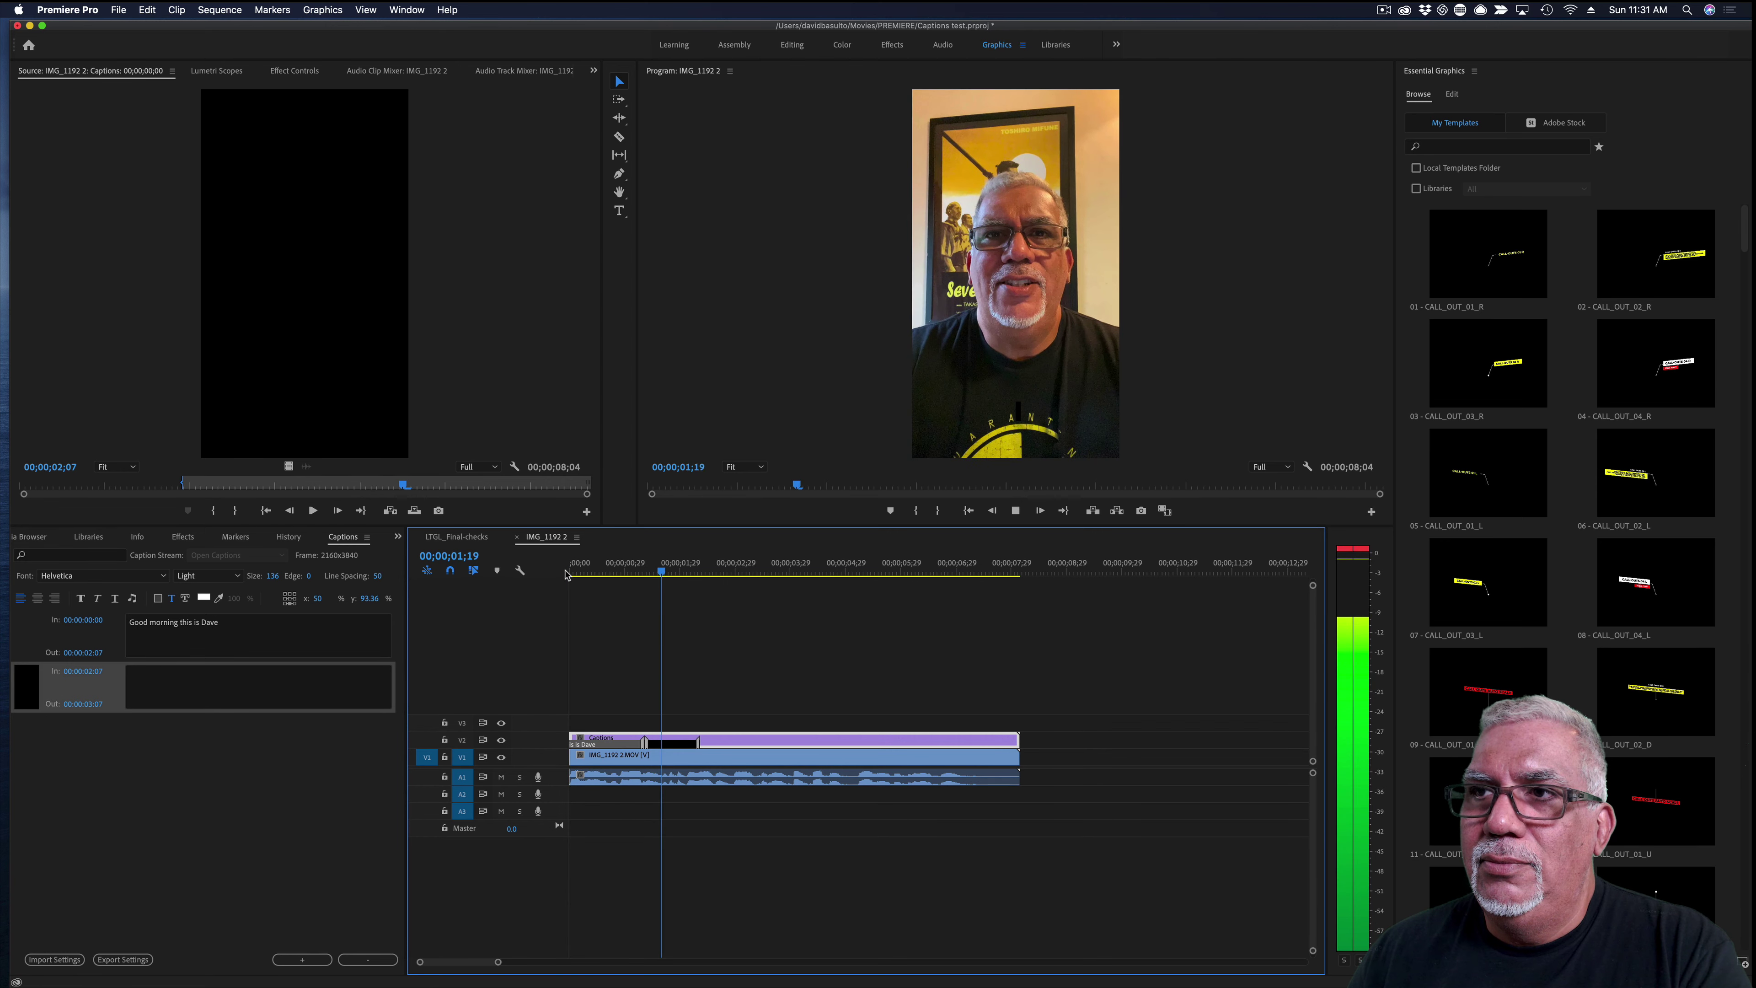
key("space")
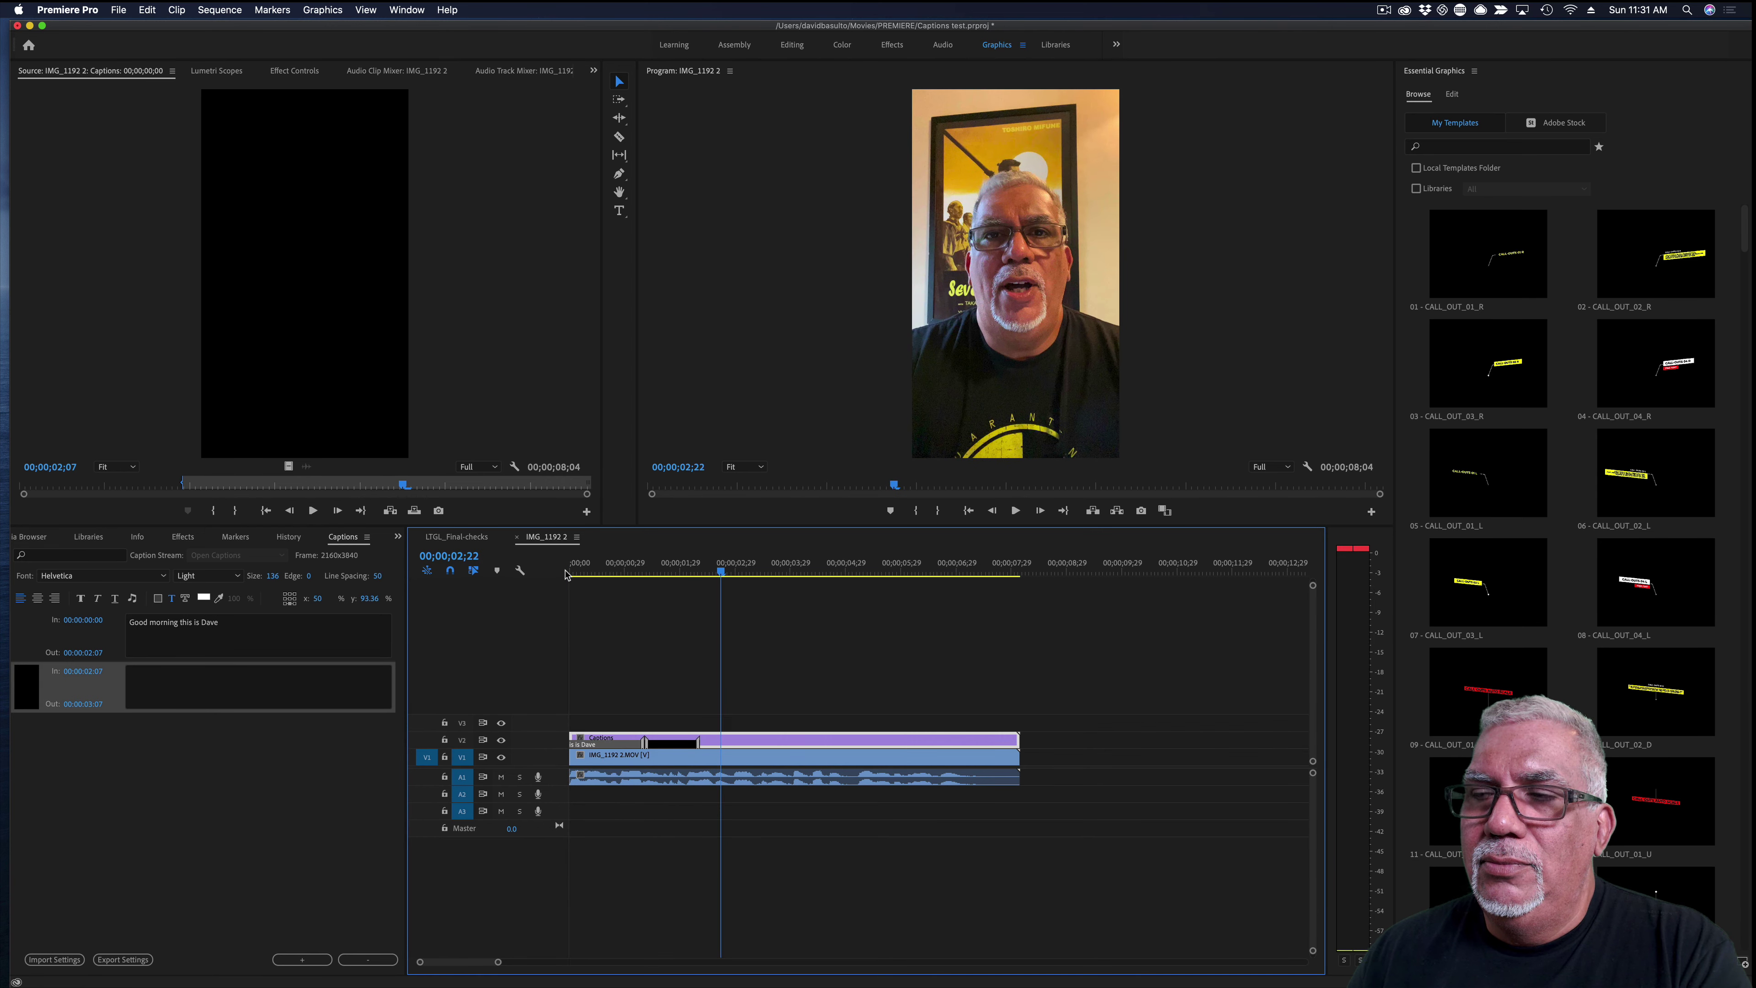
key("space")
key("space")
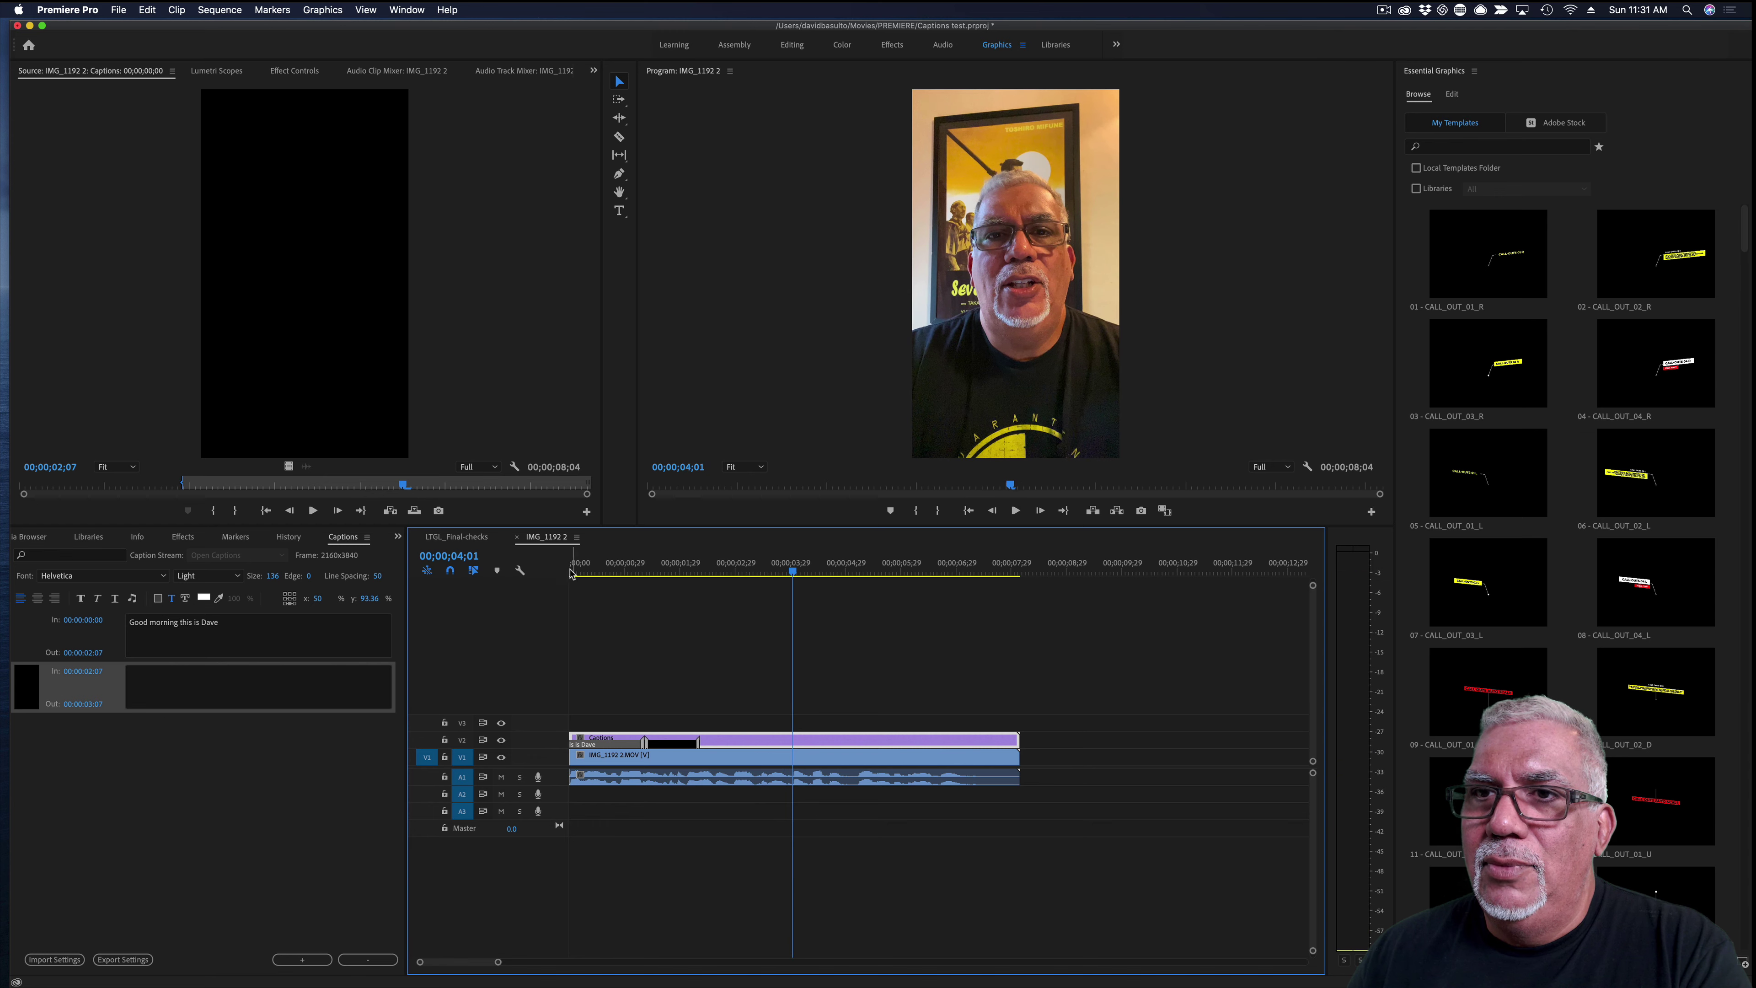
left_click(580, 568)
key("space")
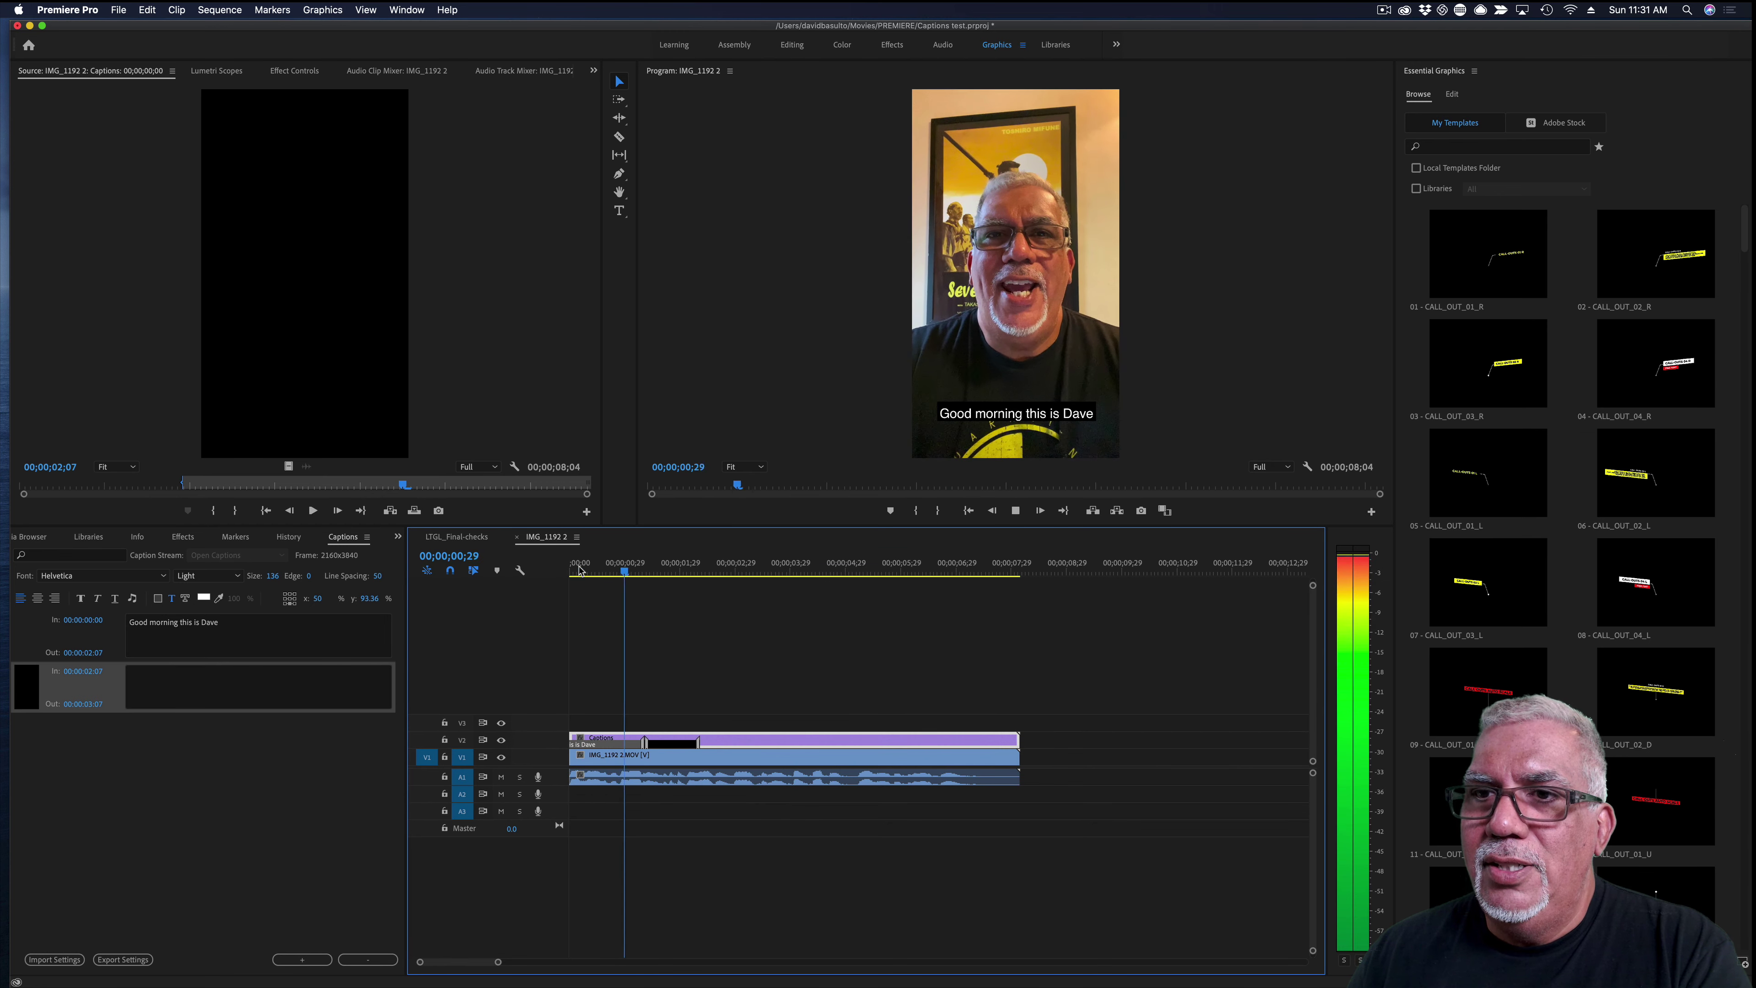
key("space")
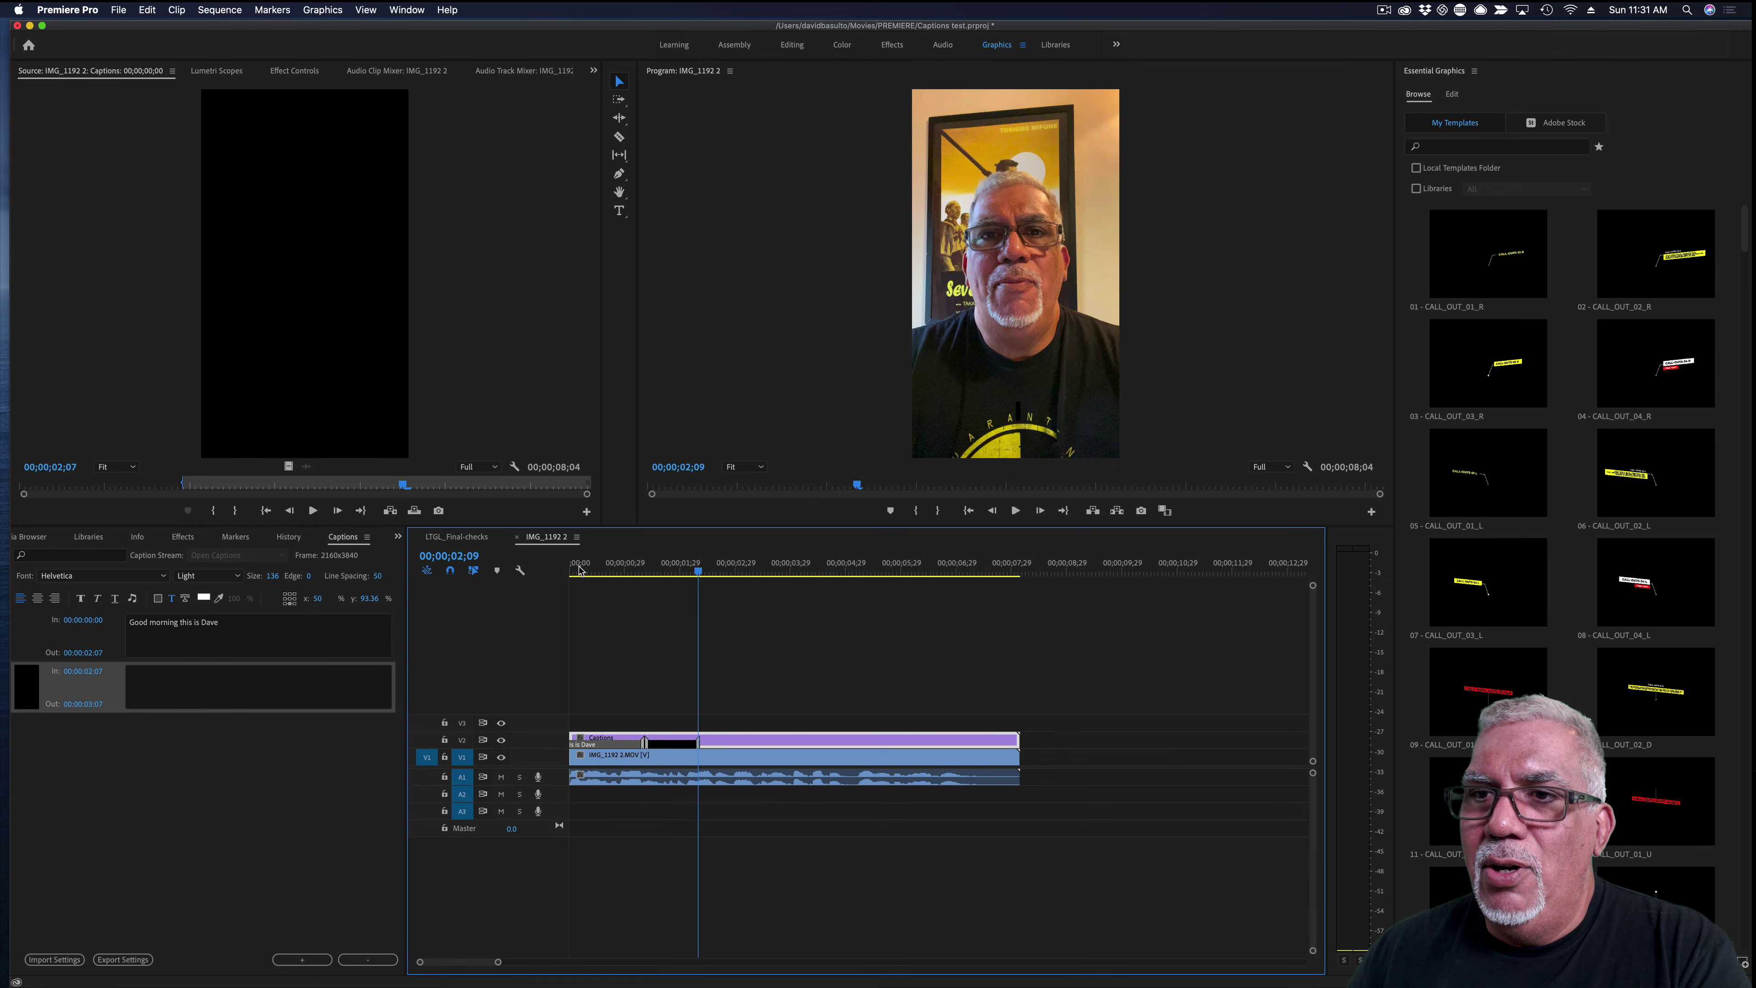
left_click(252, 689)
type("abnd")
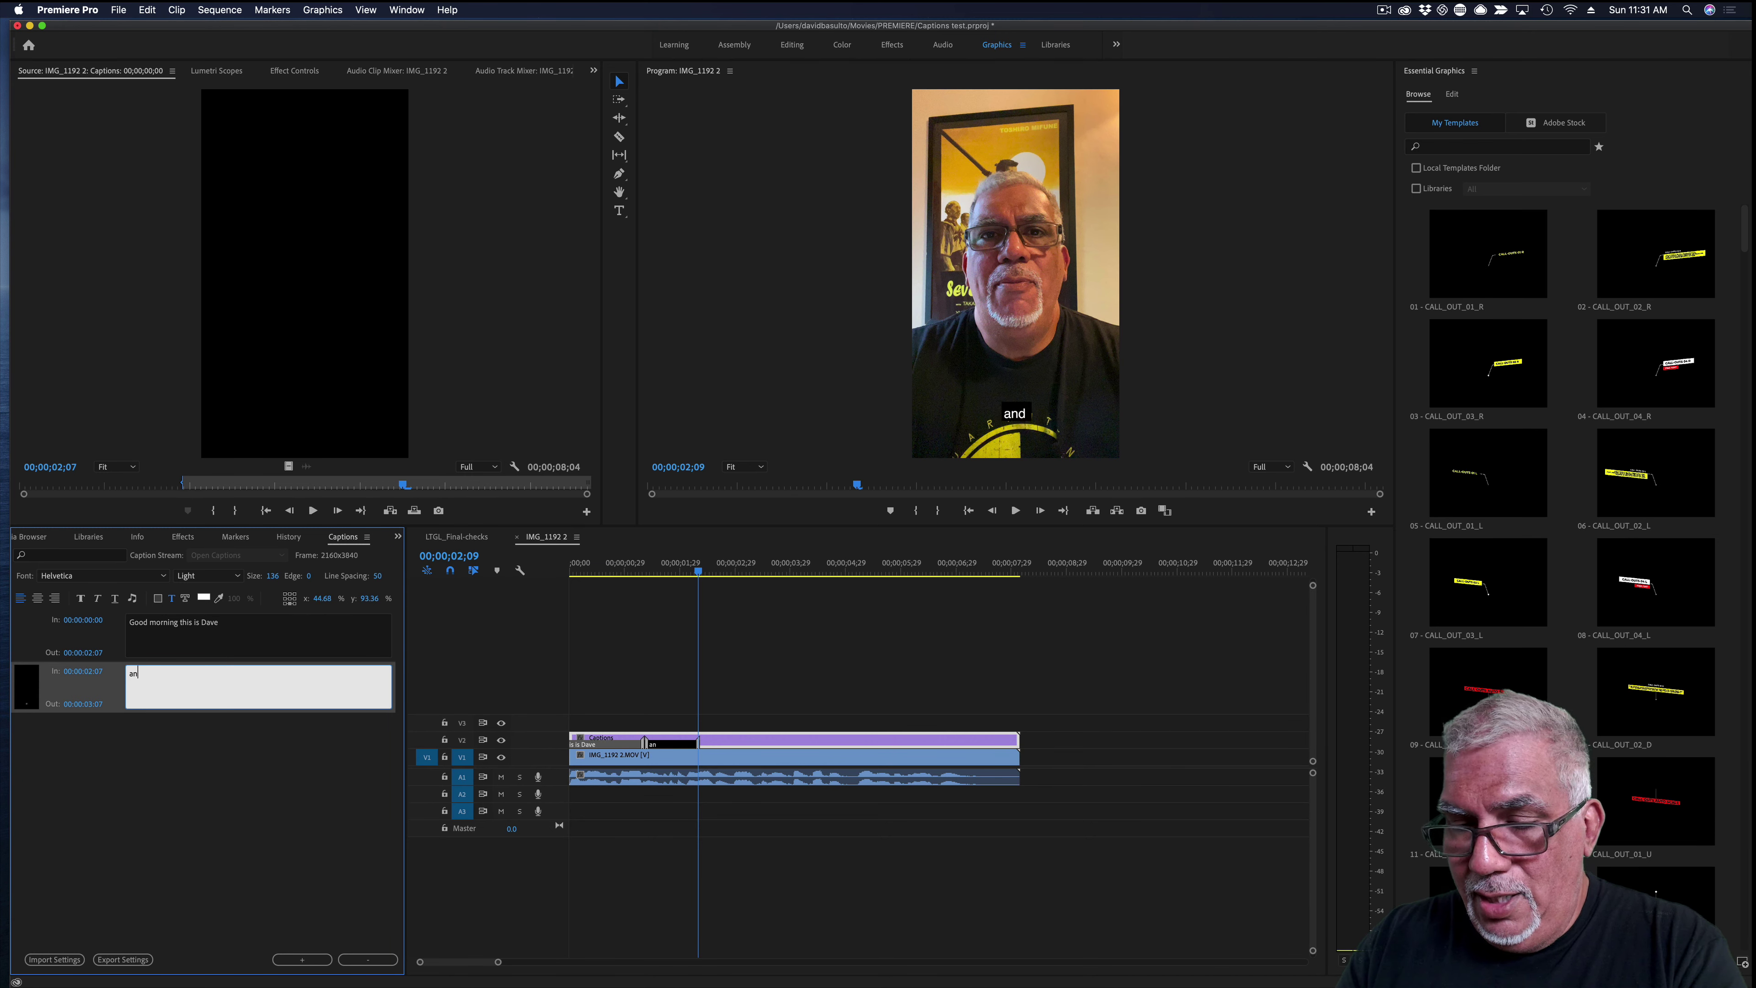
type(" this is just a demo")
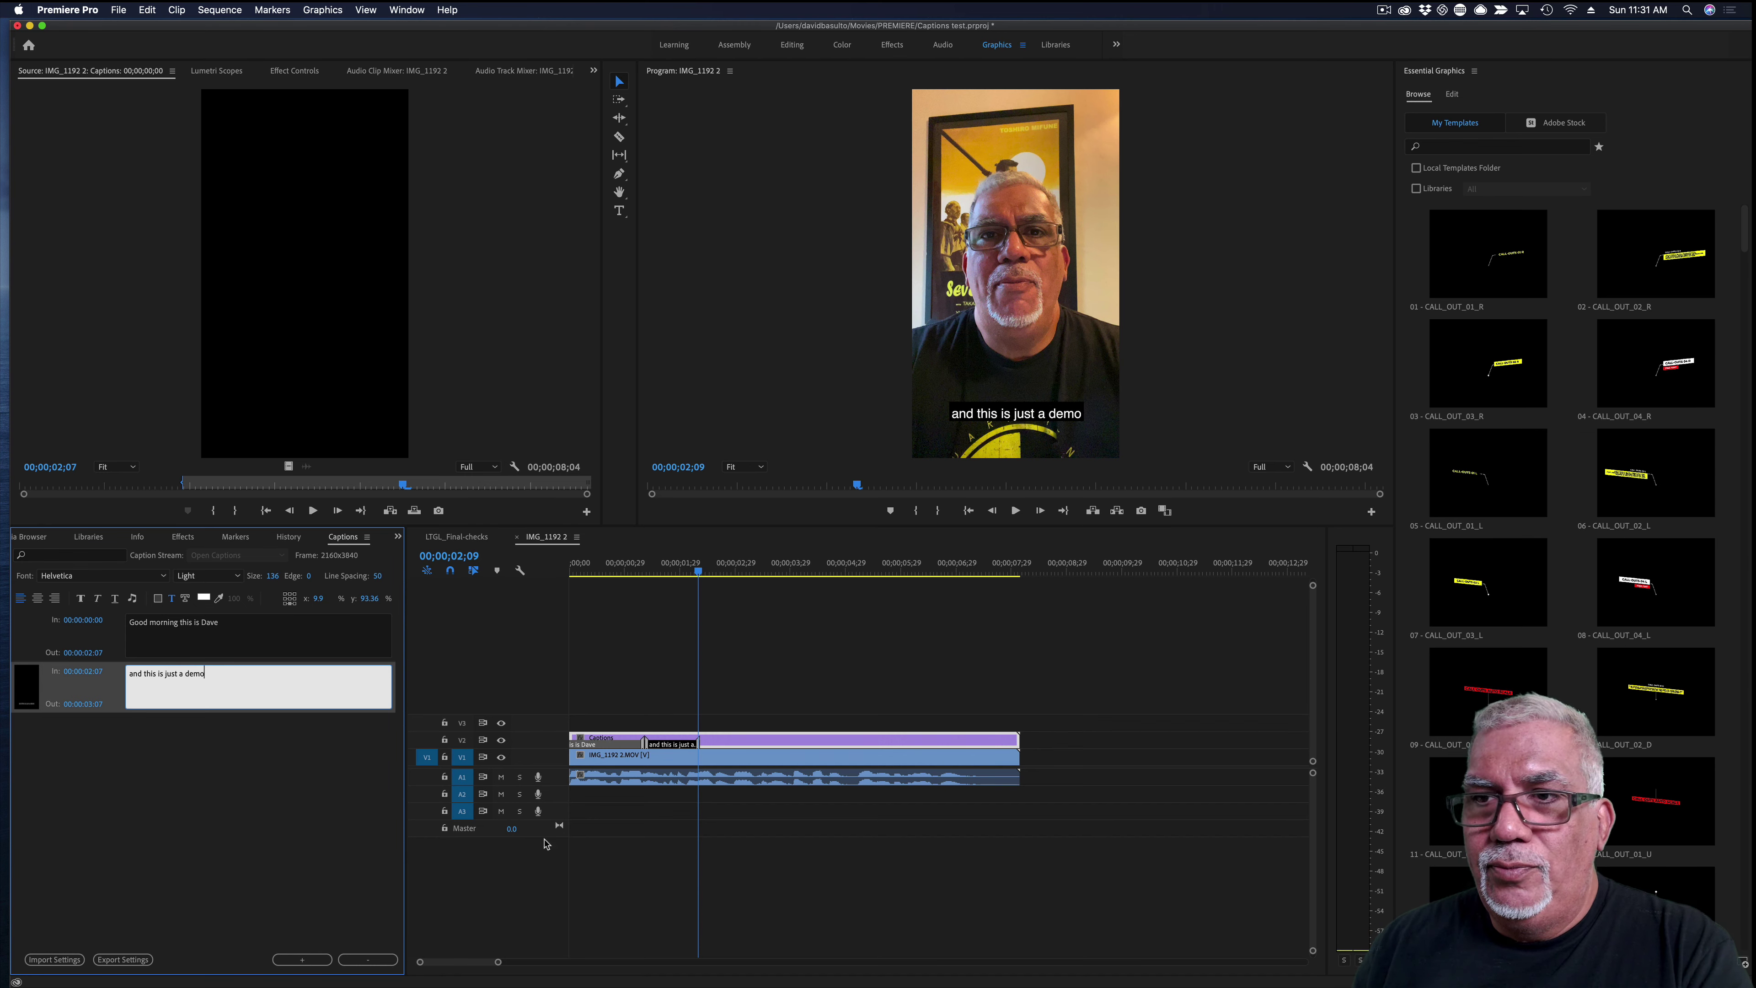
Step: Play the opening to check the second caption's timing and add an empty third caption after it
left_click(591, 569)
key("space")
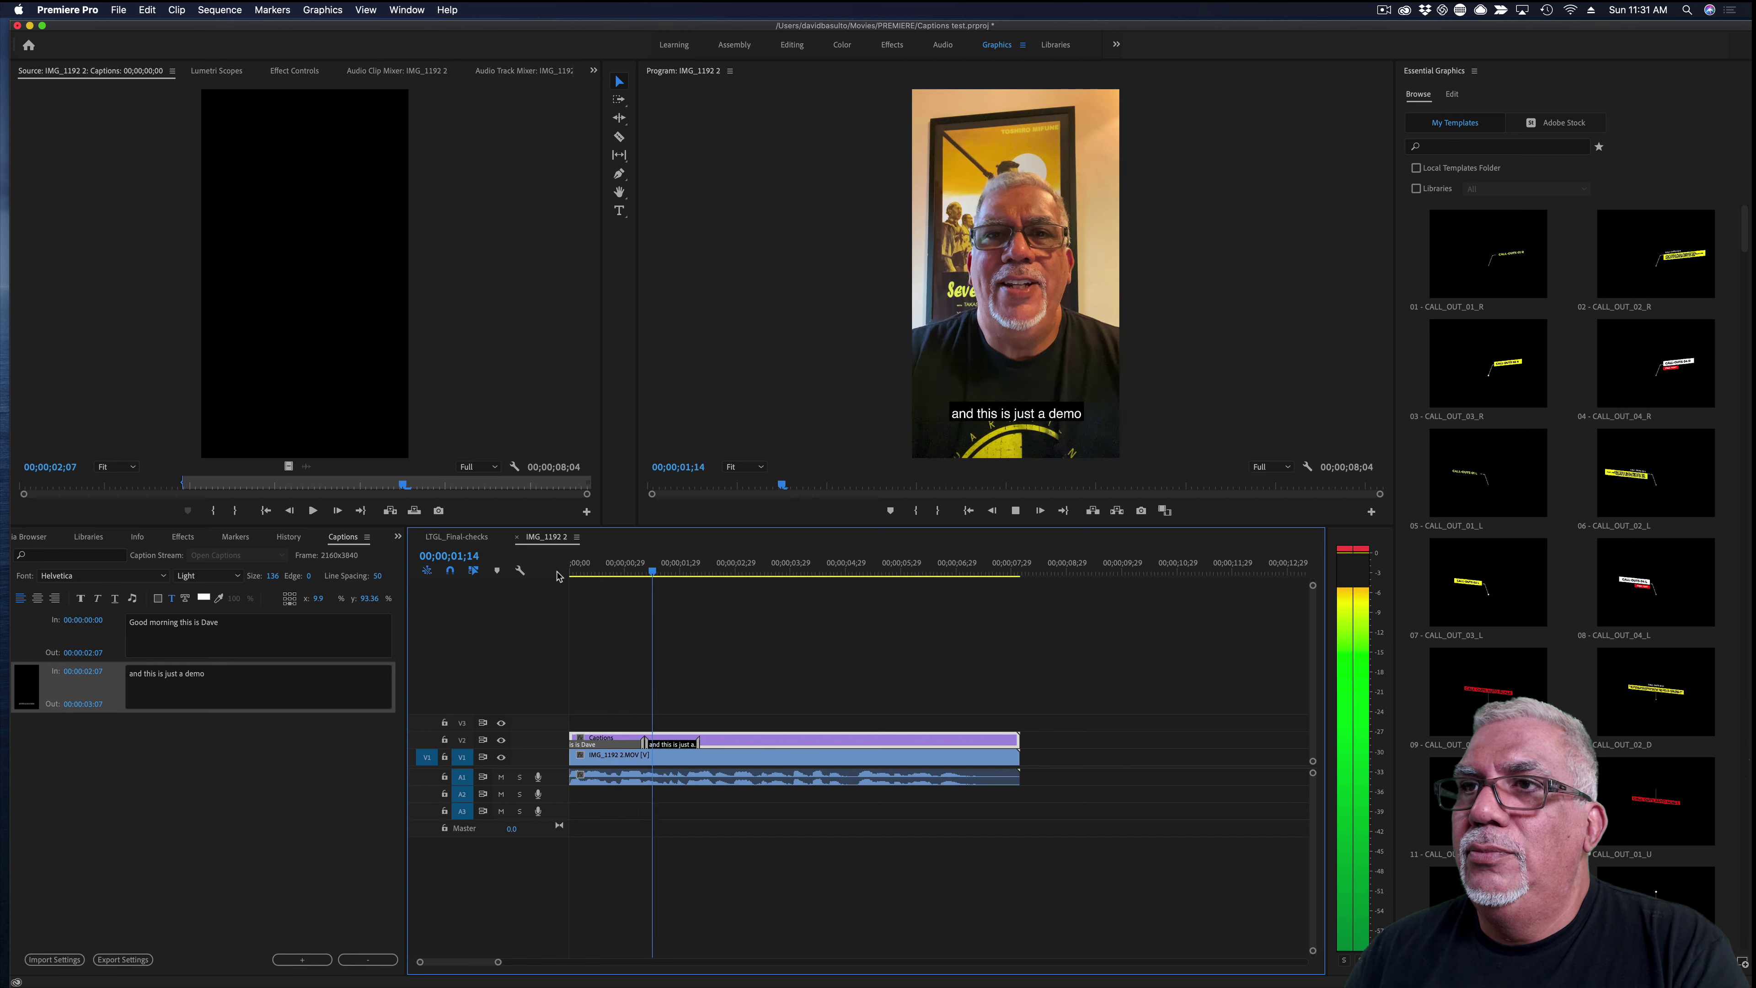
key("space")
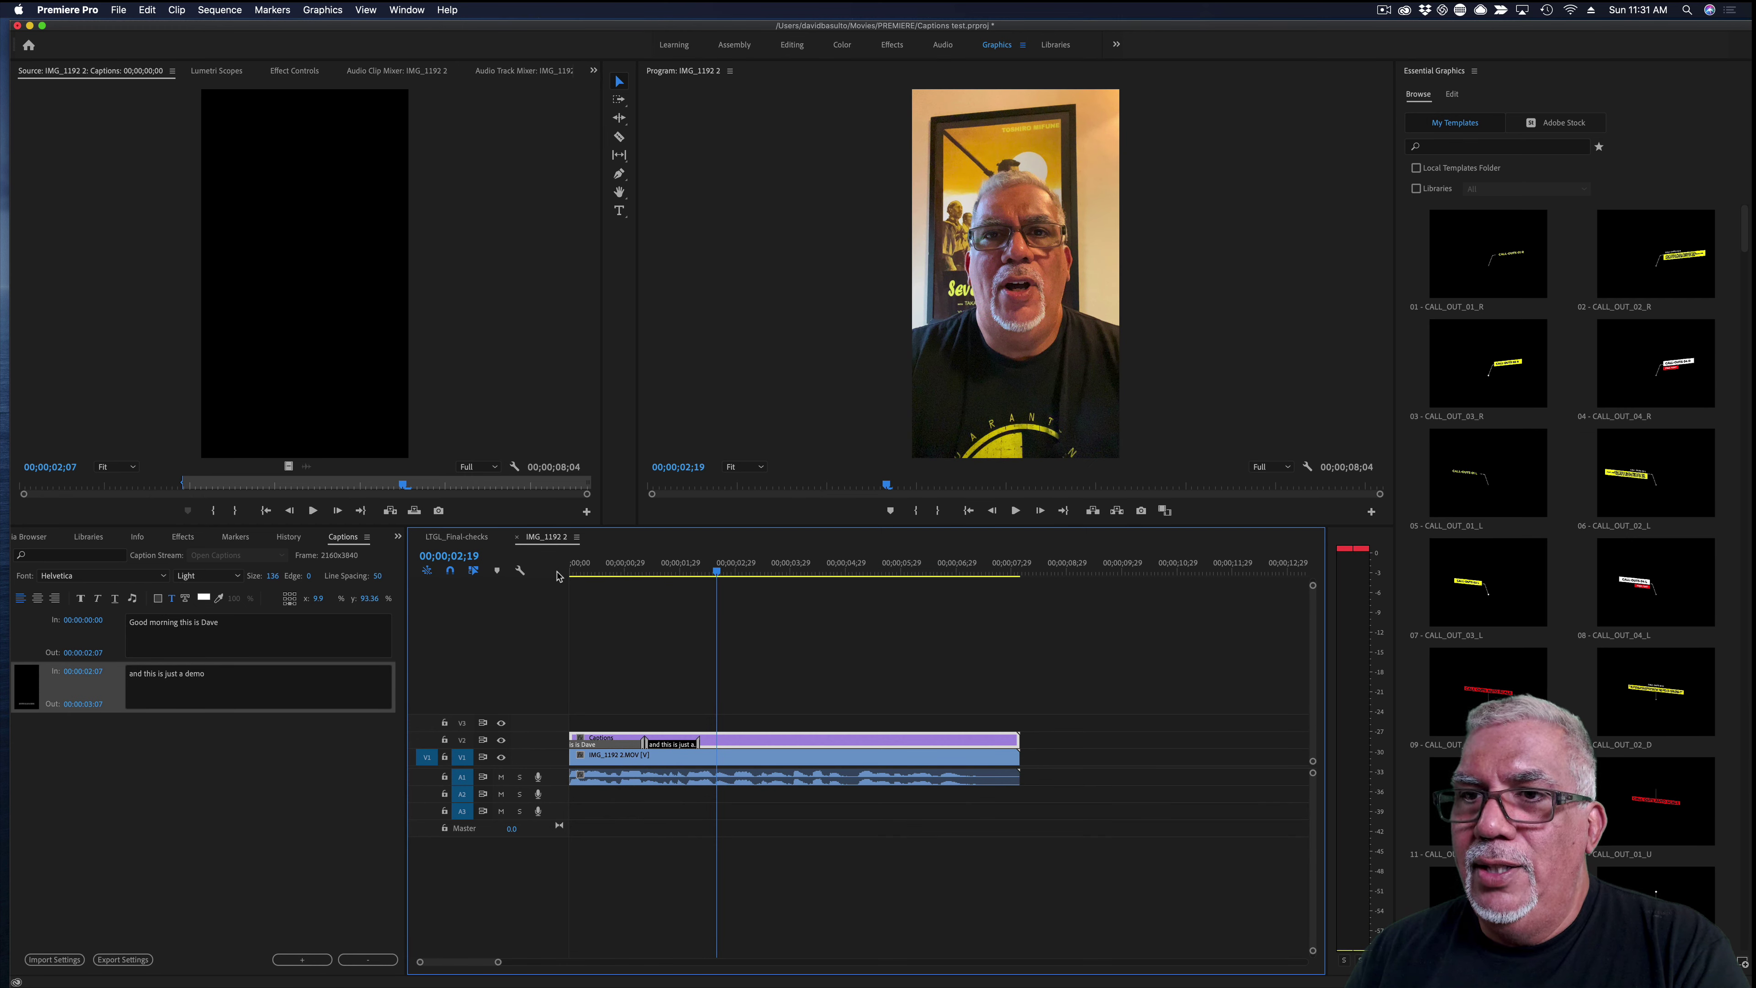
left_click(302, 958)
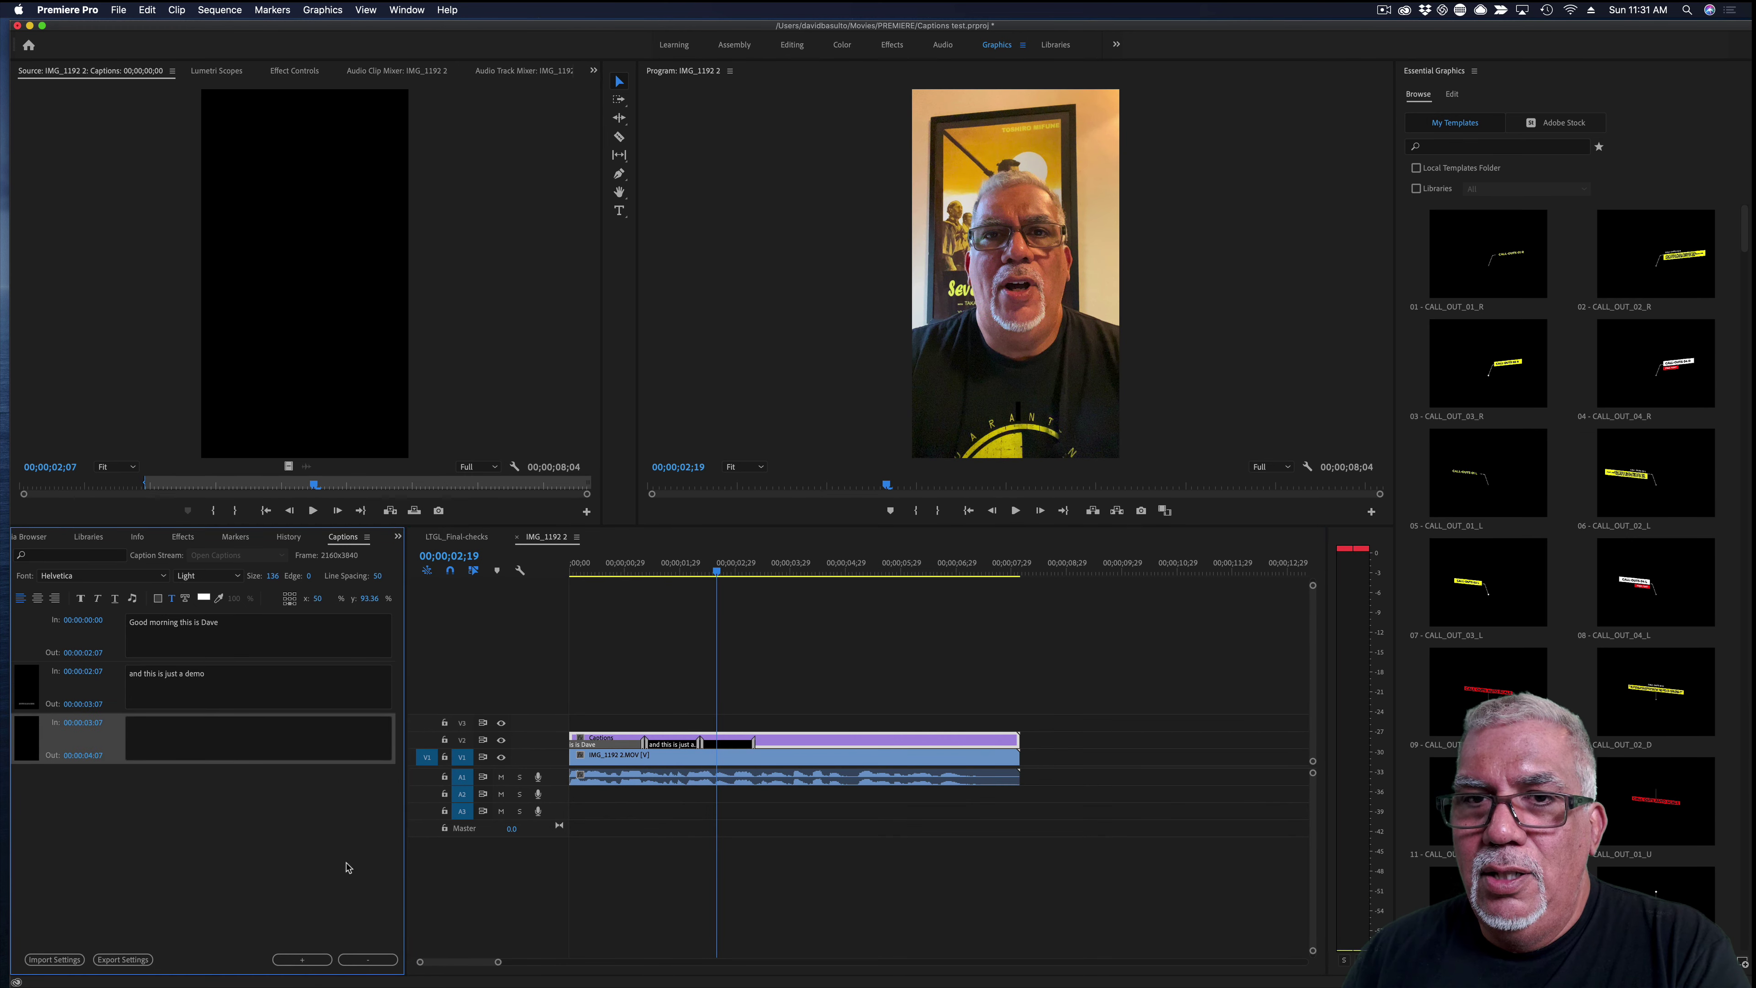
Step: Play the next spoken phrase and enter "on how to add close captions" in the third caption
key("space")
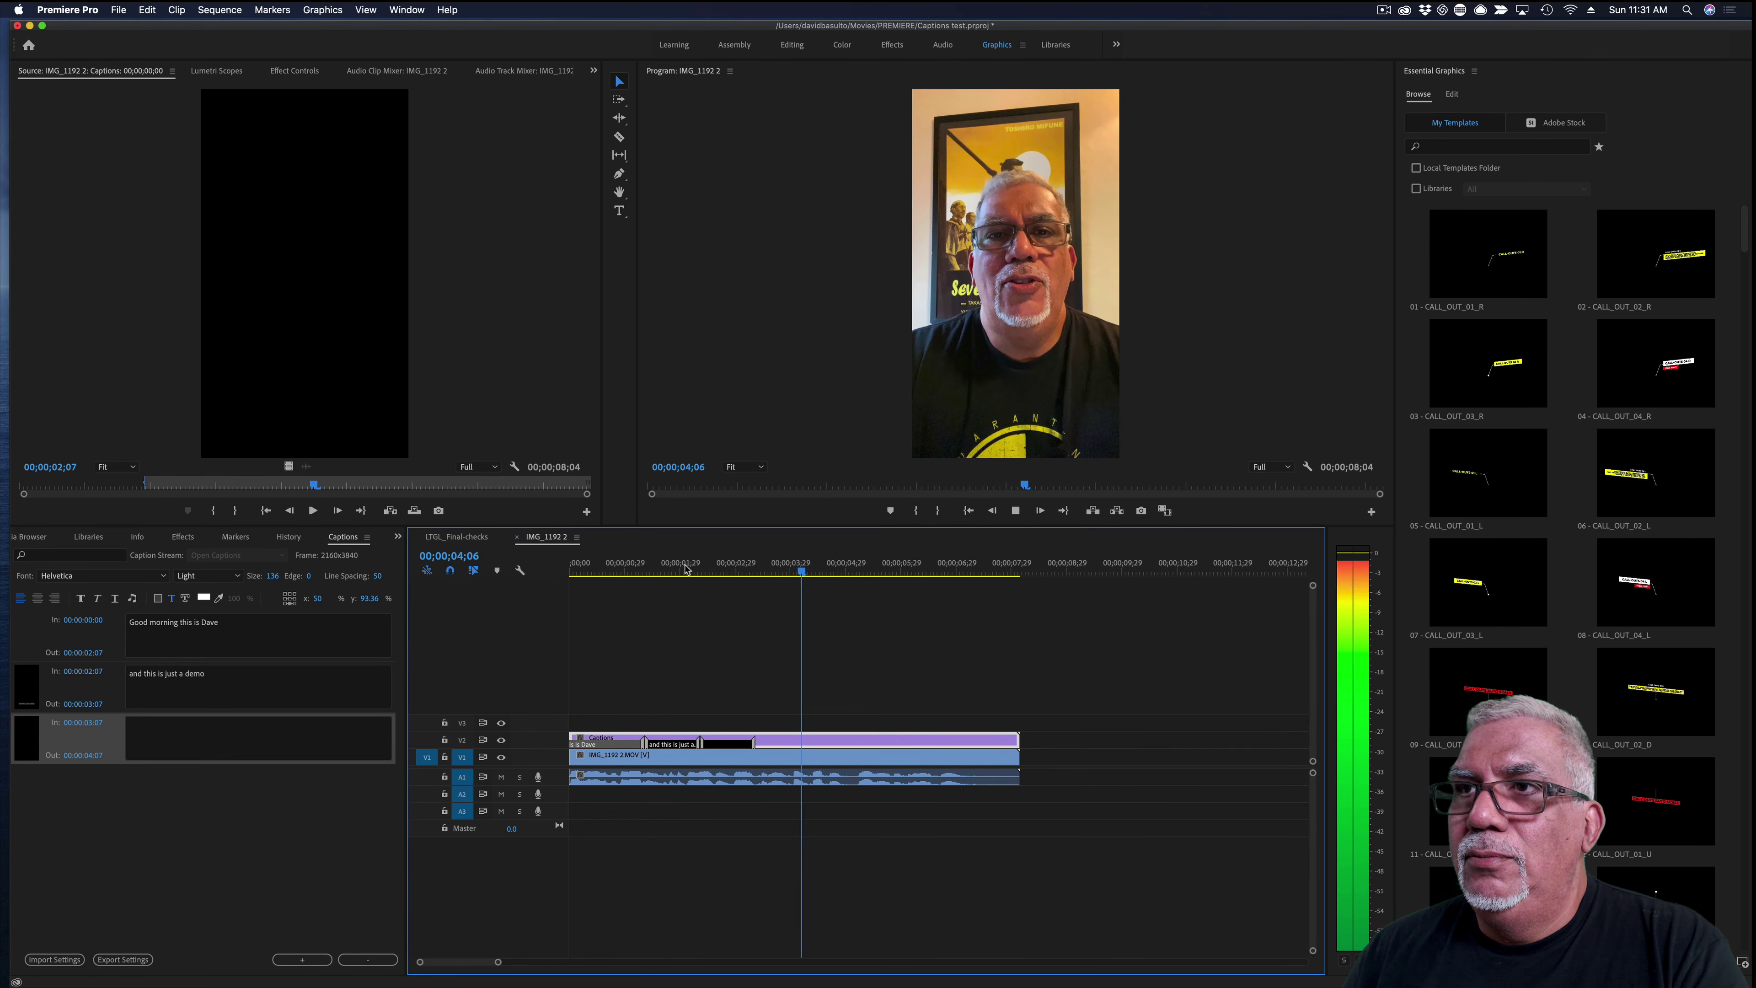
key("space")
left_click(276, 729)
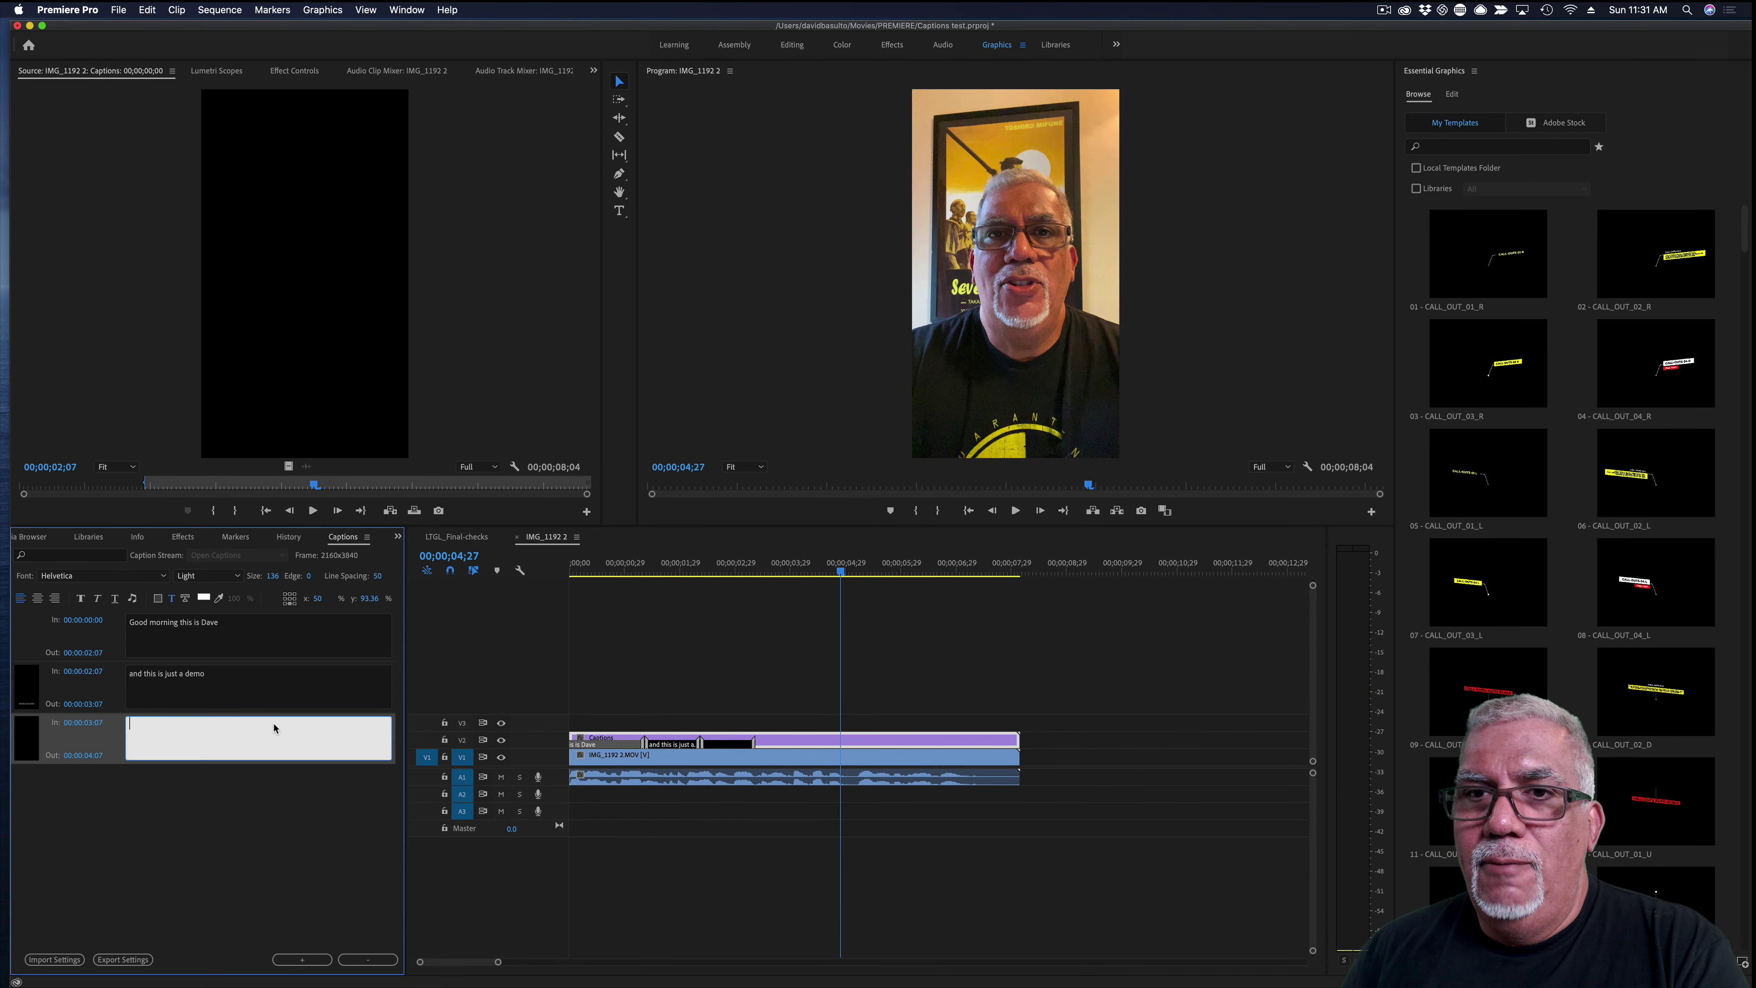
type("on j")
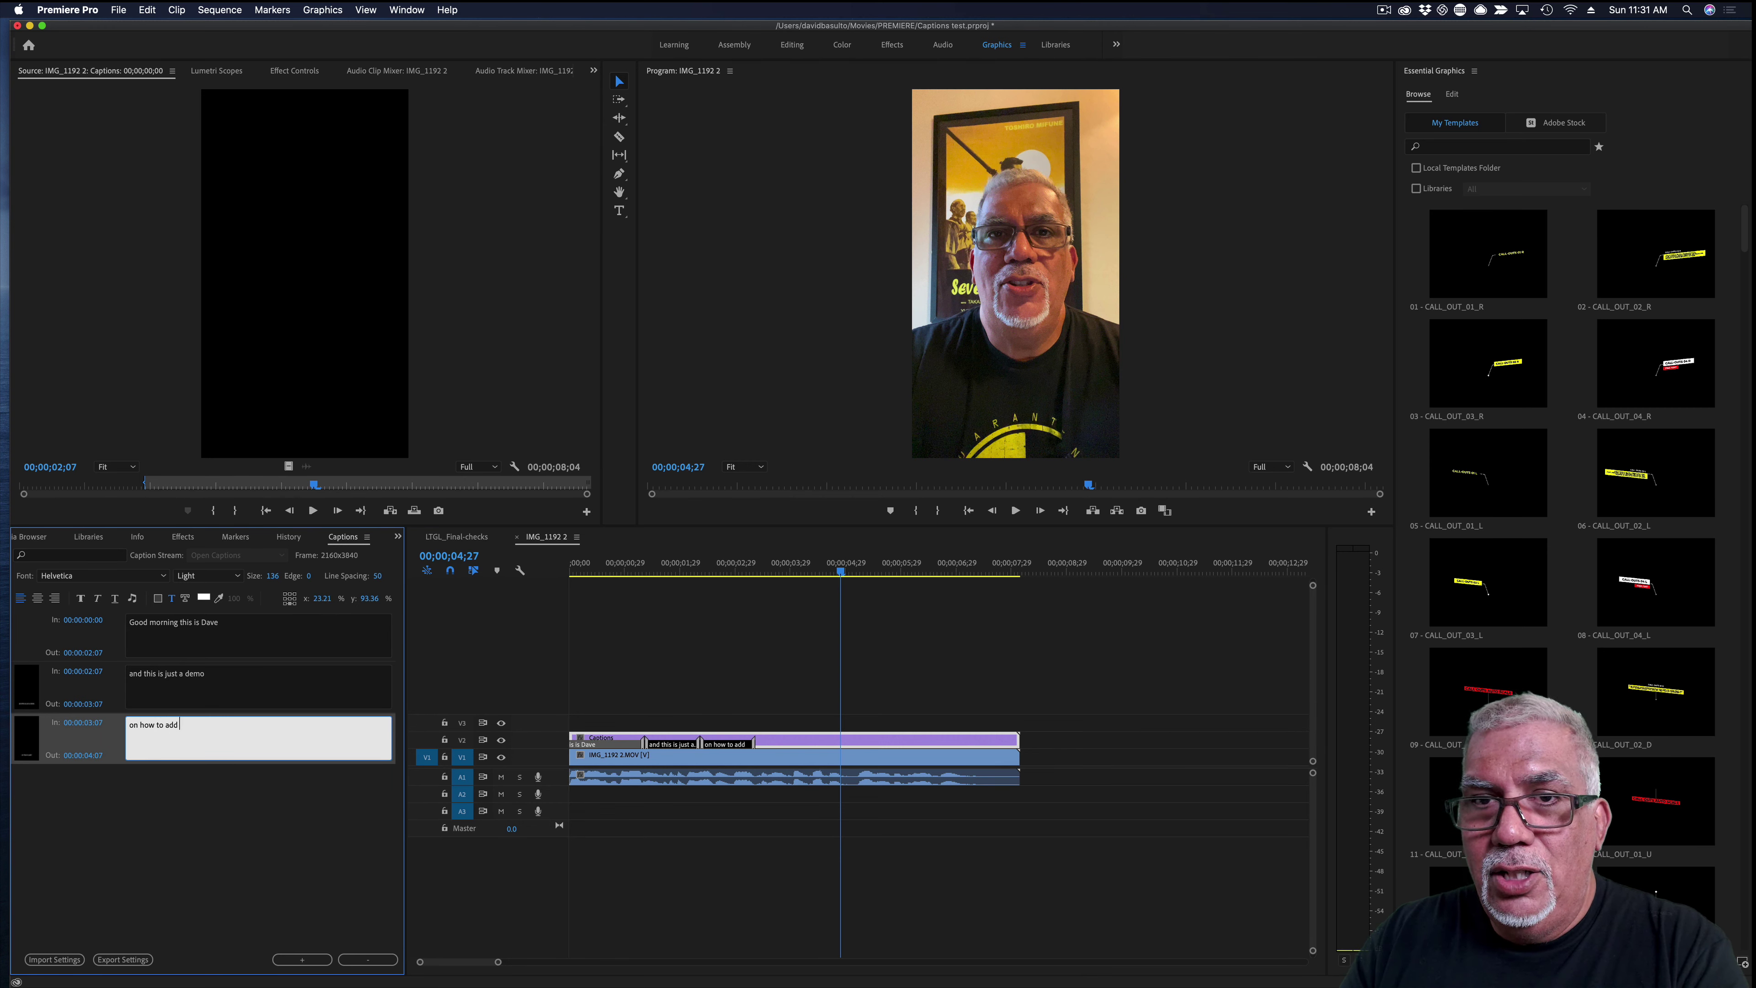
type("ow to add close cap")
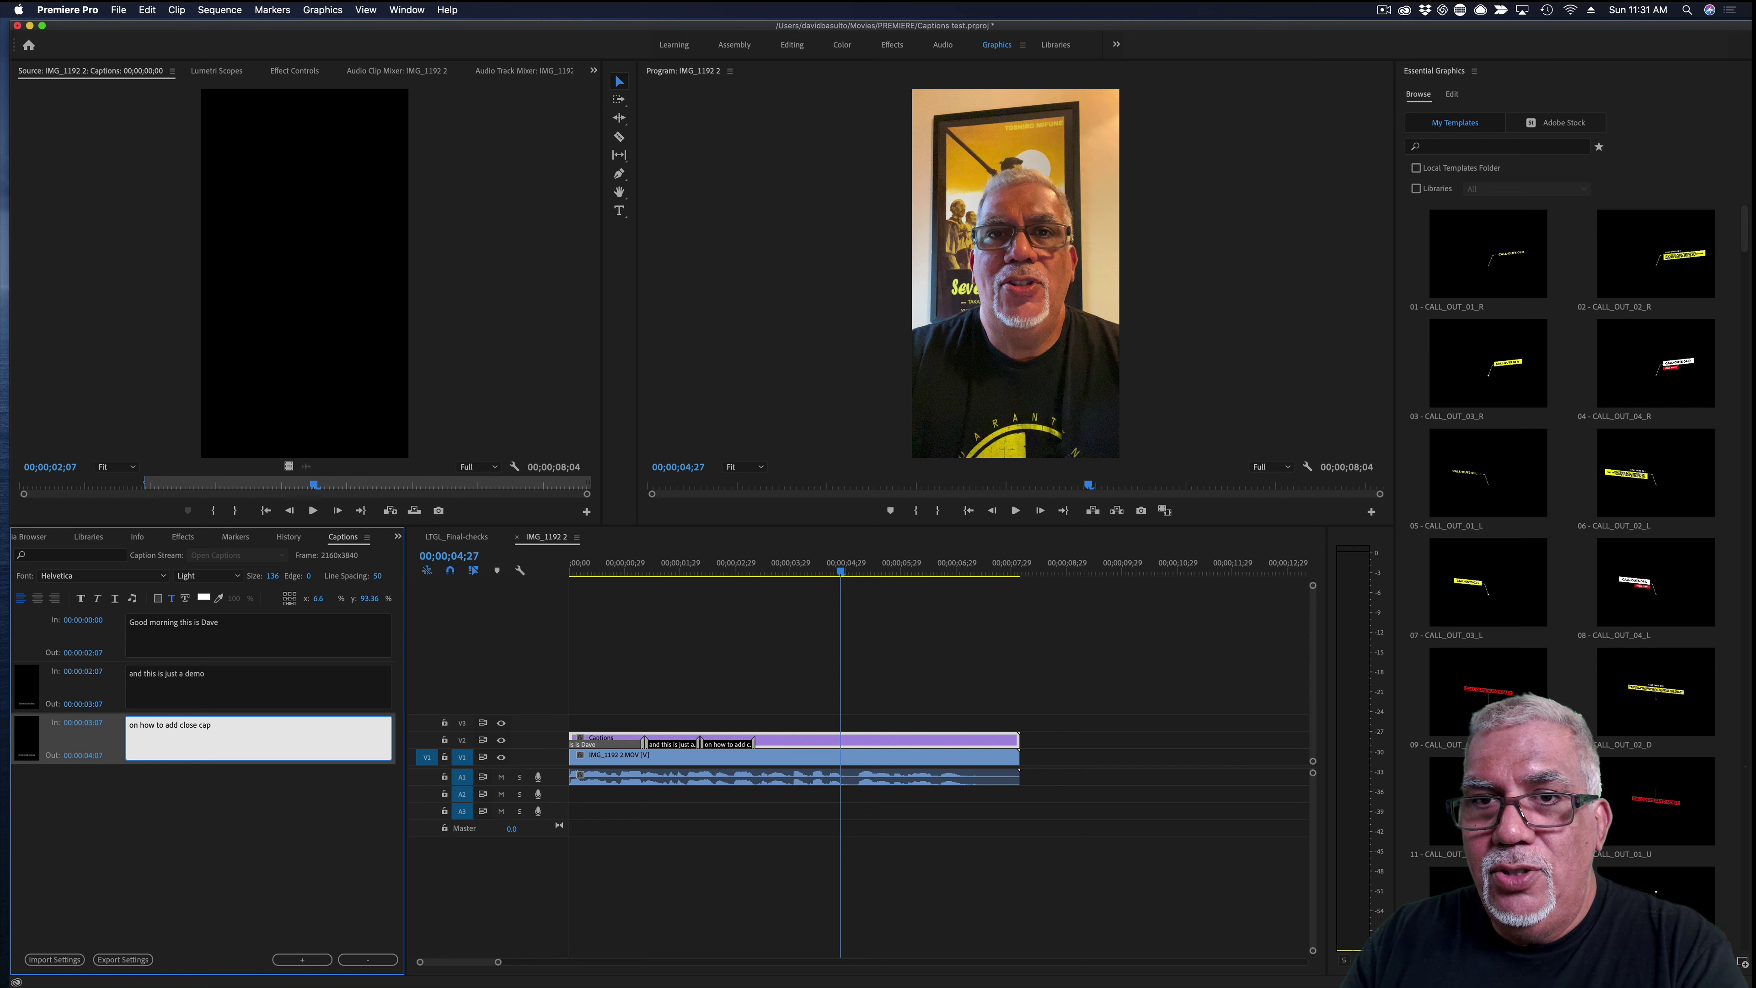
type("tions")
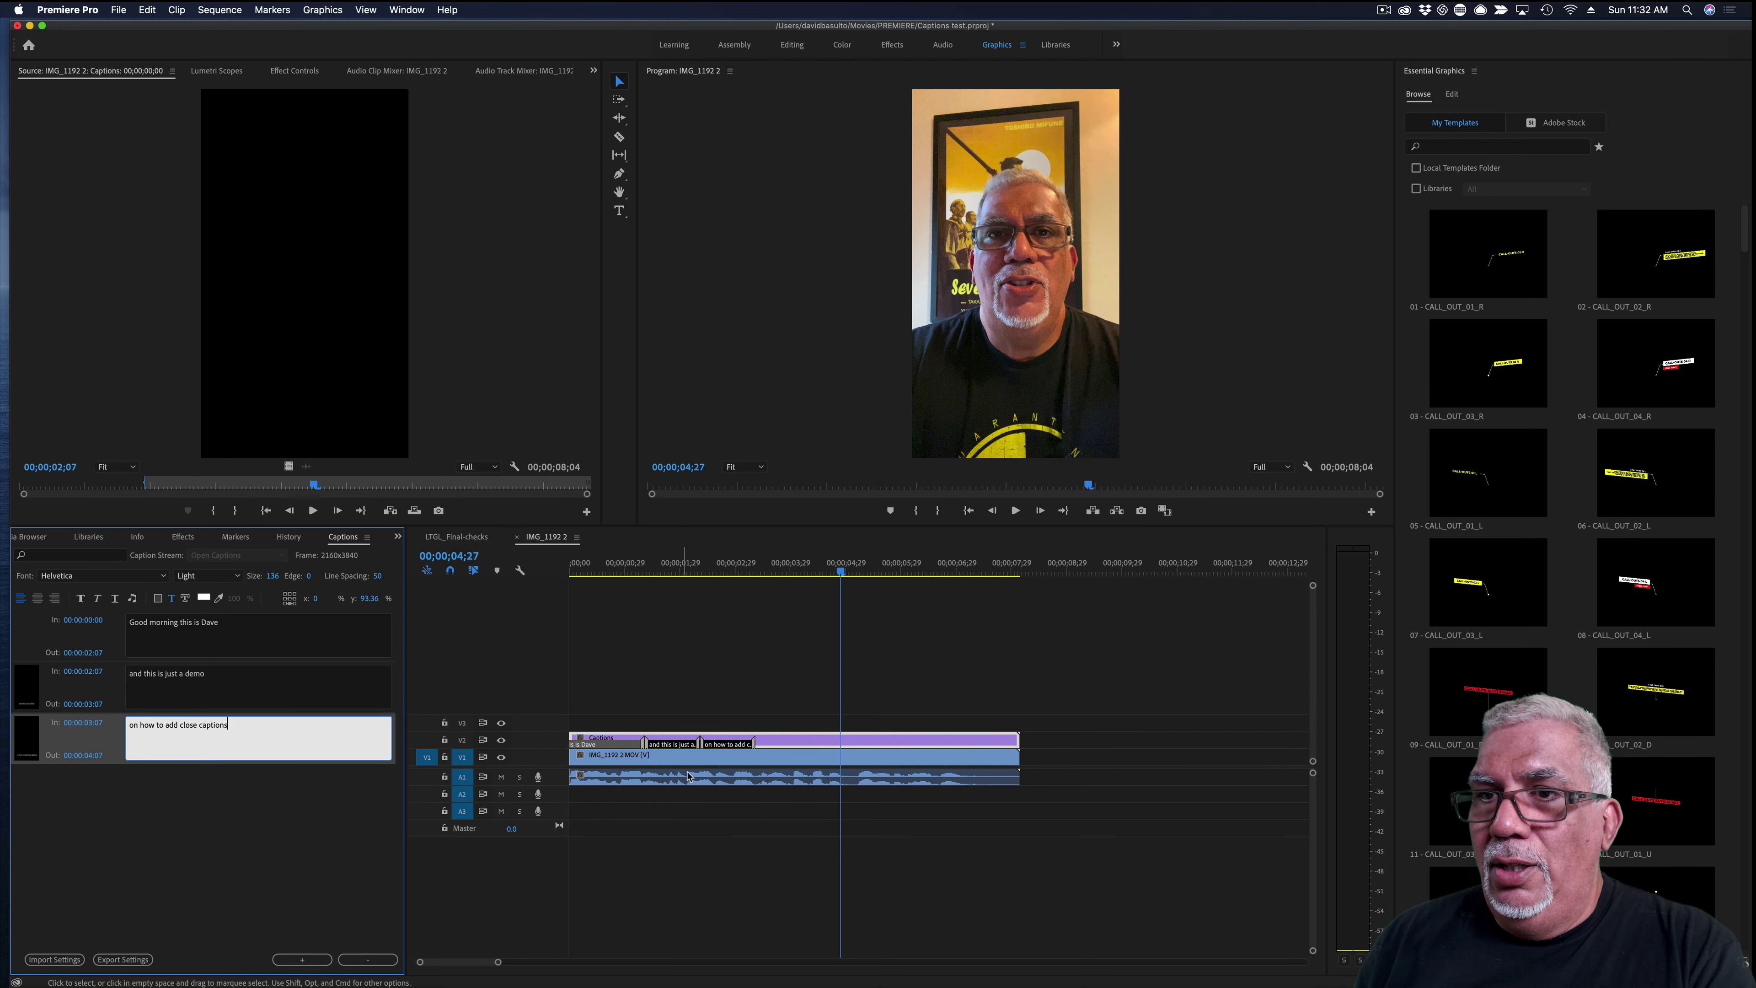
Step: Play up to the end of the third phrase and extend the third caption to that point, at Out 00:00:05:22
left_click(580, 572)
key("space")
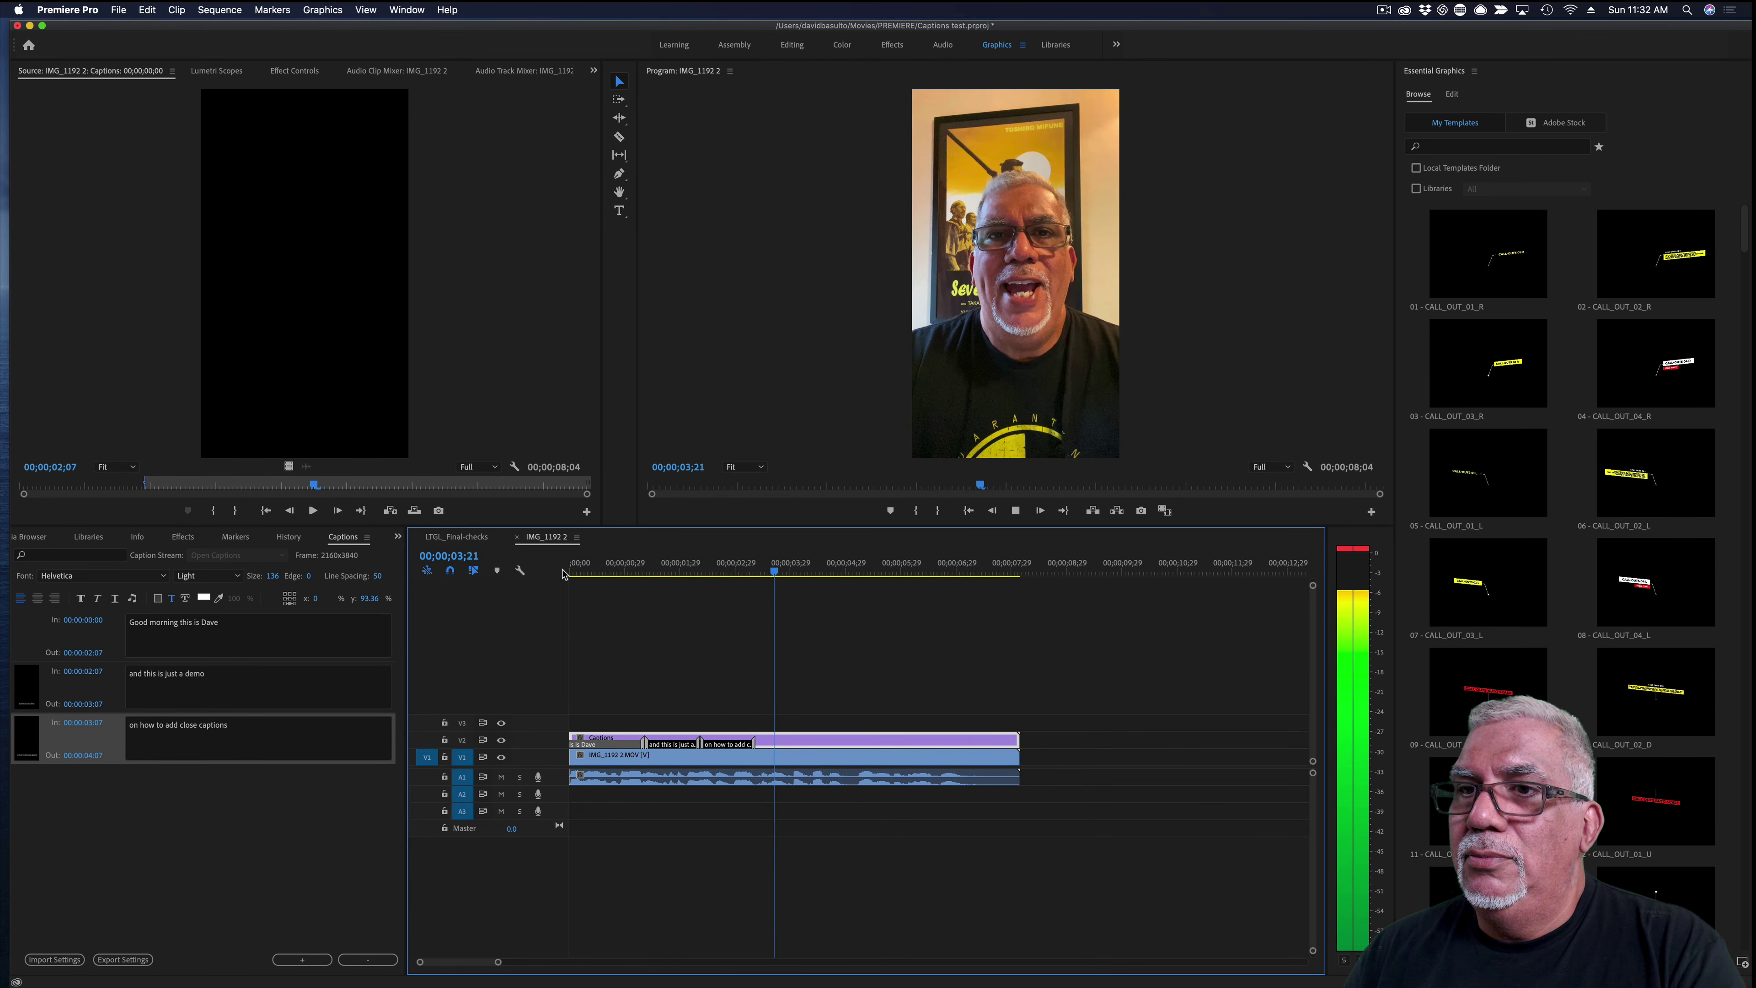
key("space")
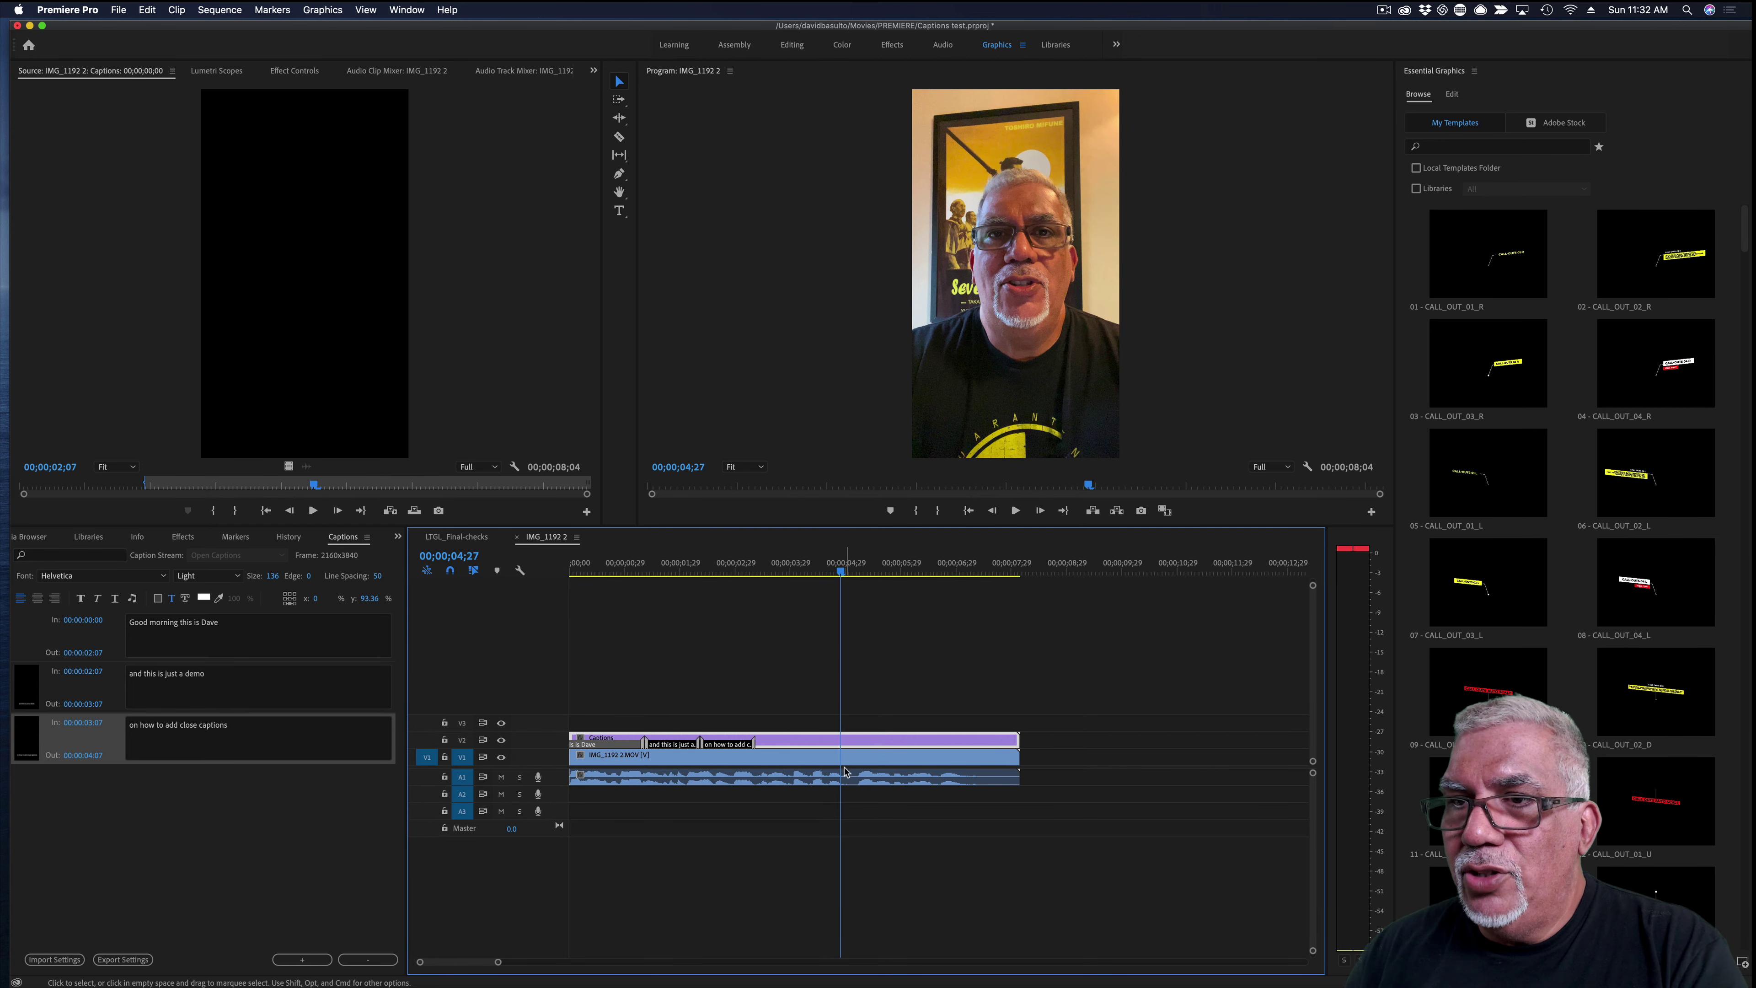
left_click_drag(751, 742, 838, 746)
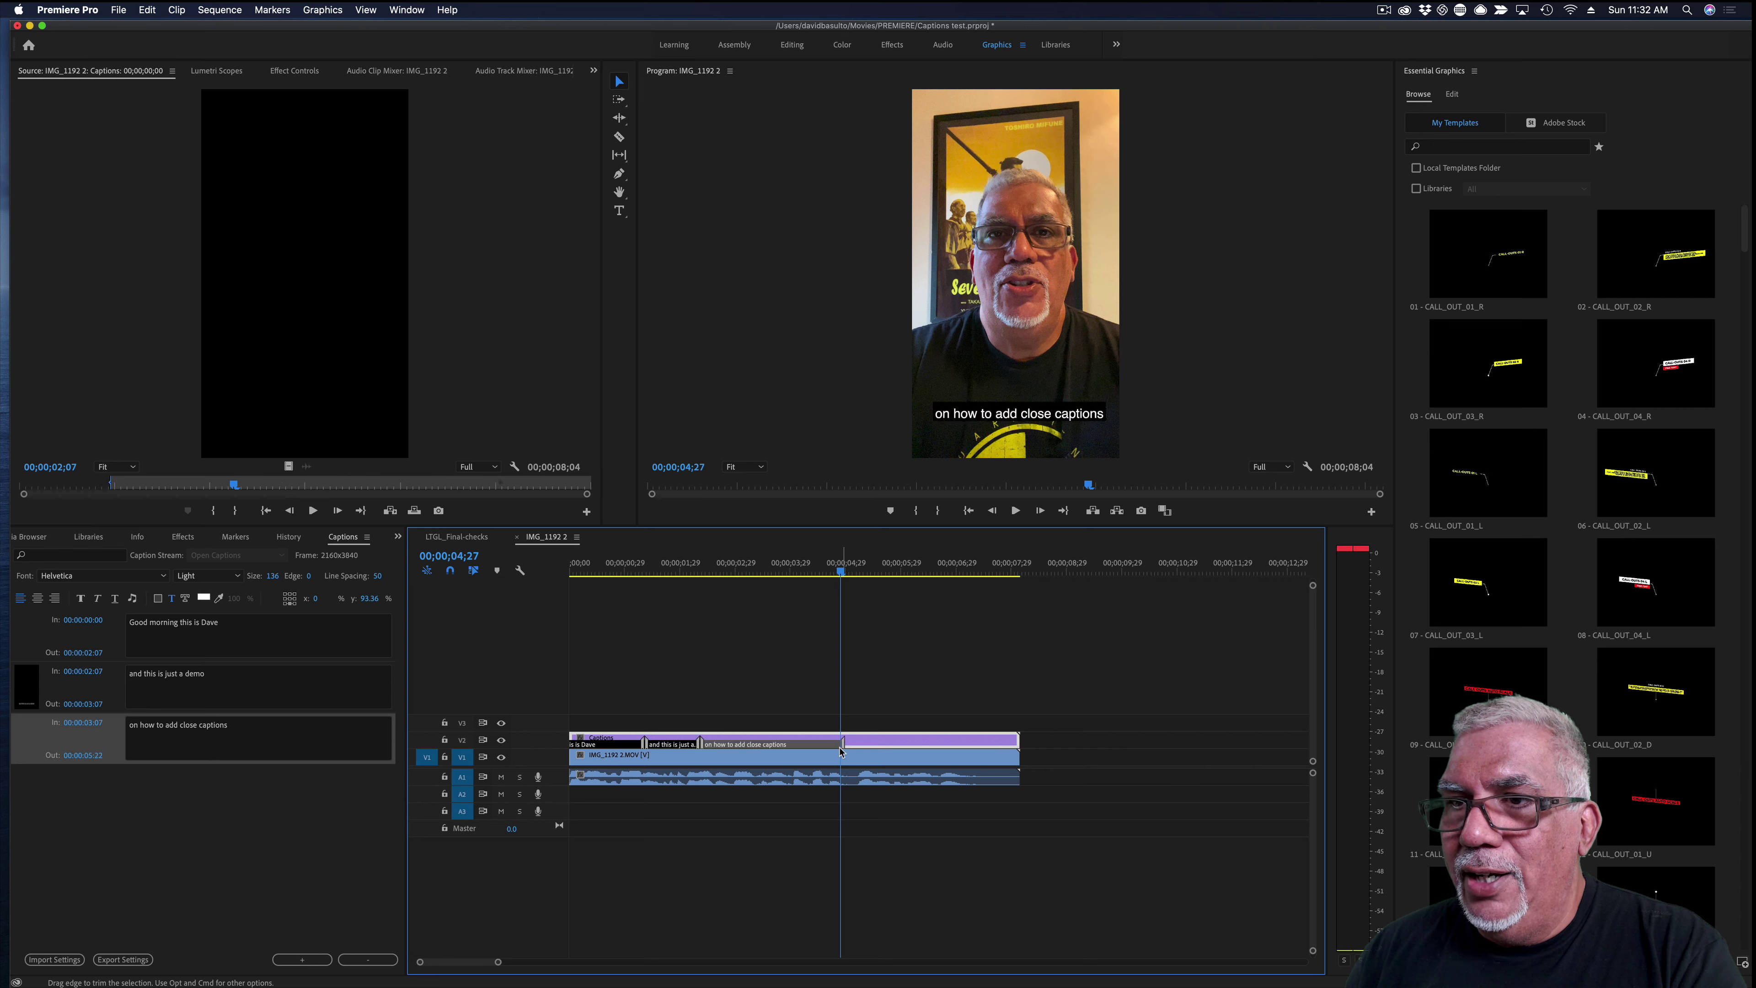
Step: Play through the last spoken phrase and add a fourth caption reading "for my instagram stories"
left_click(581, 564)
key("space")
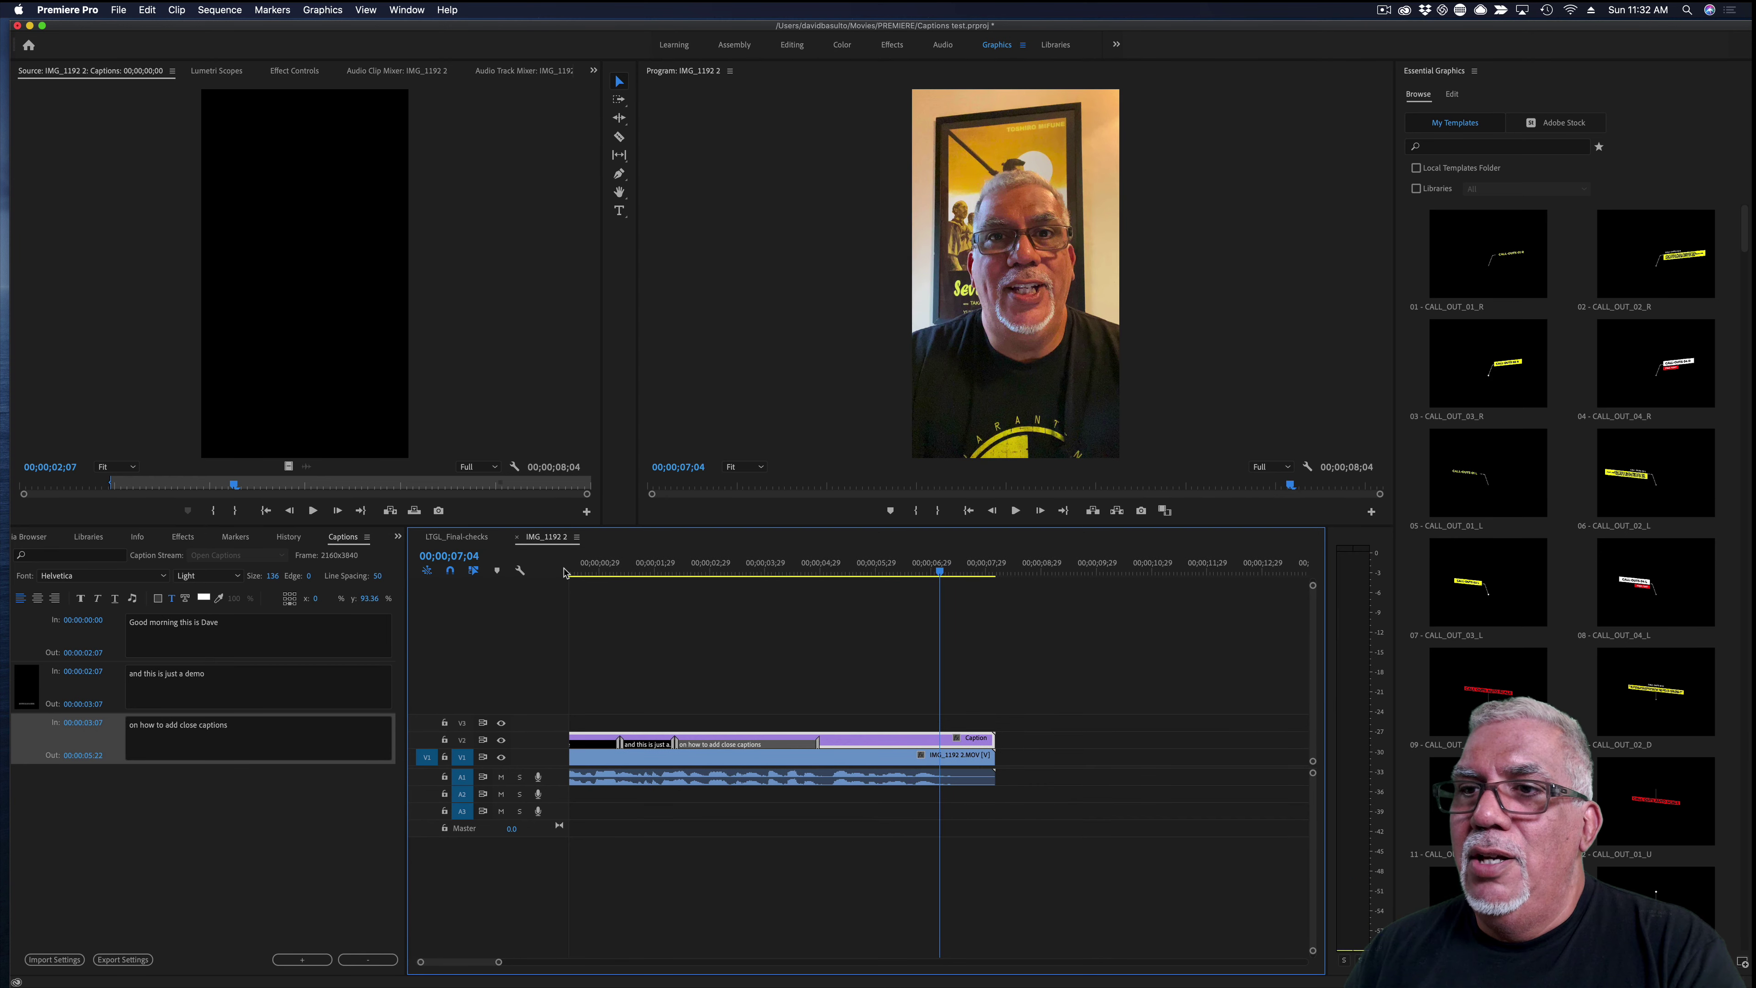
left_click(302, 959)
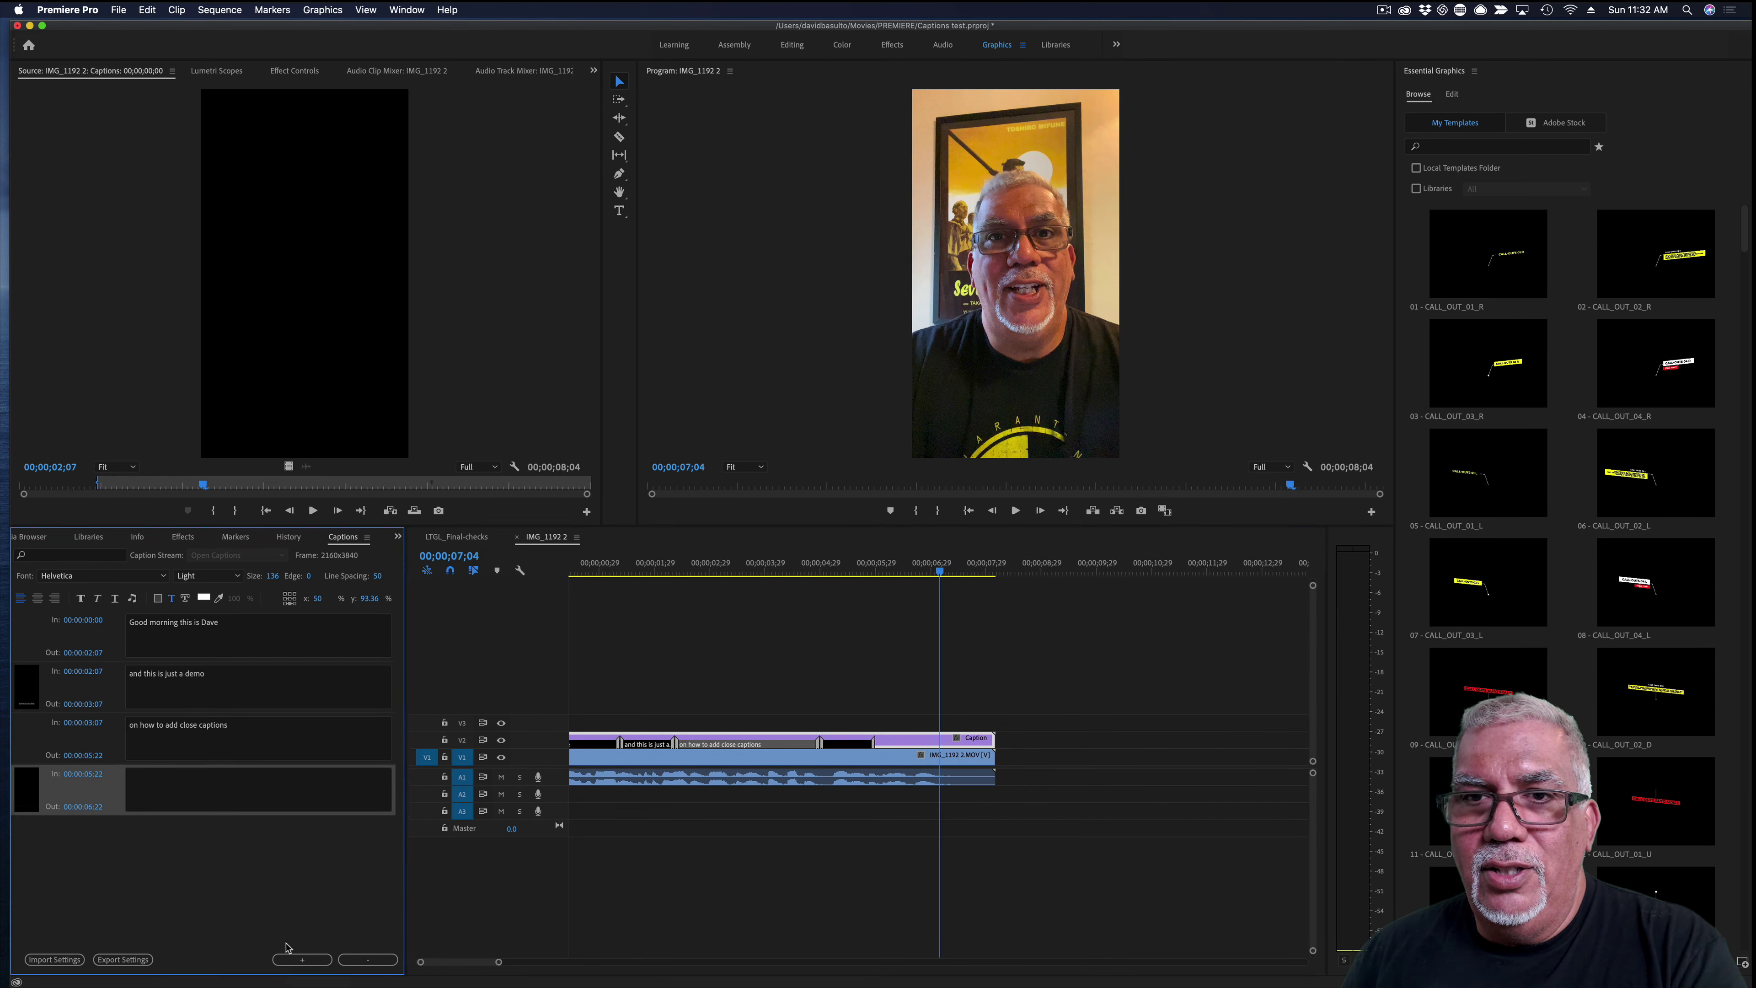
left_click(194, 795)
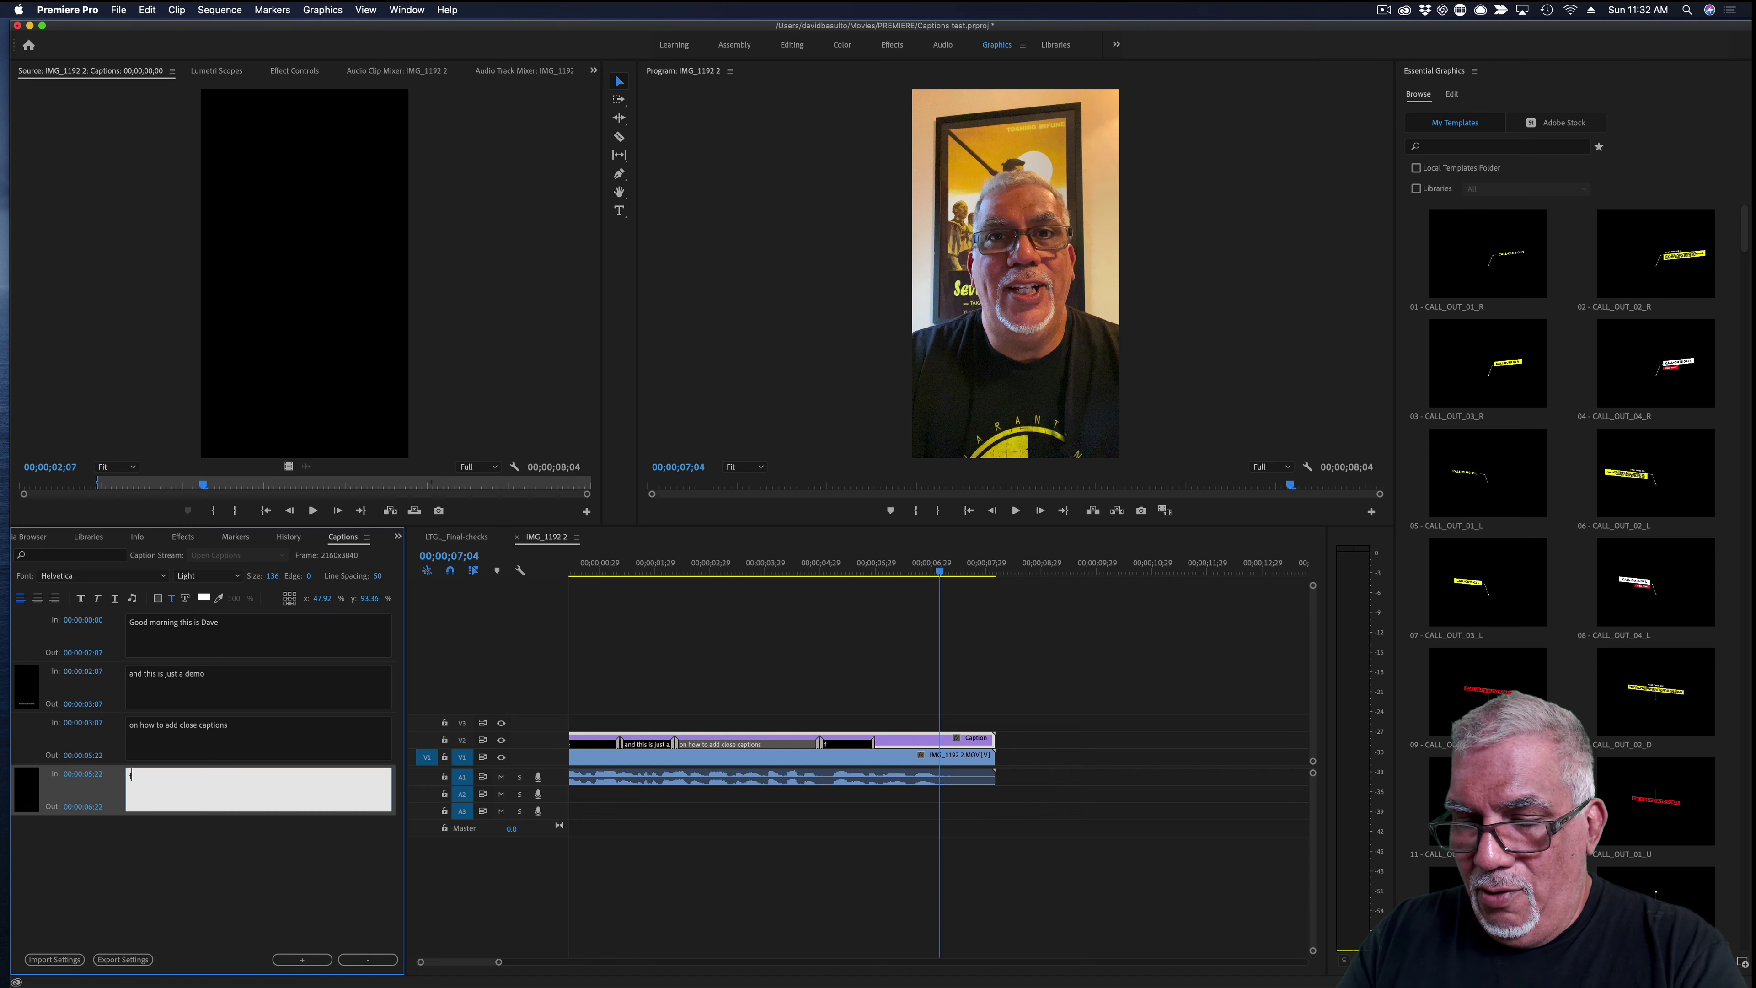
type("for my in")
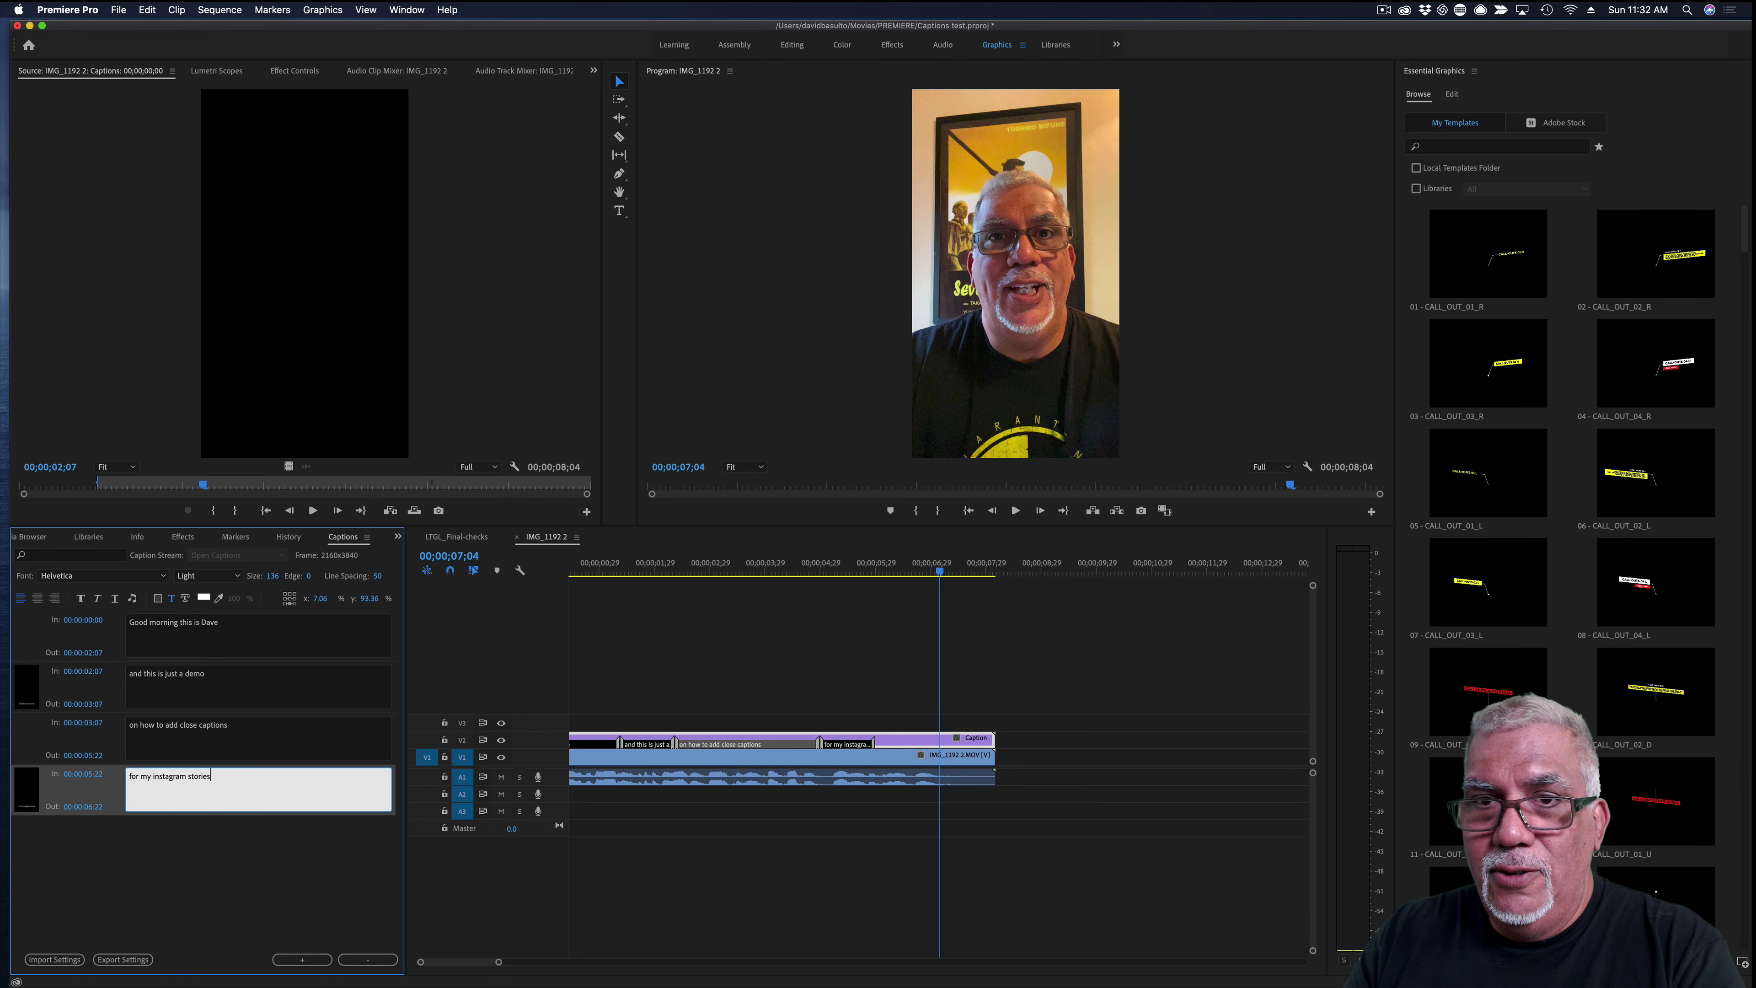
type("stagram stories")
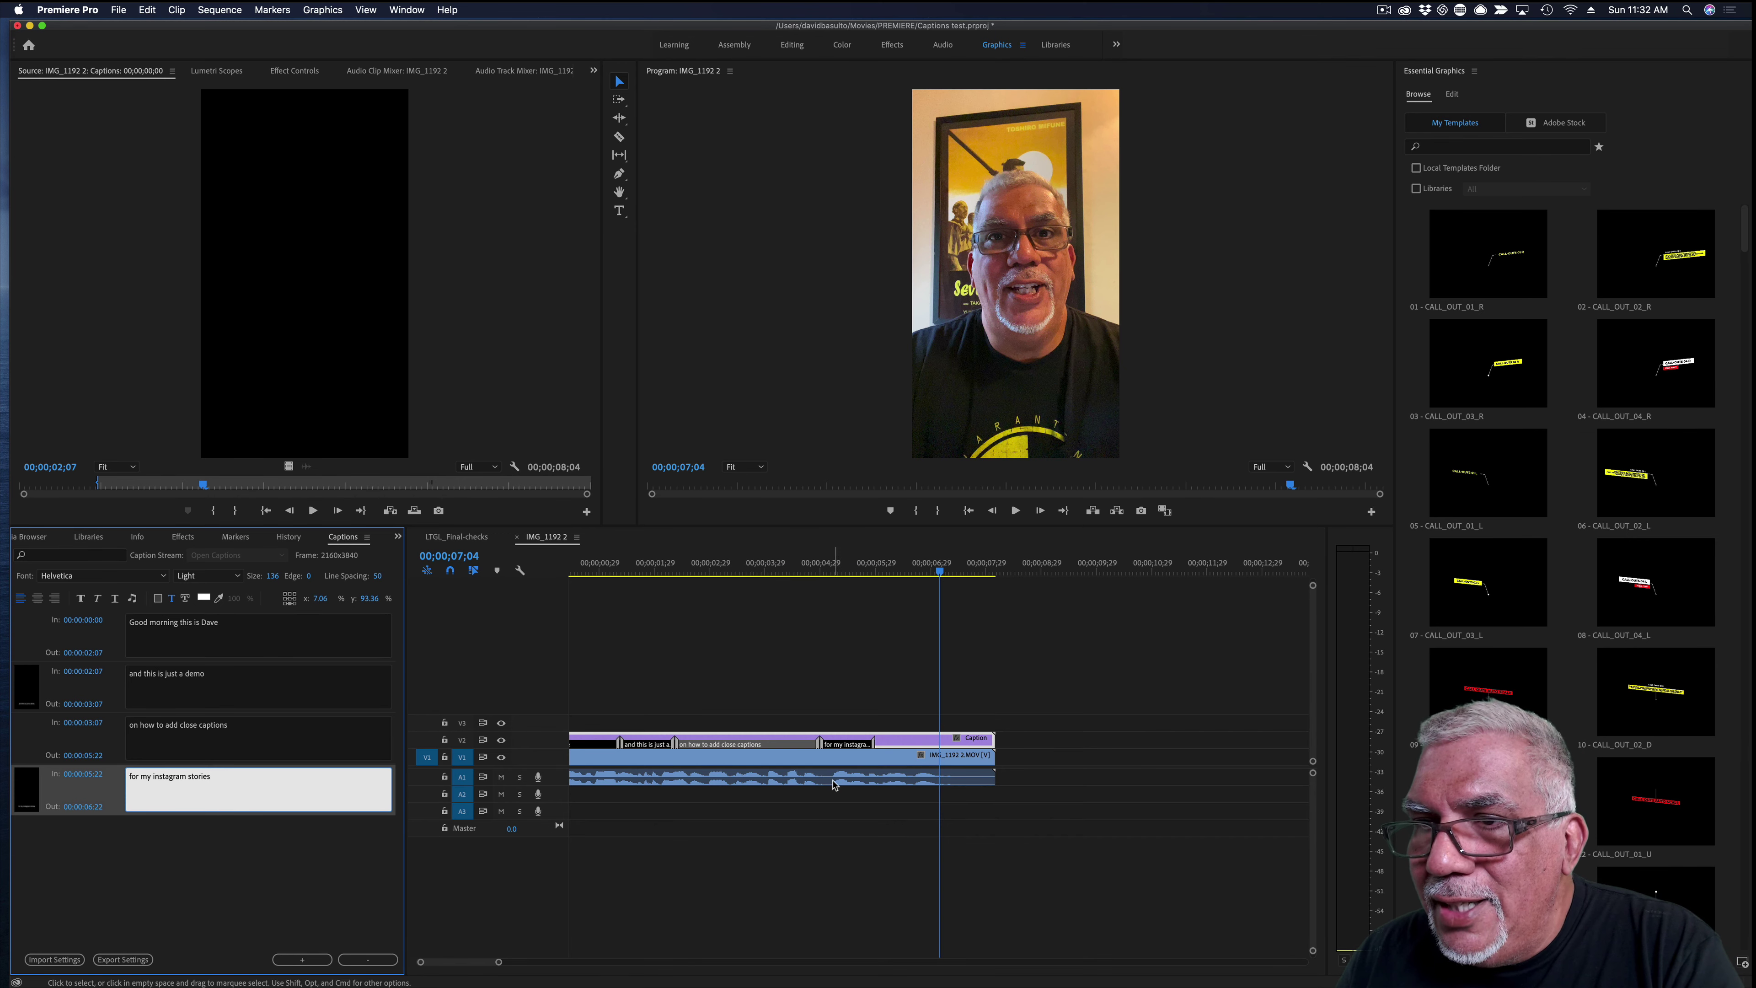
Step: Extend the fourth caption to the end of its spoken phrase, at about 00;00;07;04 in the sequence
left_click(862, 750)
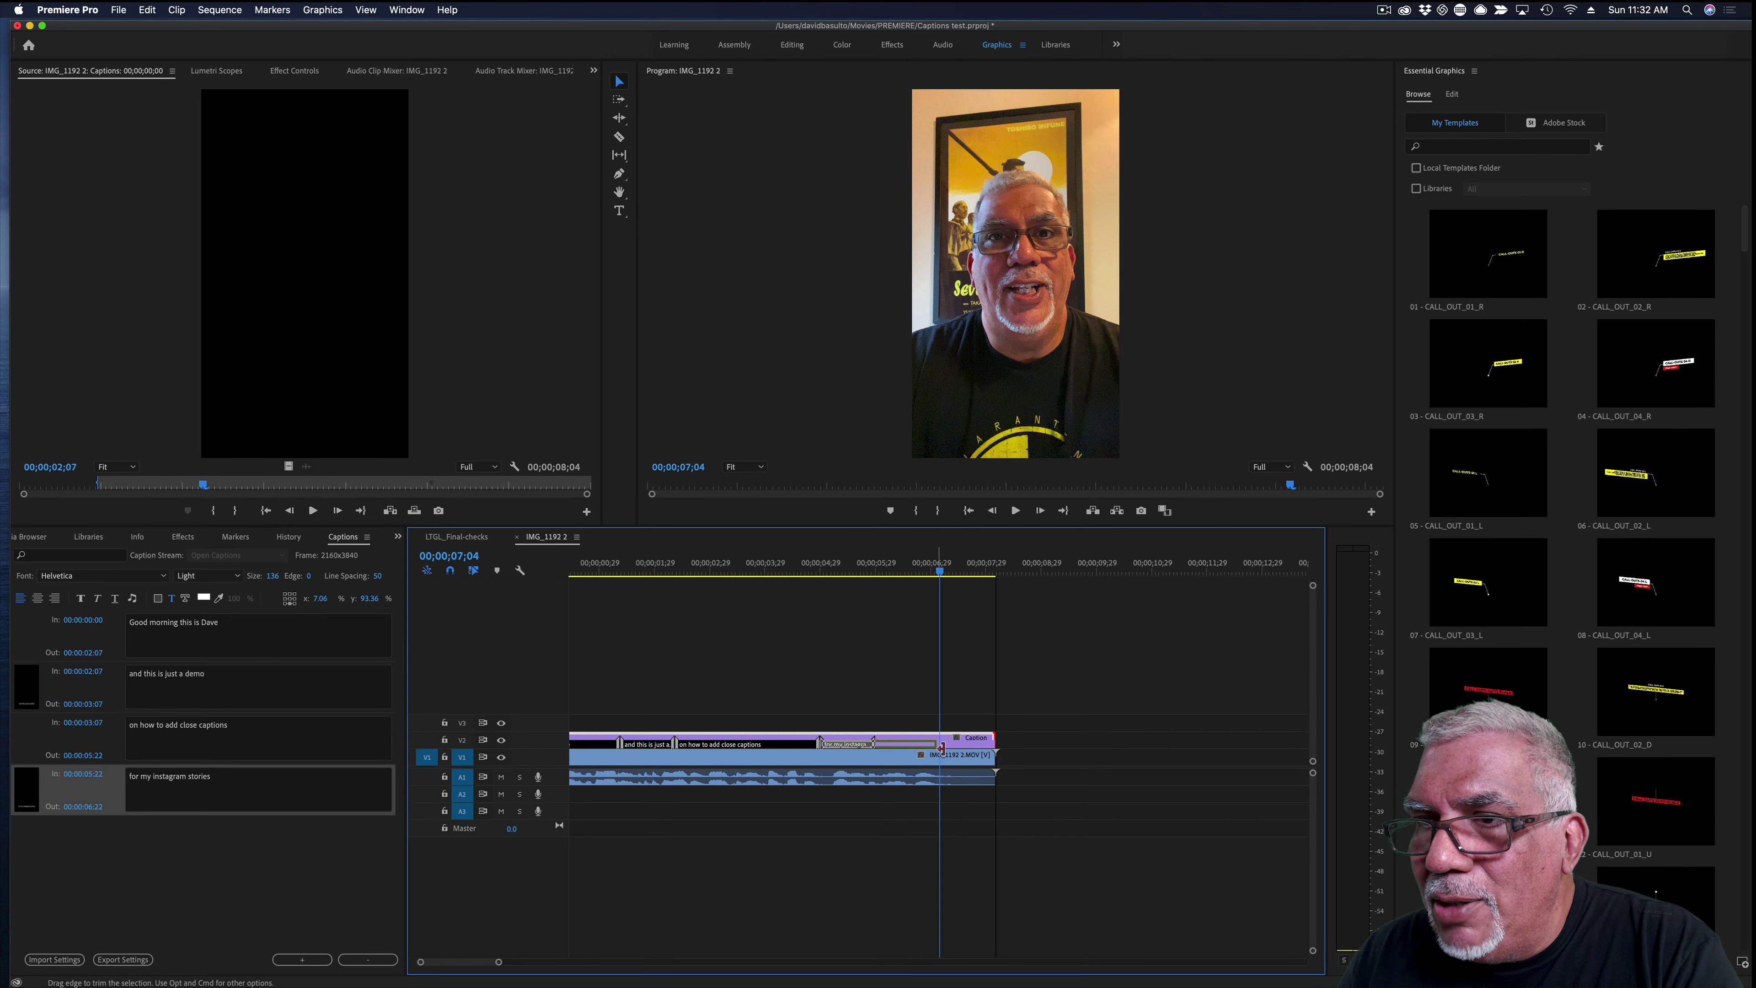
left_click_drag(946, 749, 940, 750)
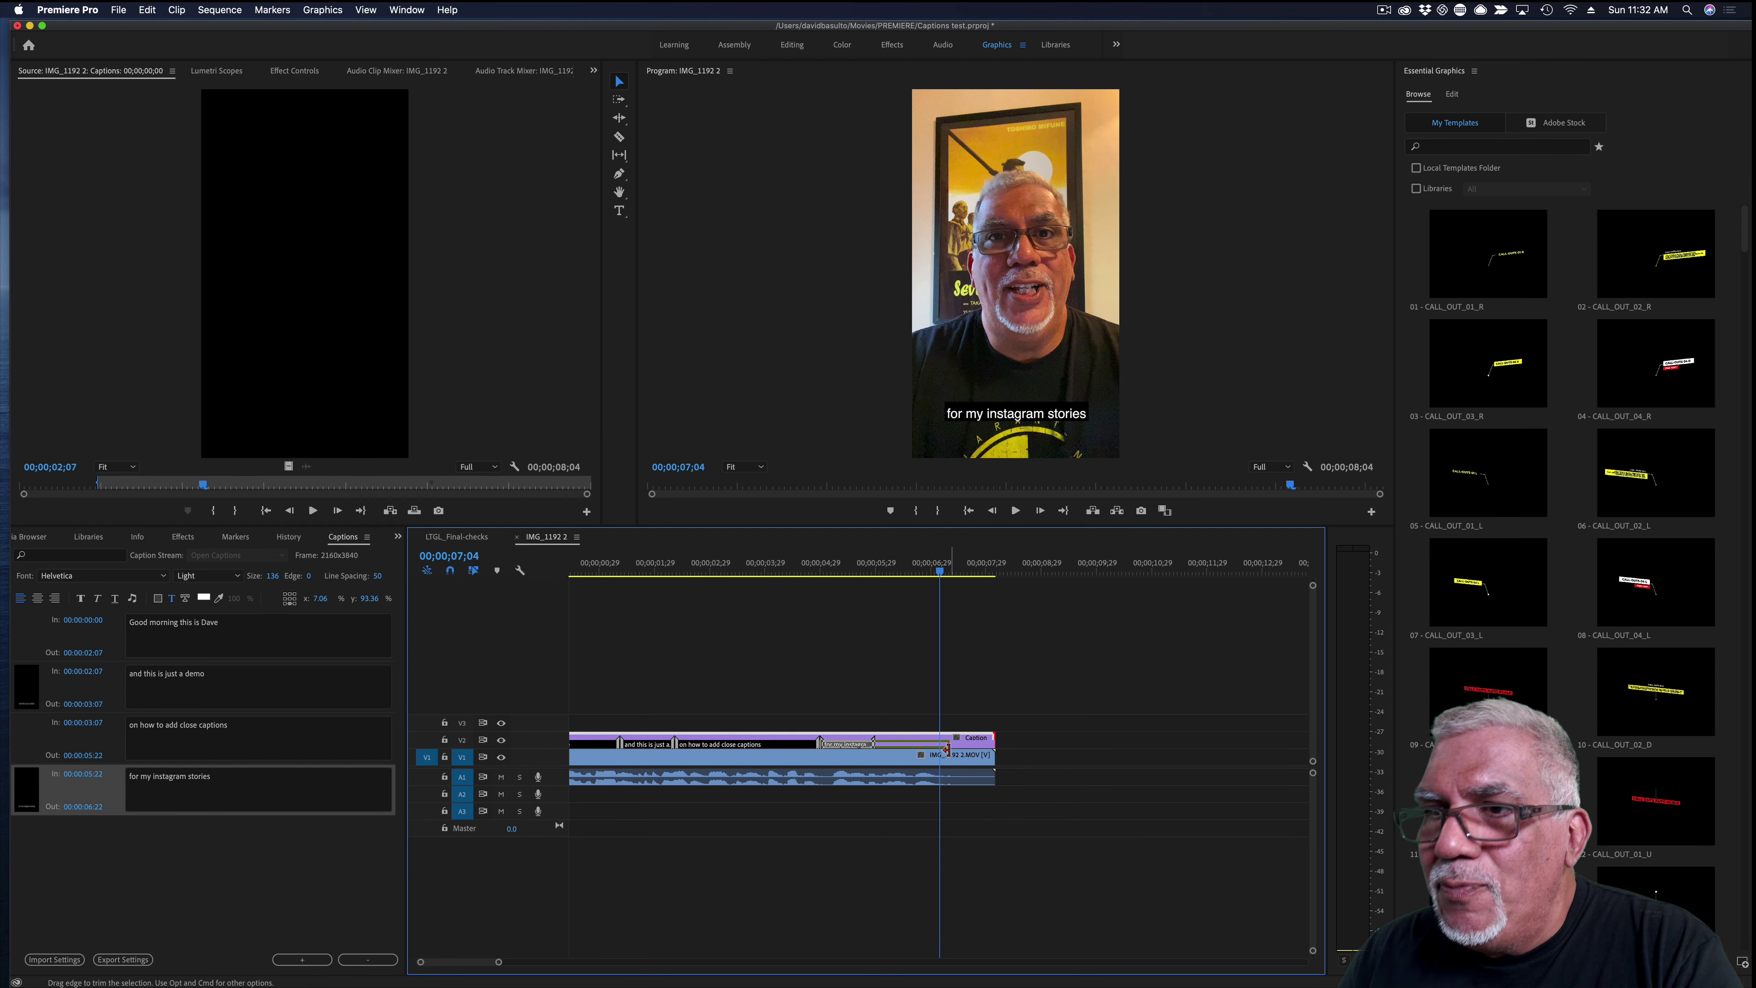
scroll(593, 576, "left", 2)
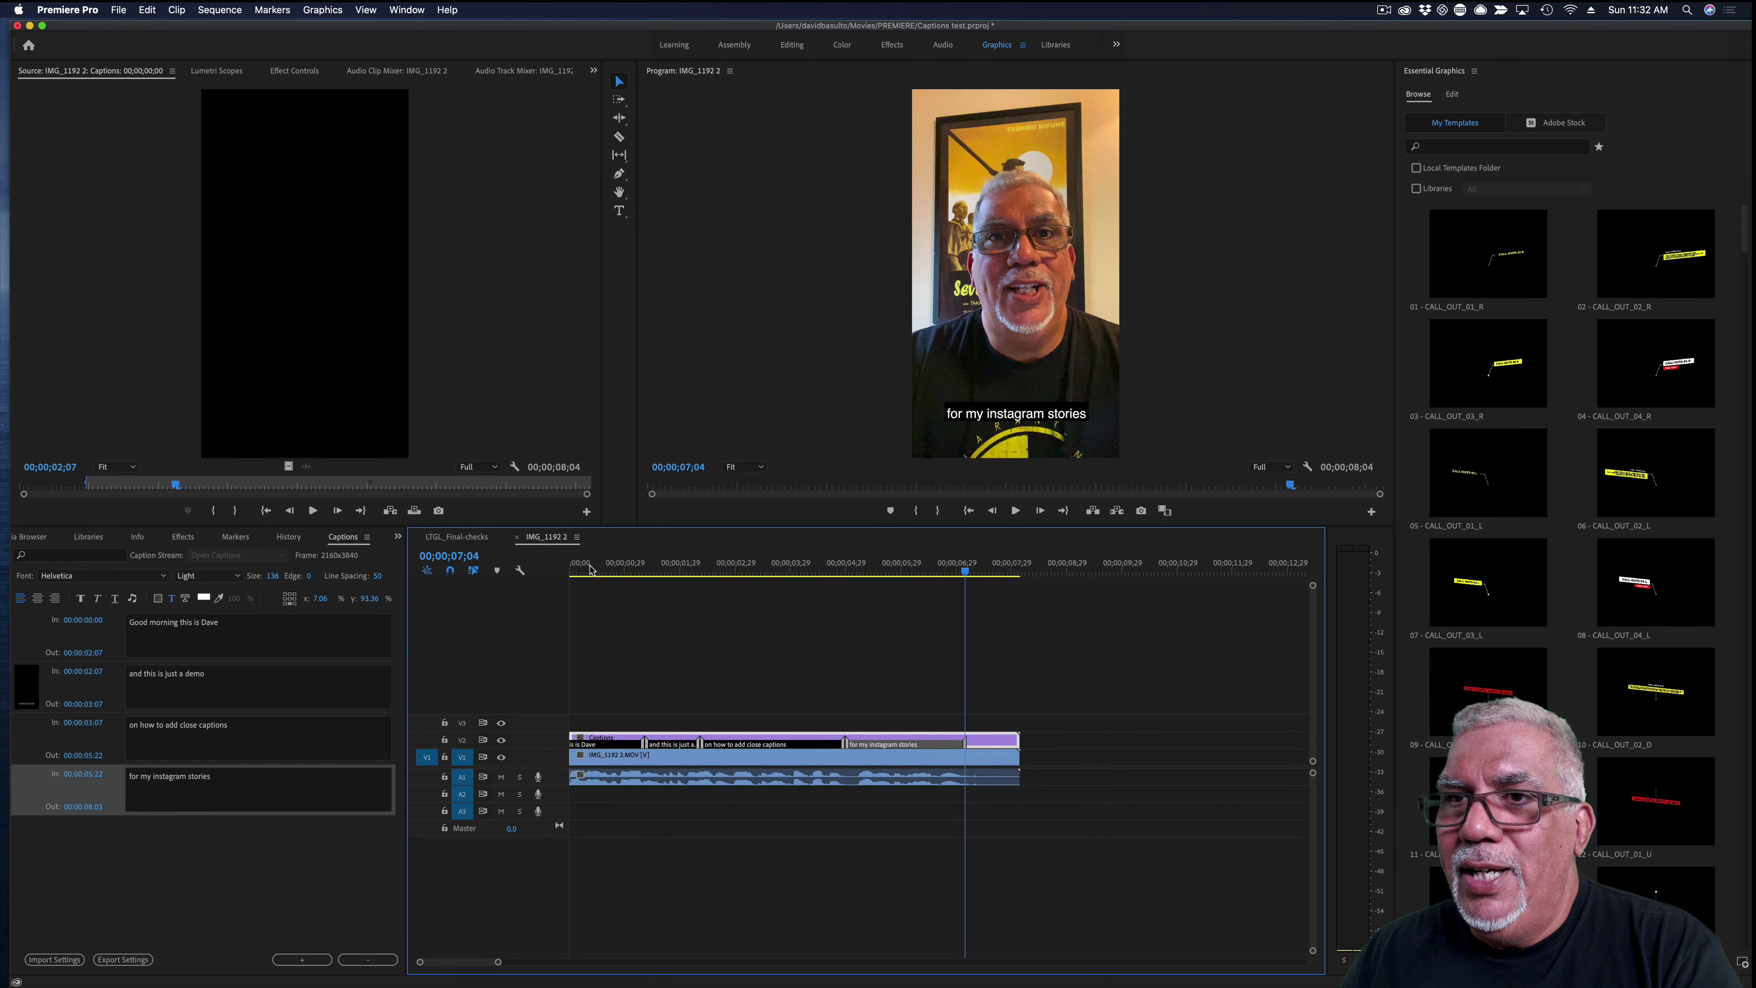
Step: Play the sequence from its start to check the timing of all four captions
left_click_drag(582, 576, 551, 575)
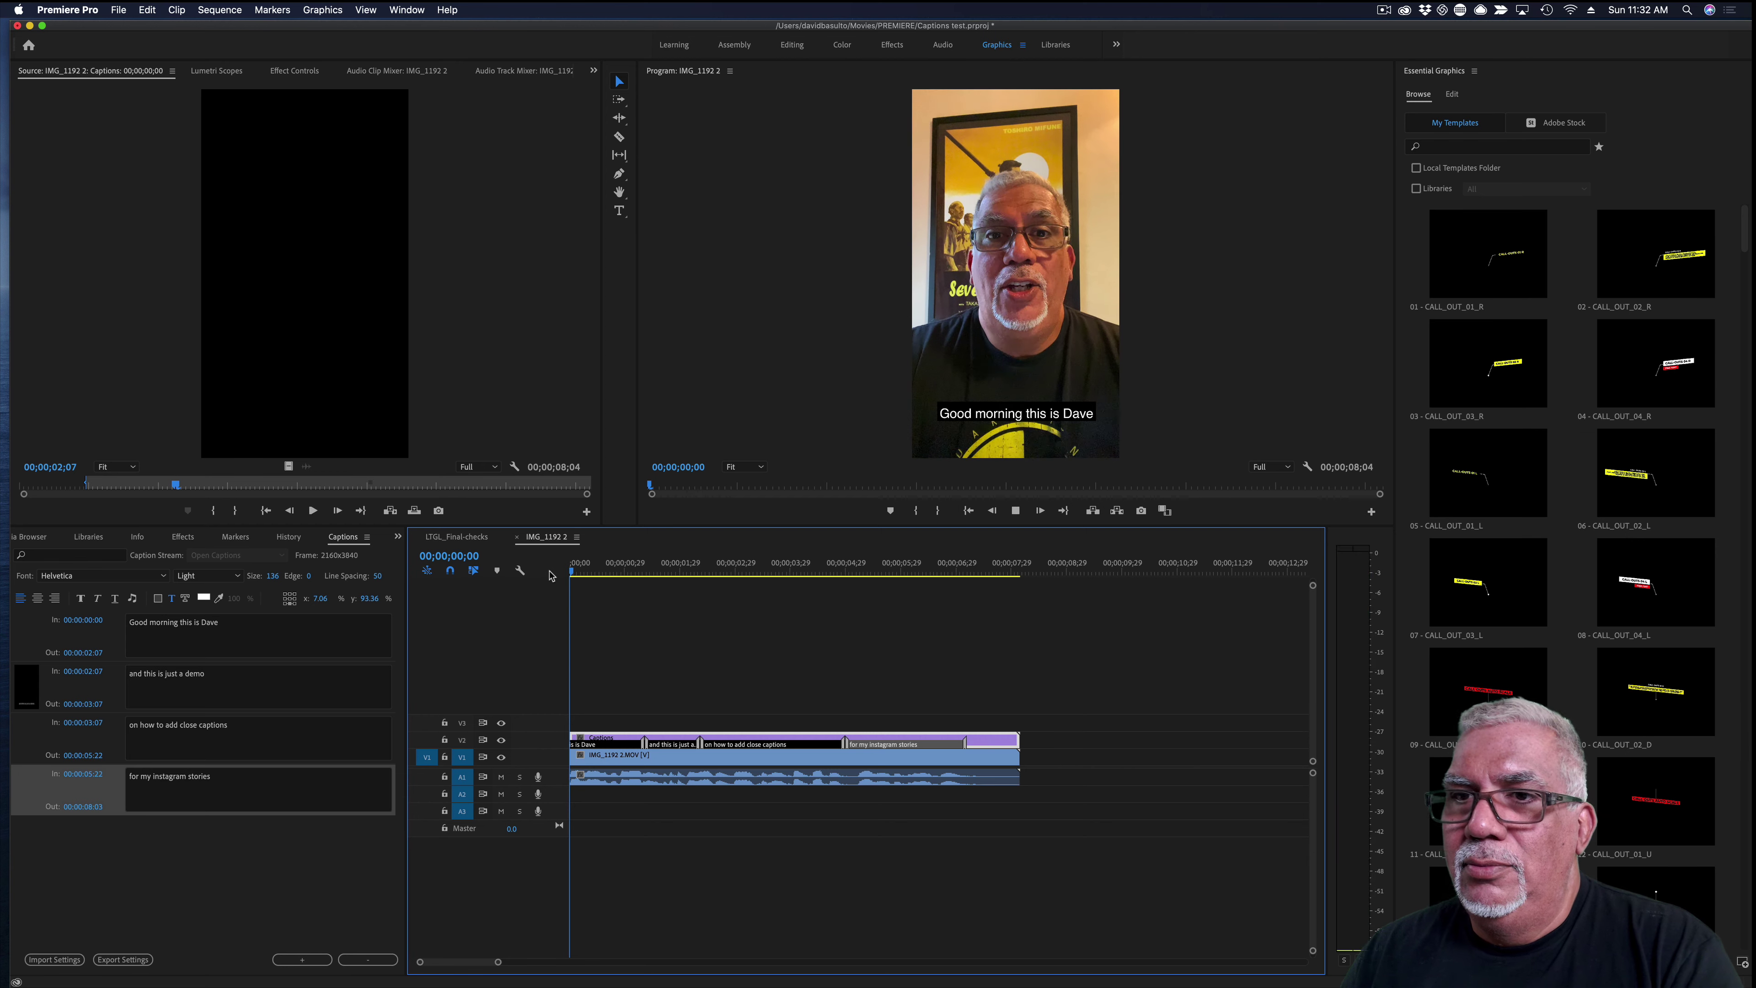
key("space")
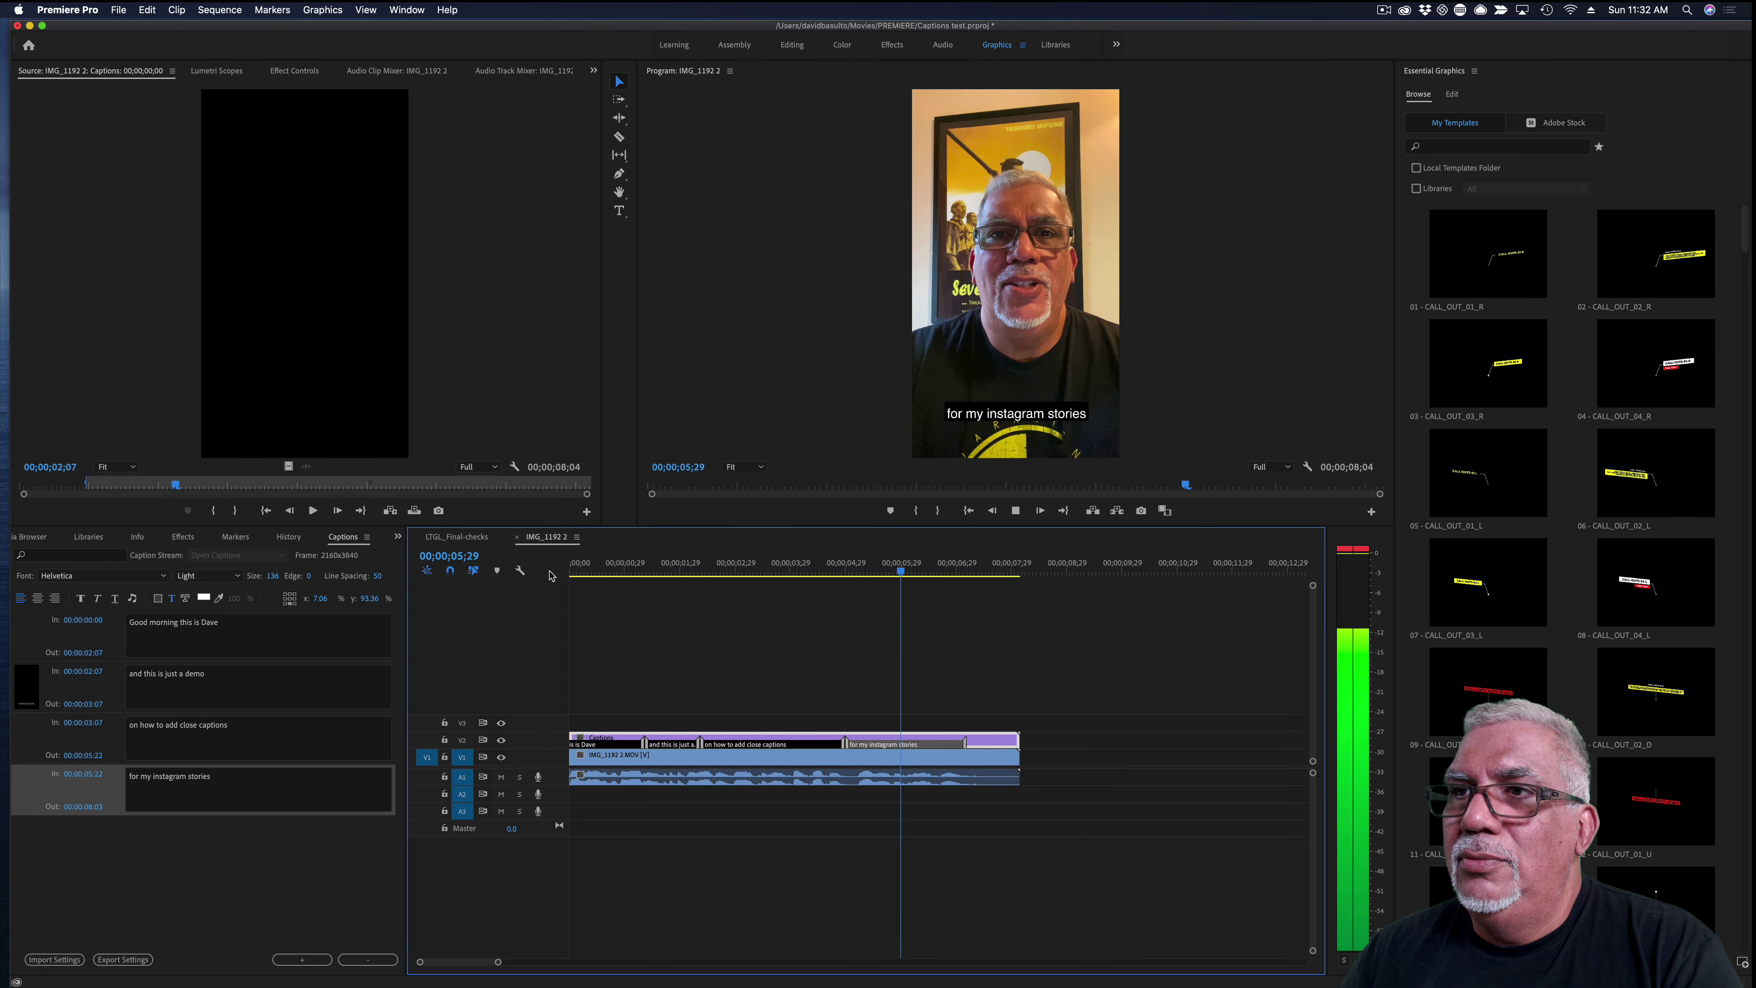
key("space")
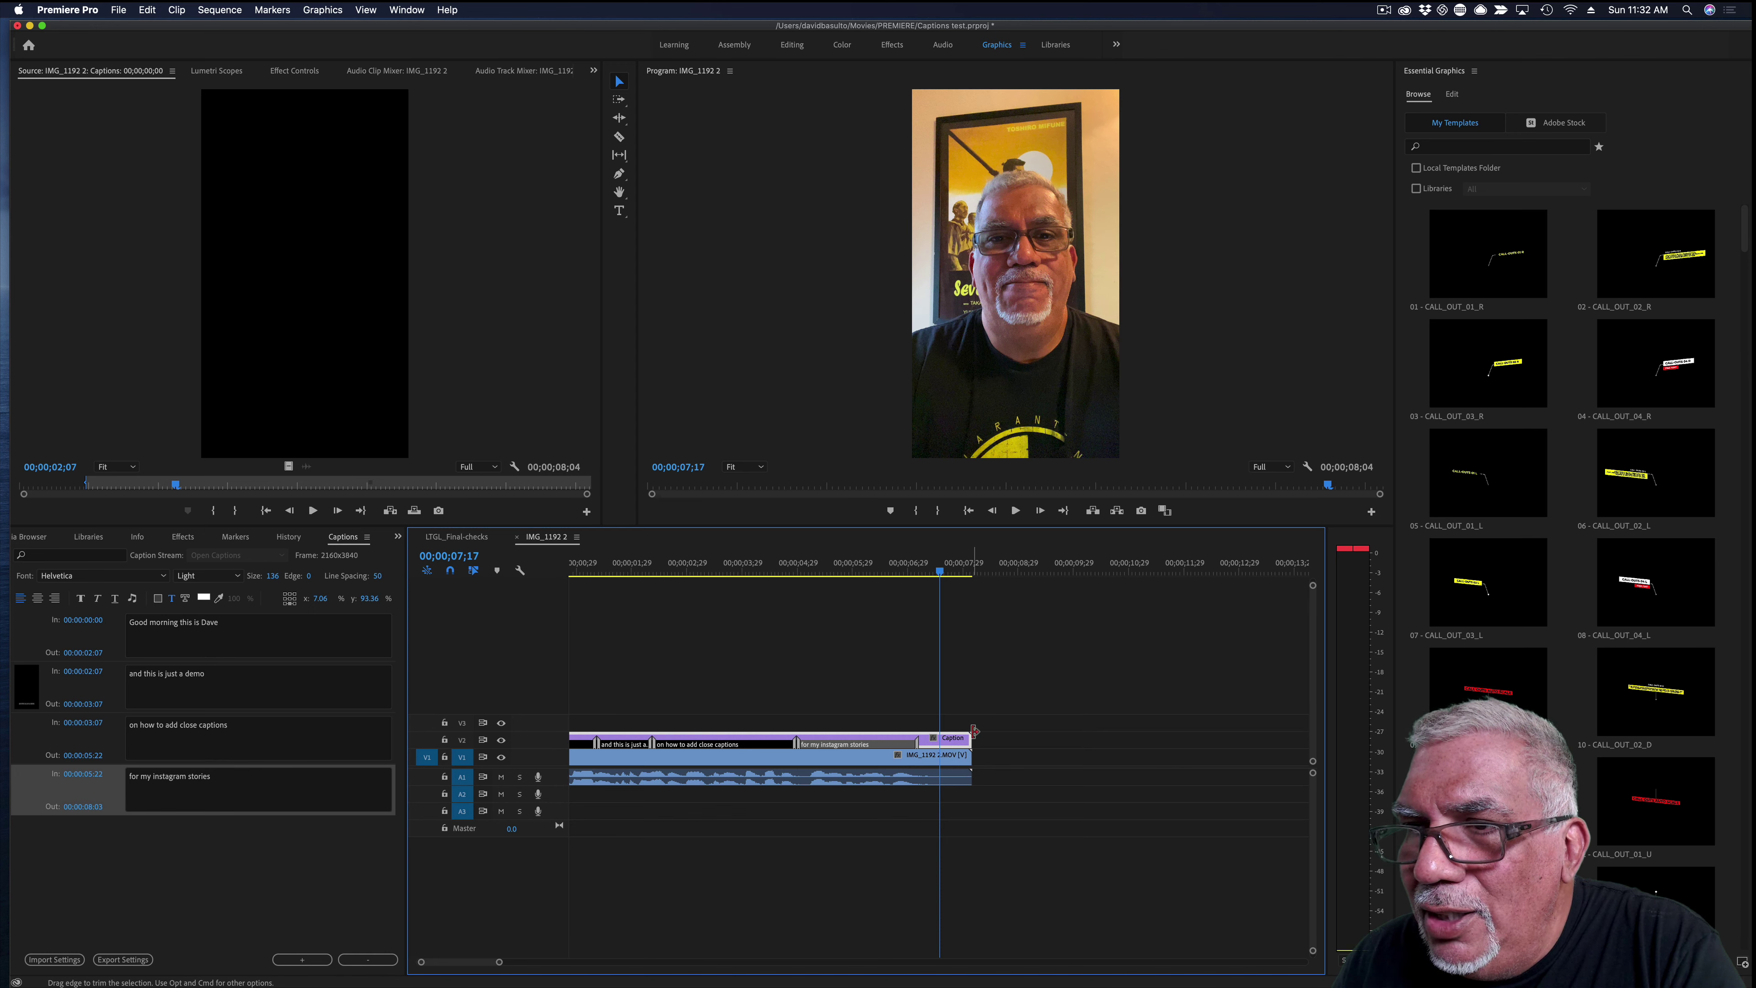
Step: Trim the ends of the Captions clip and the video clip back to the end of the last caption, at 00;00;07;05
mouse_move(969, 731)
left_mouse_down()
mouse_move(922, 733)
mouse_move(958, 740)
left_mouse_up()
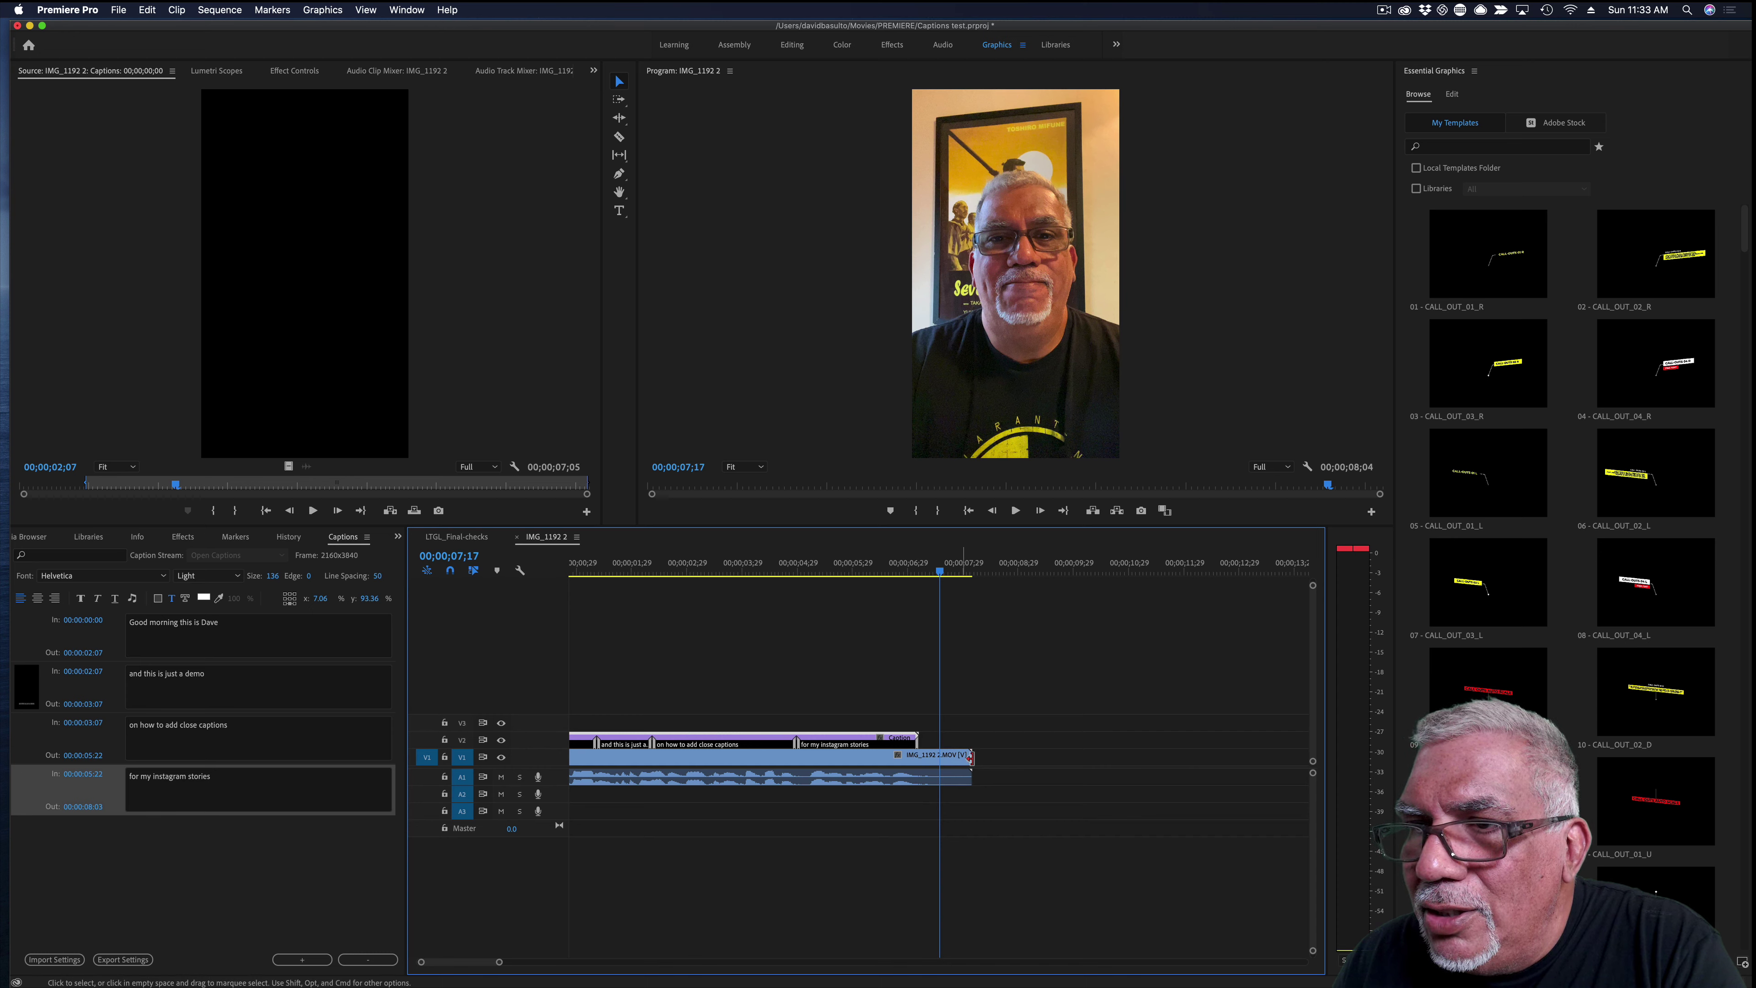
left_click_drag(967, 754, 919, 766)
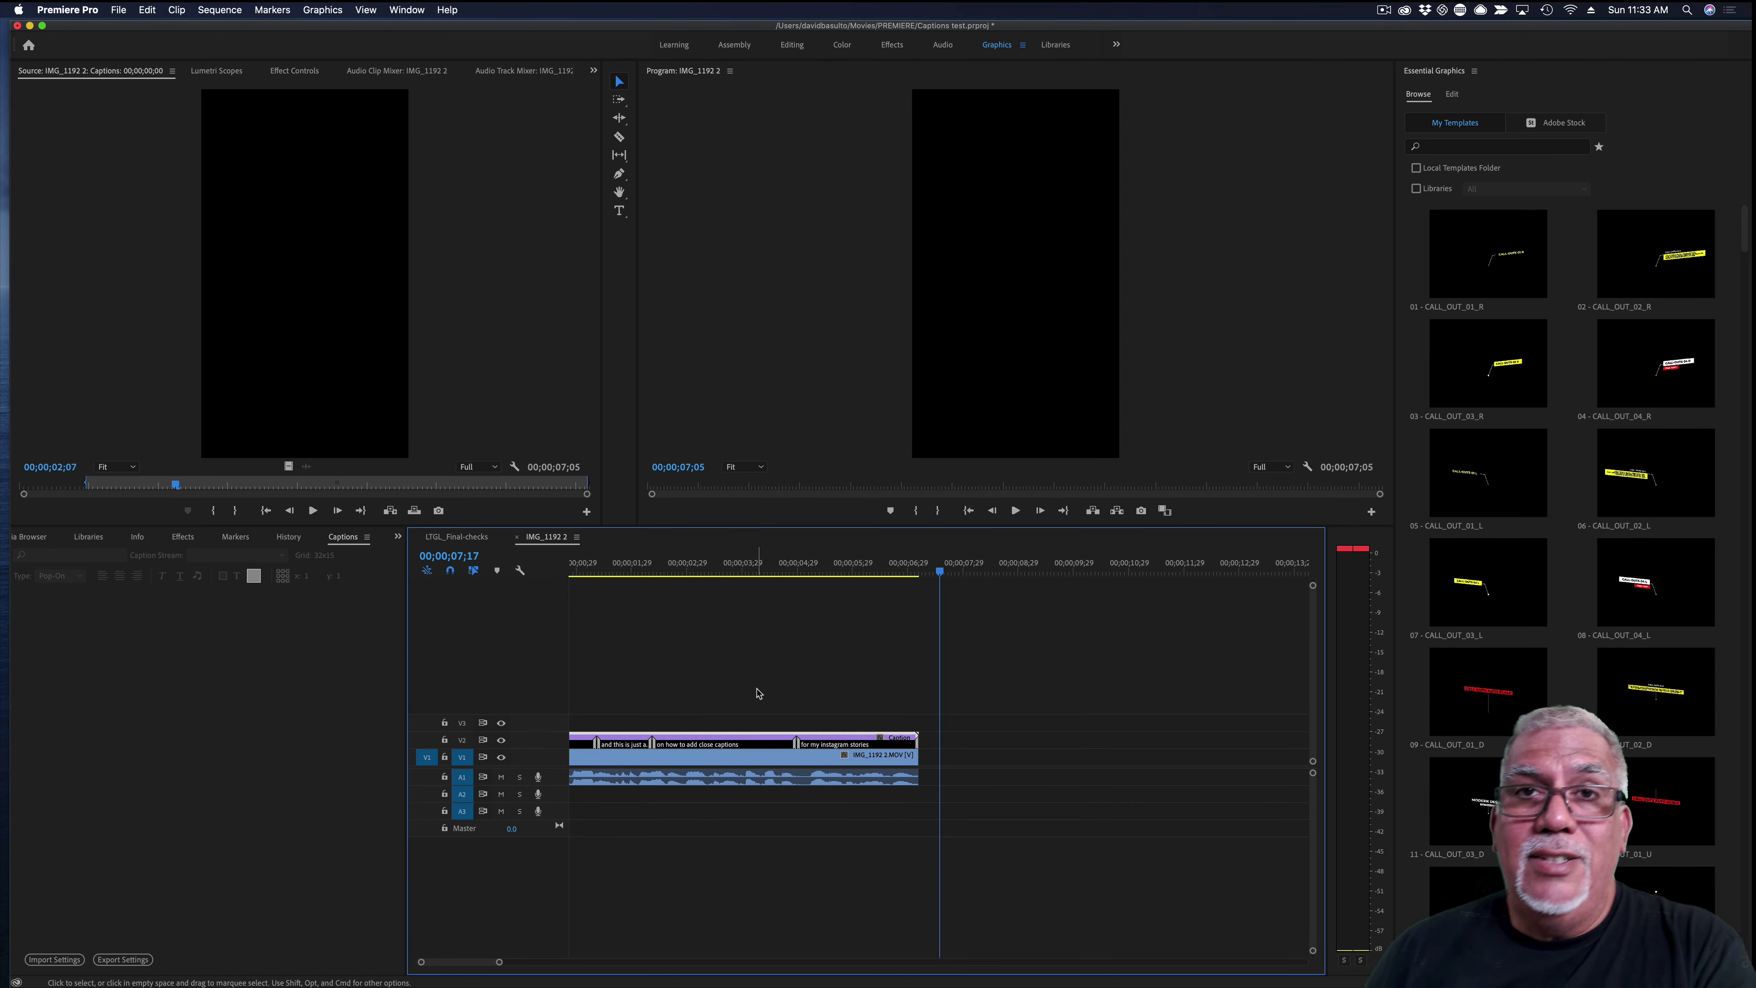
scroll(757, 693, "left", 2)
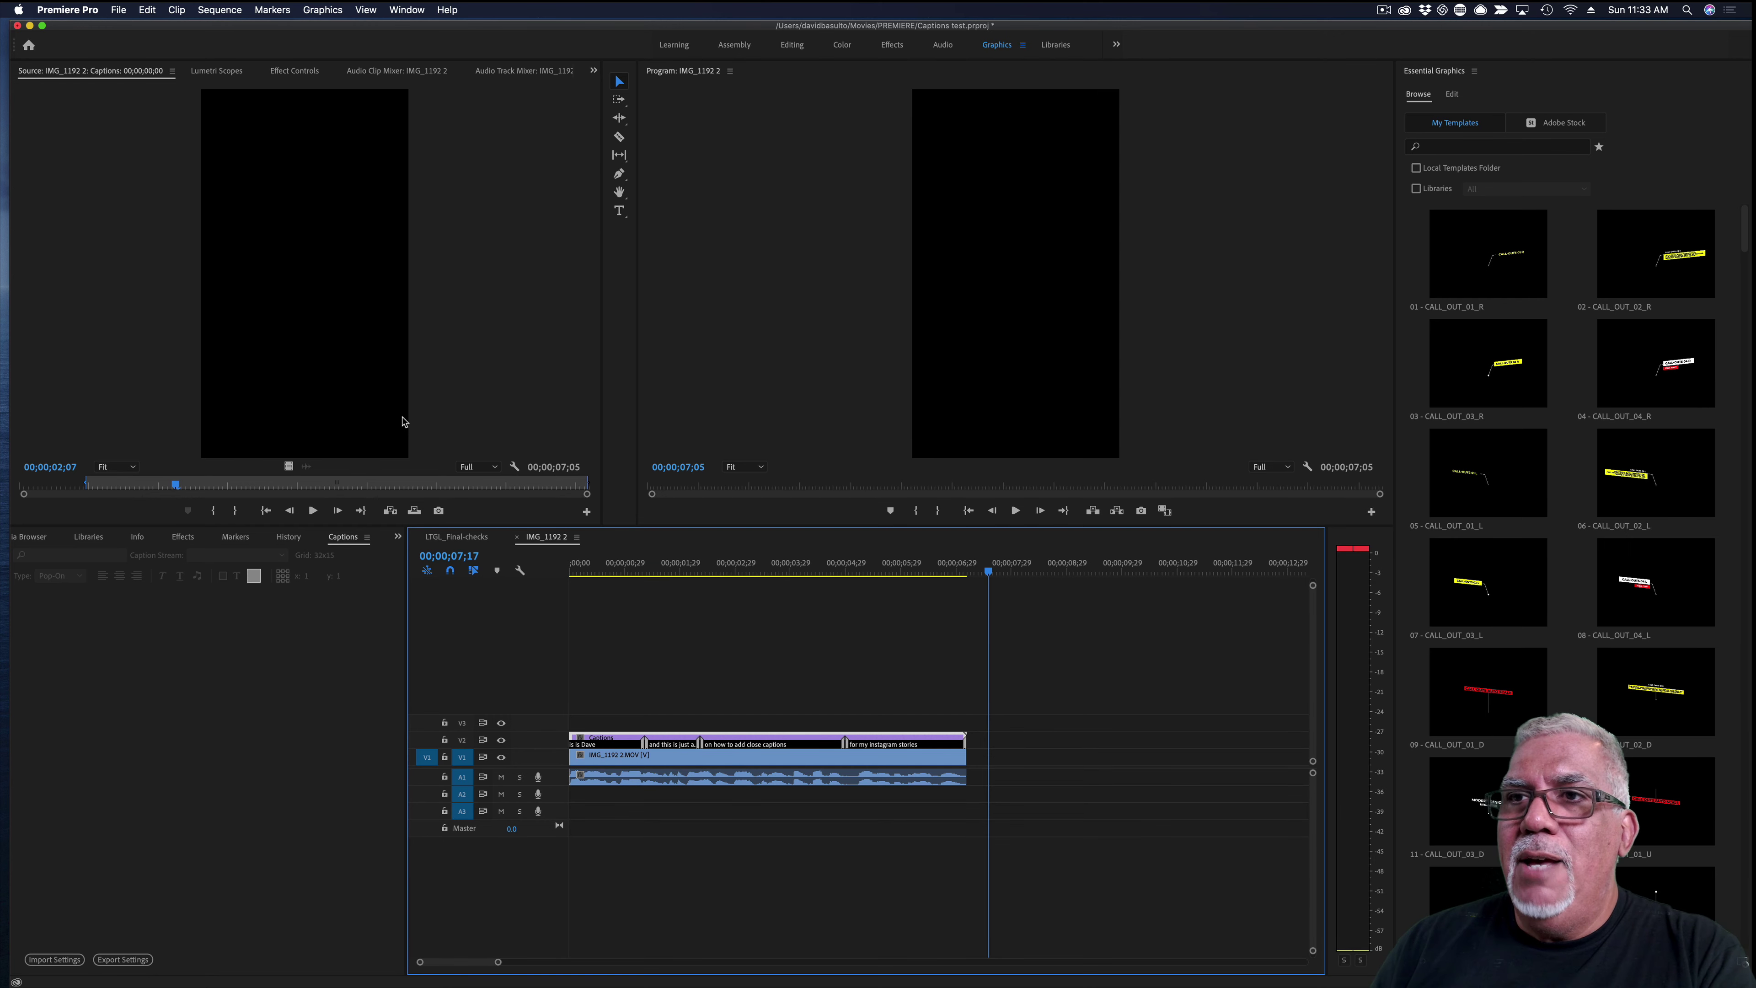
Step: Export the captioned sequence as an H.264 video named captions-demo in the RENDERS folder
key("super+m")
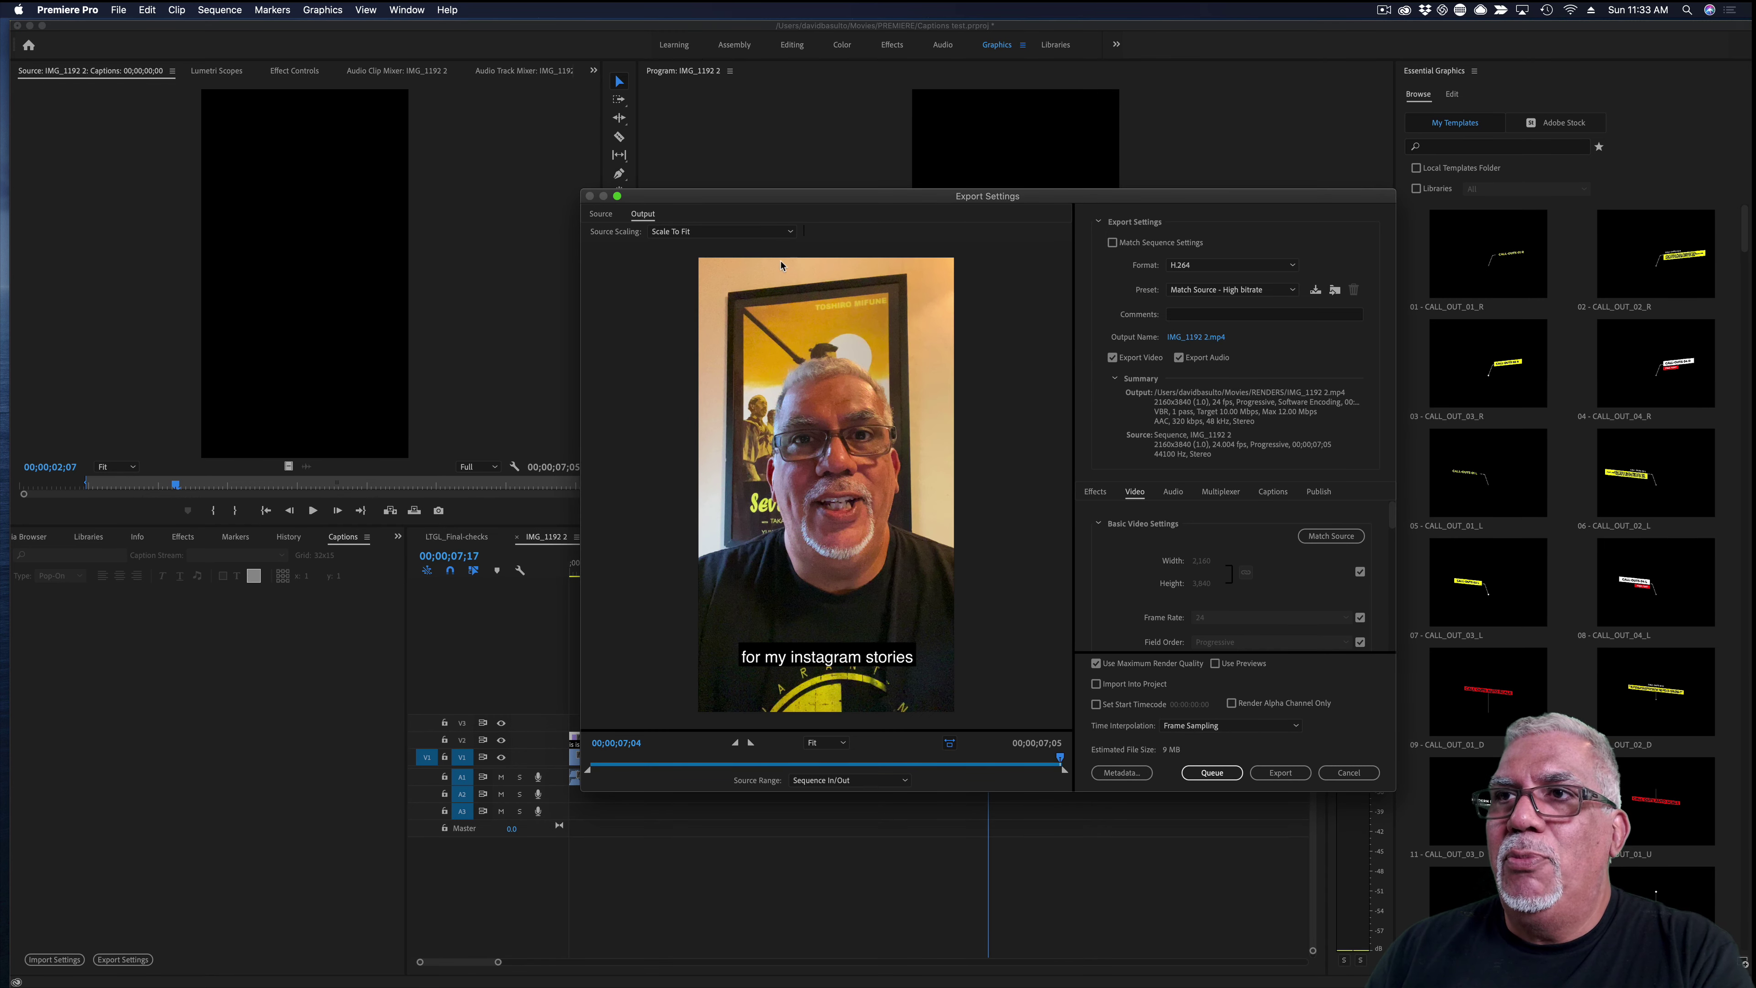
left_click(118, 11)
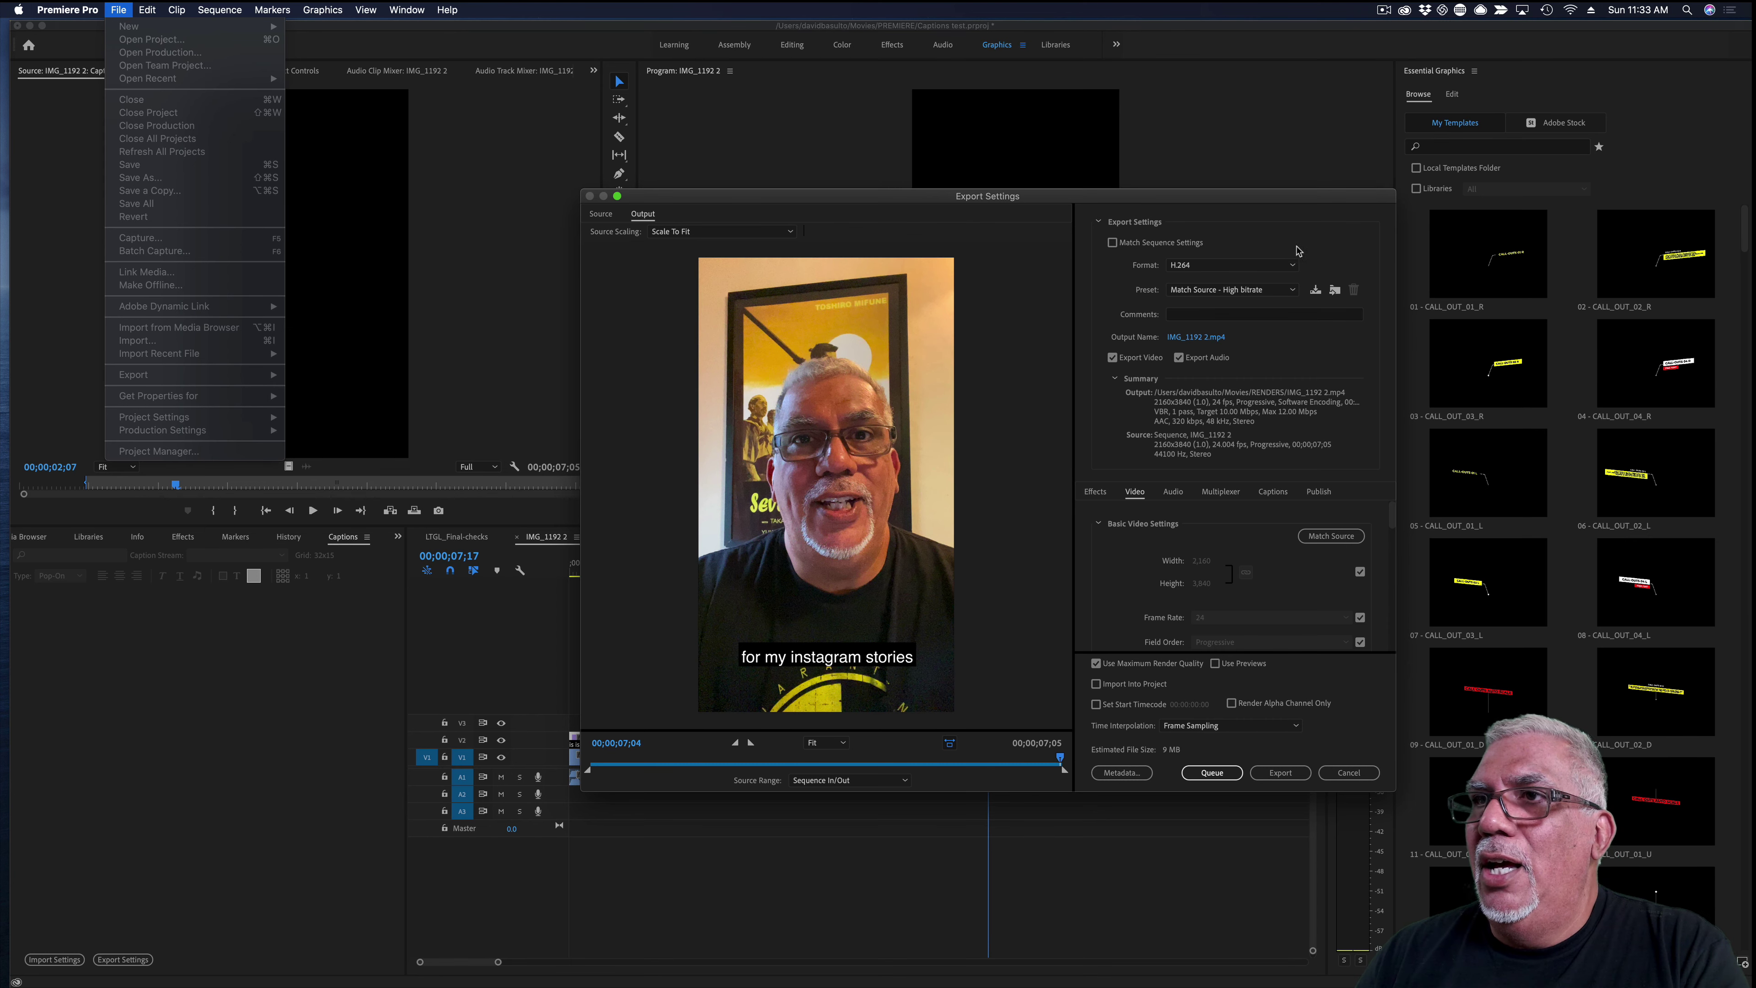
left_click(1199, 344)
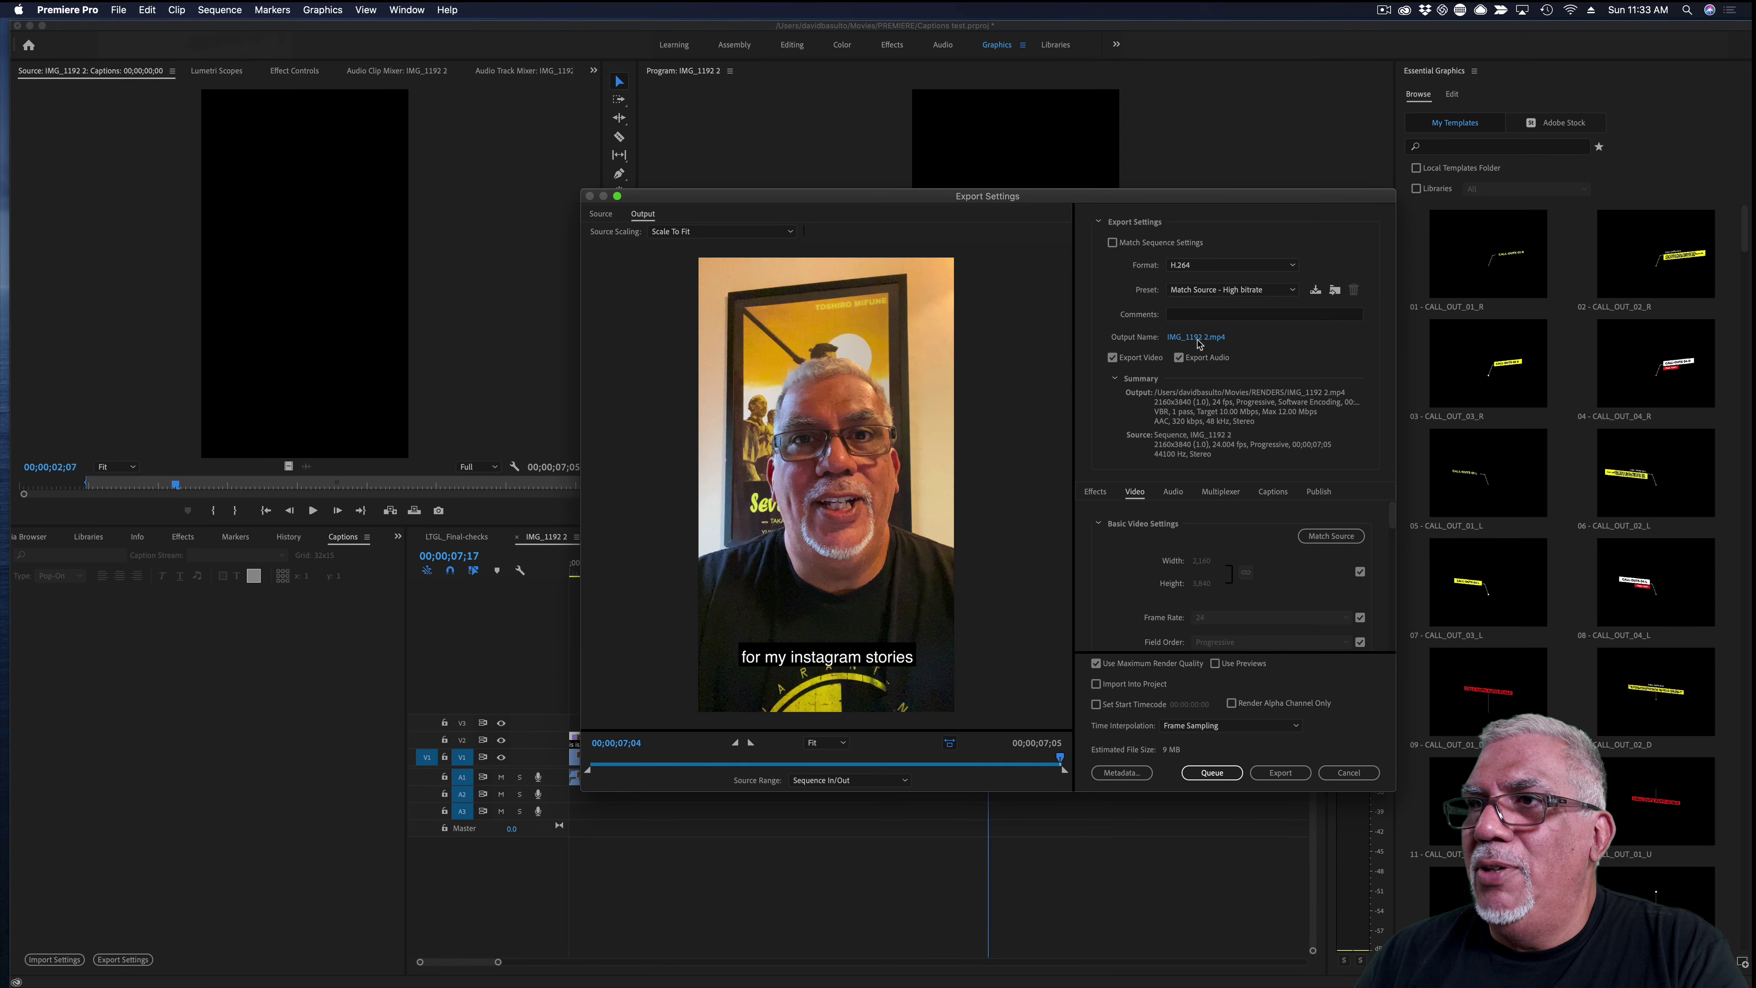
left_click(1199, 343)
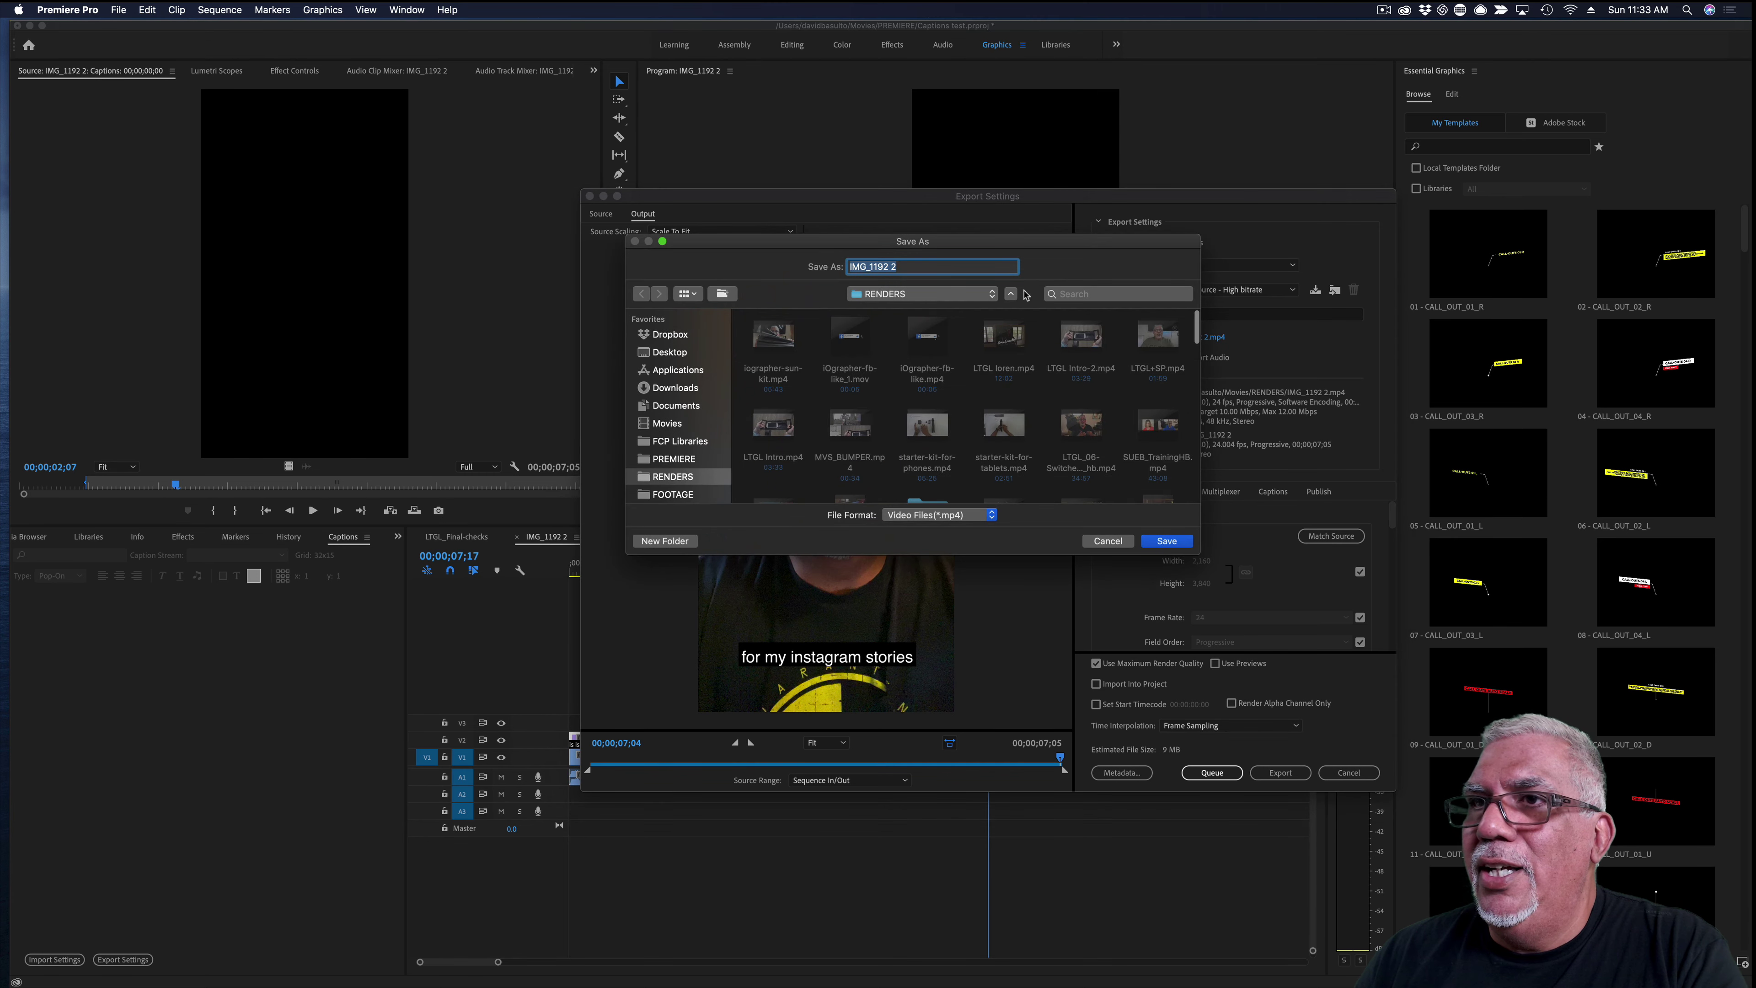
type("captions-")
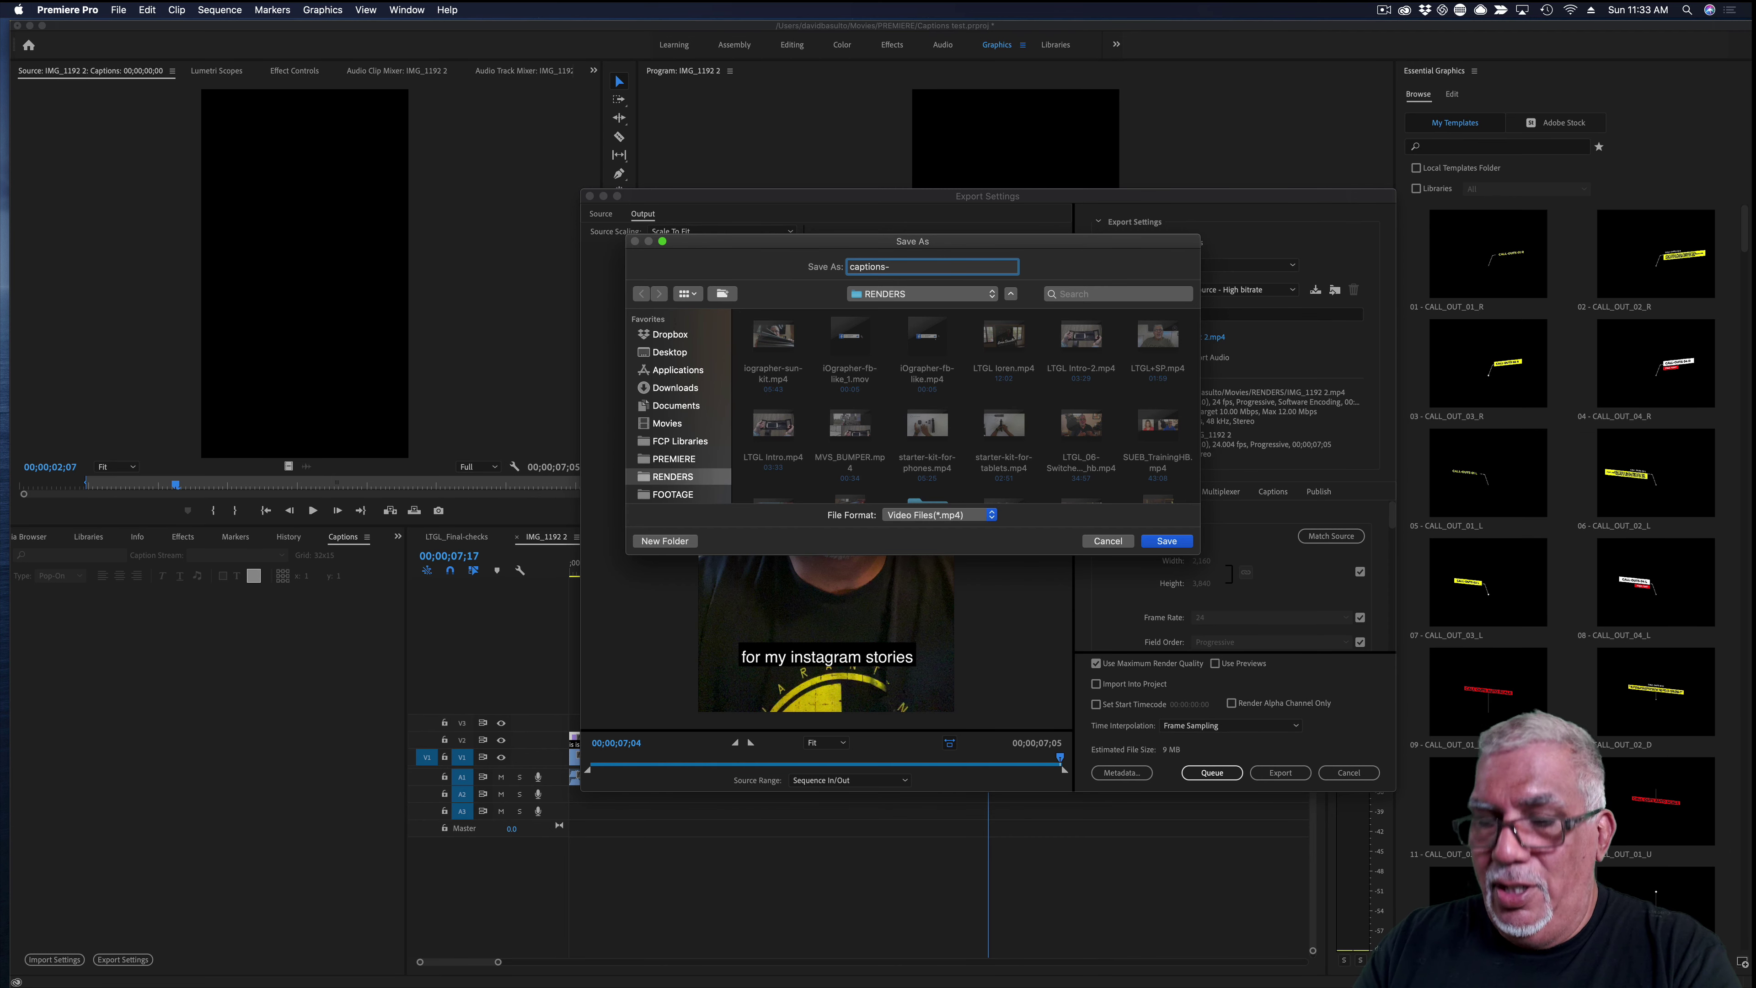
type("demo")
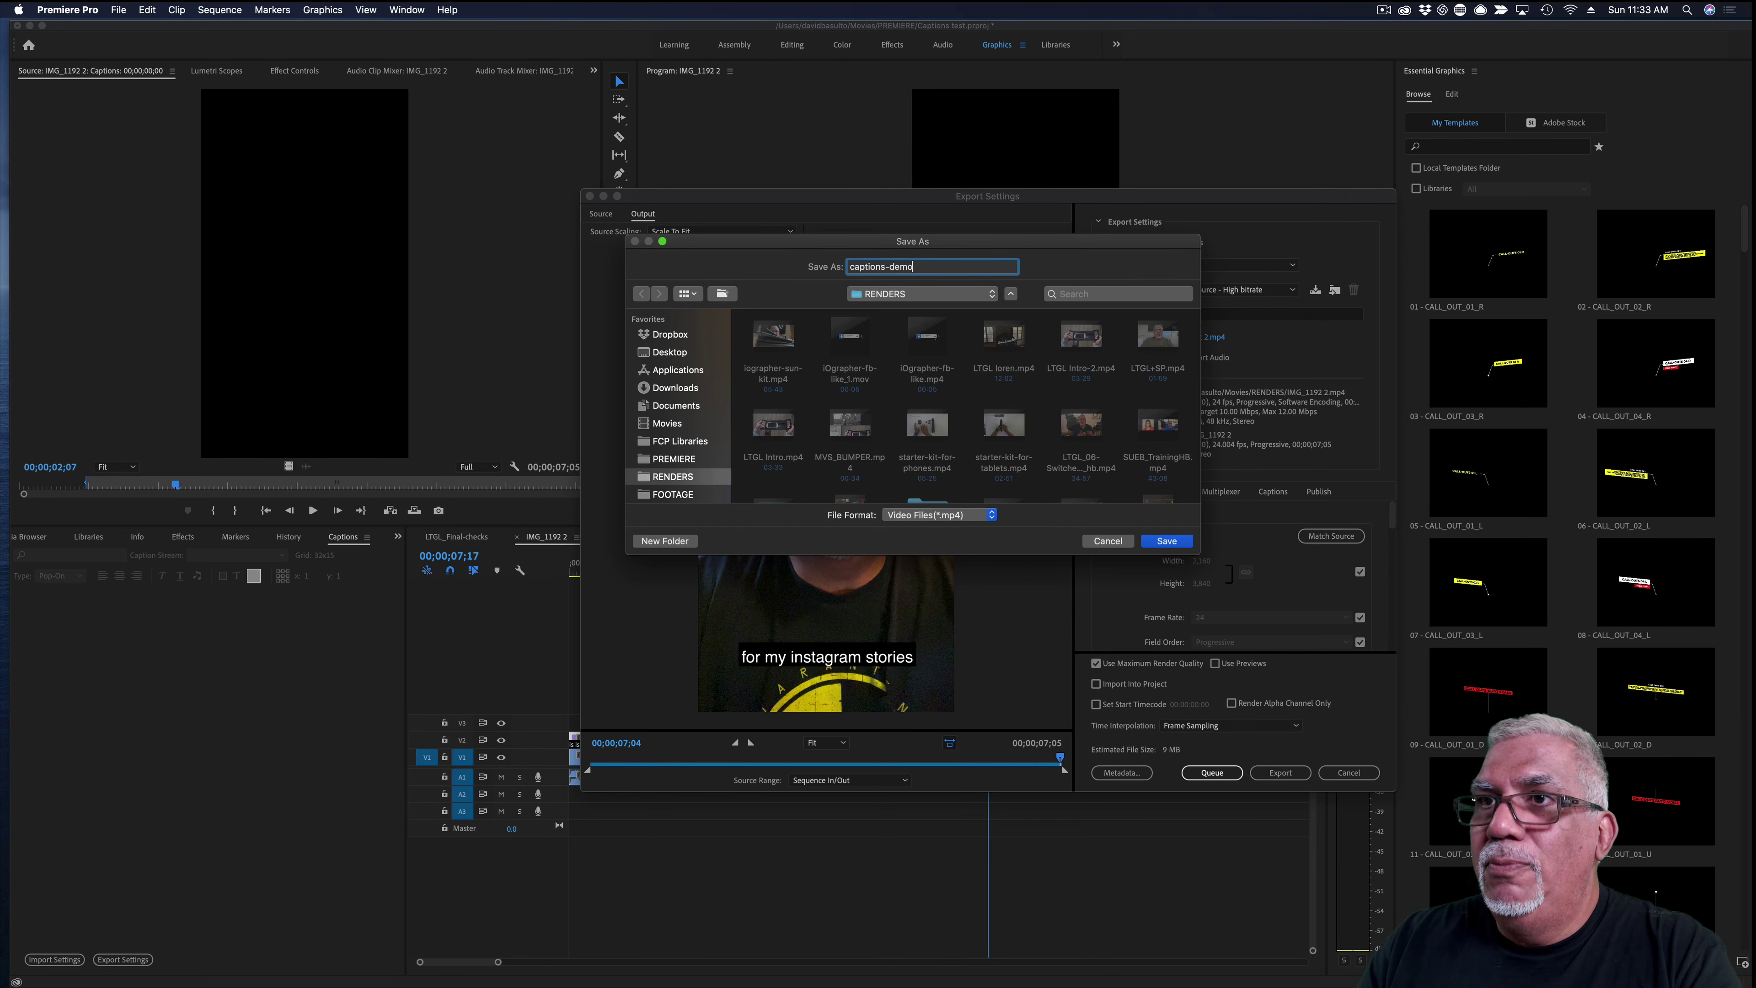
left_click(1167, 543)
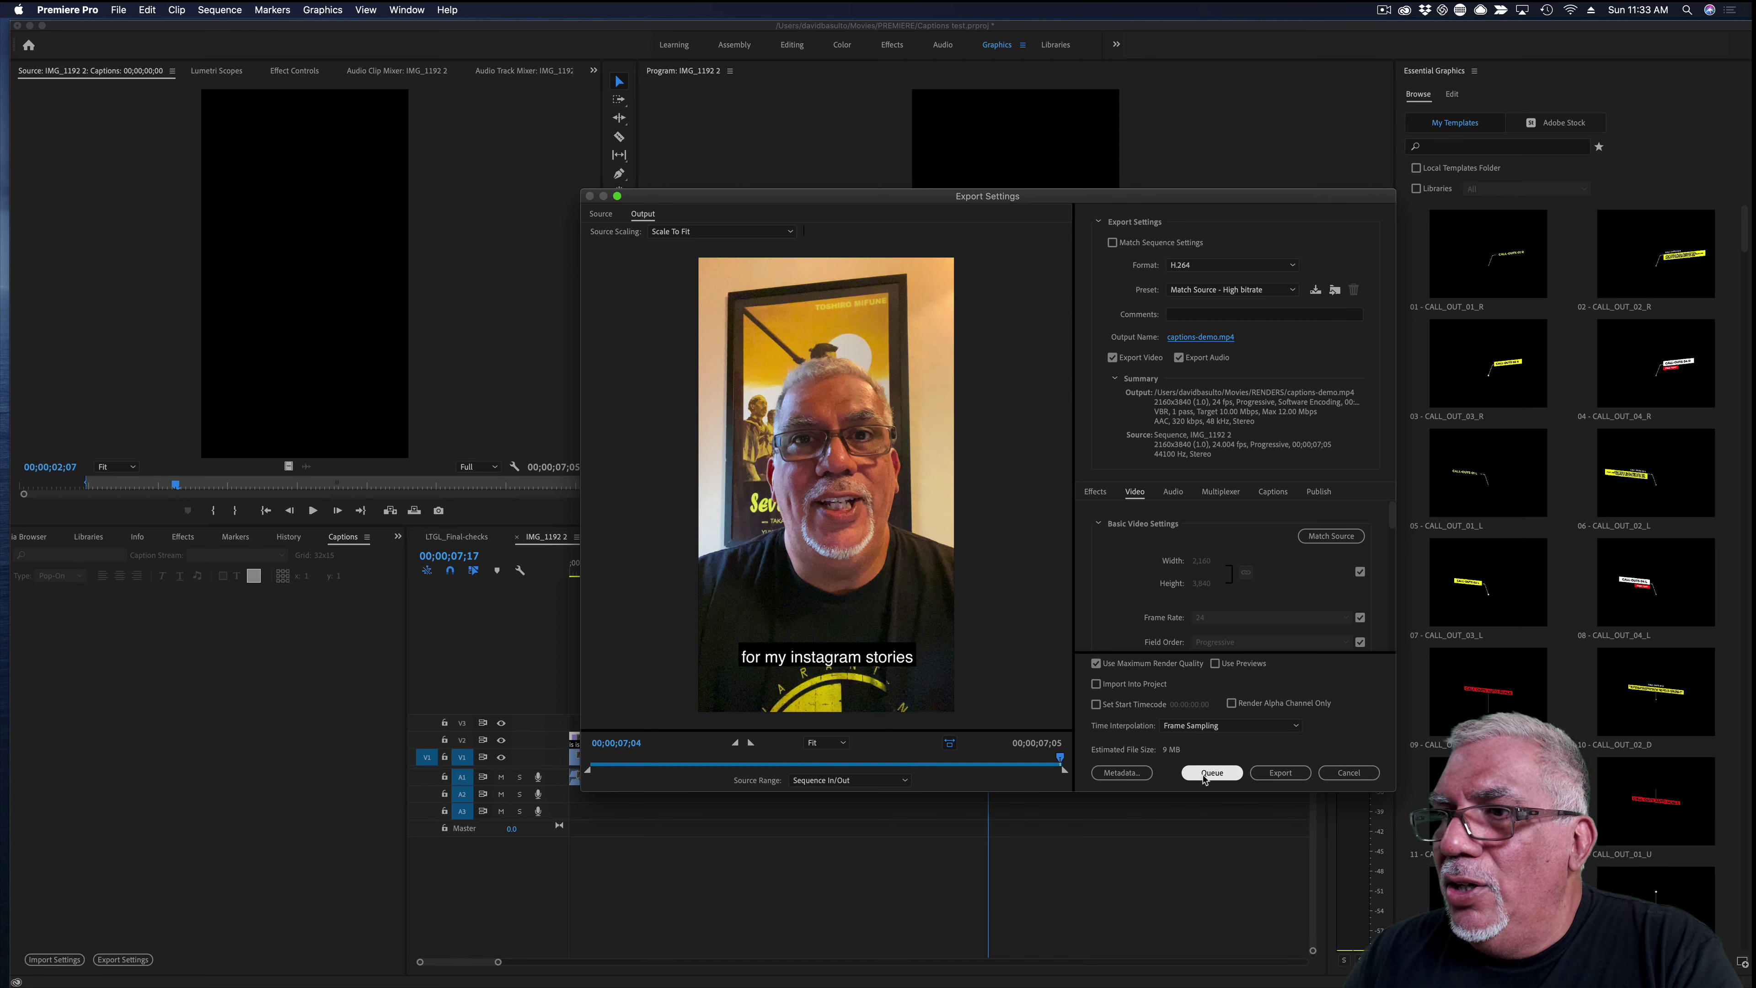
left_click(1279, 773)
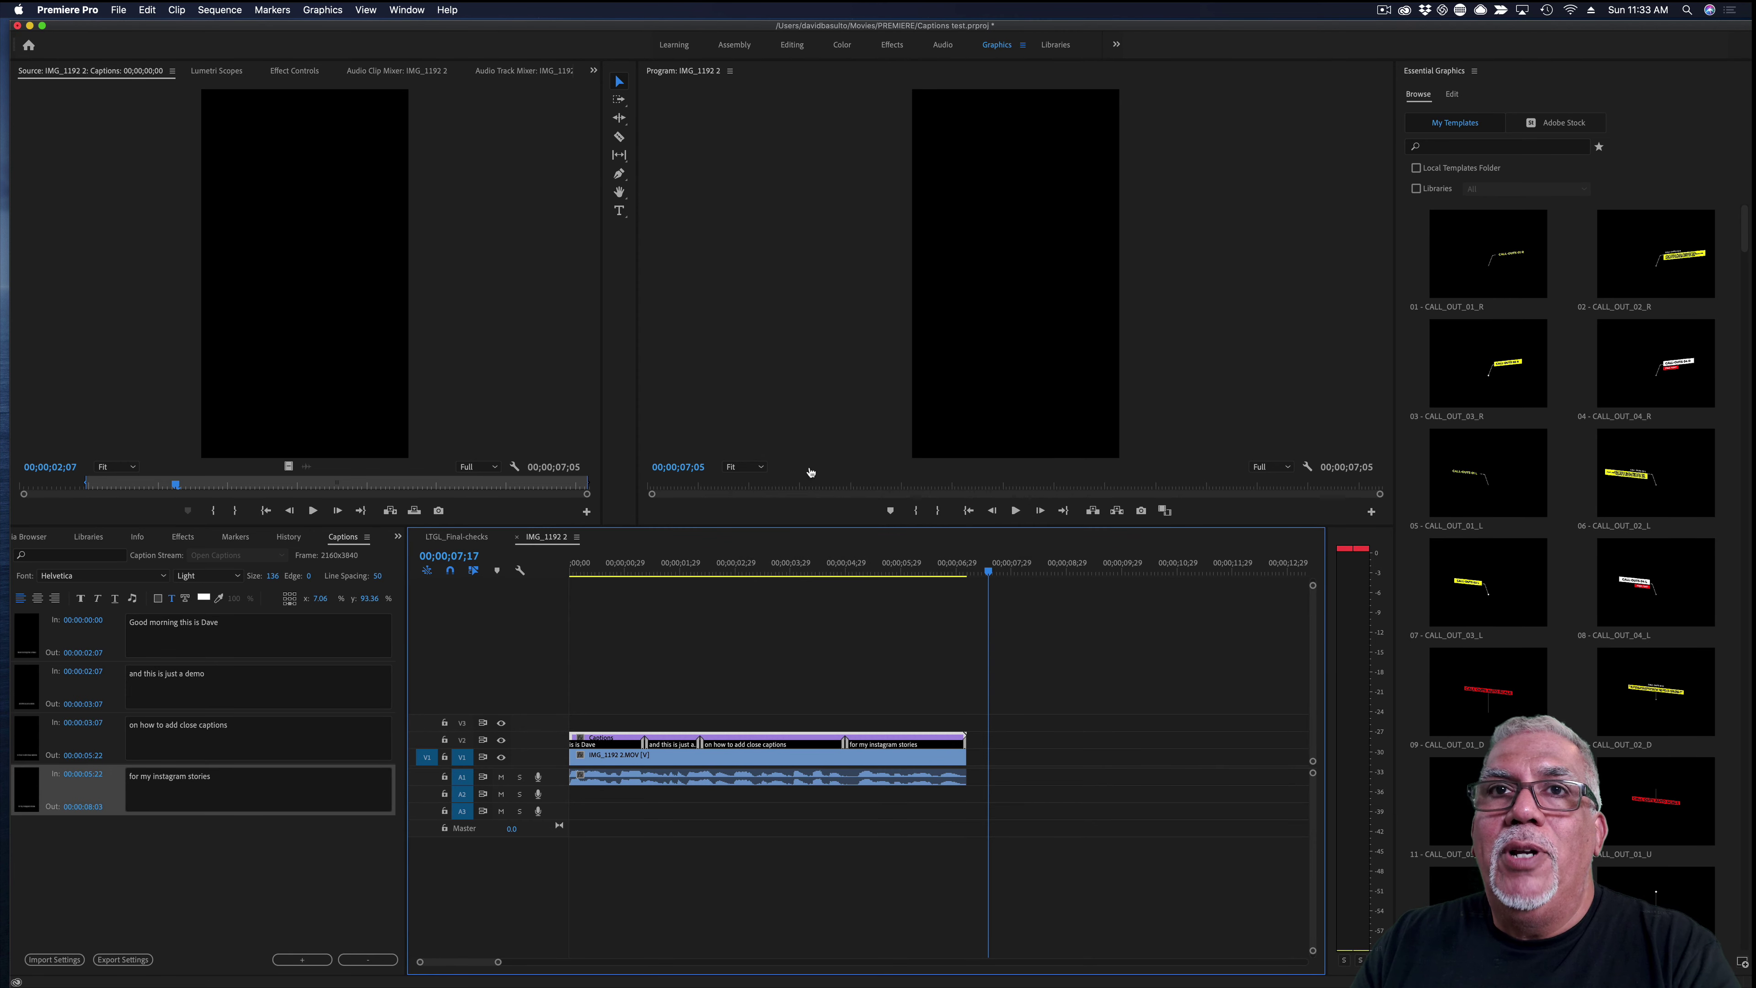
Step: Switch to Finder and preview captions-demo.mp4 from the RENDERS folder in a new window to check its captions
key("super+Tab")
key("super+Tab")
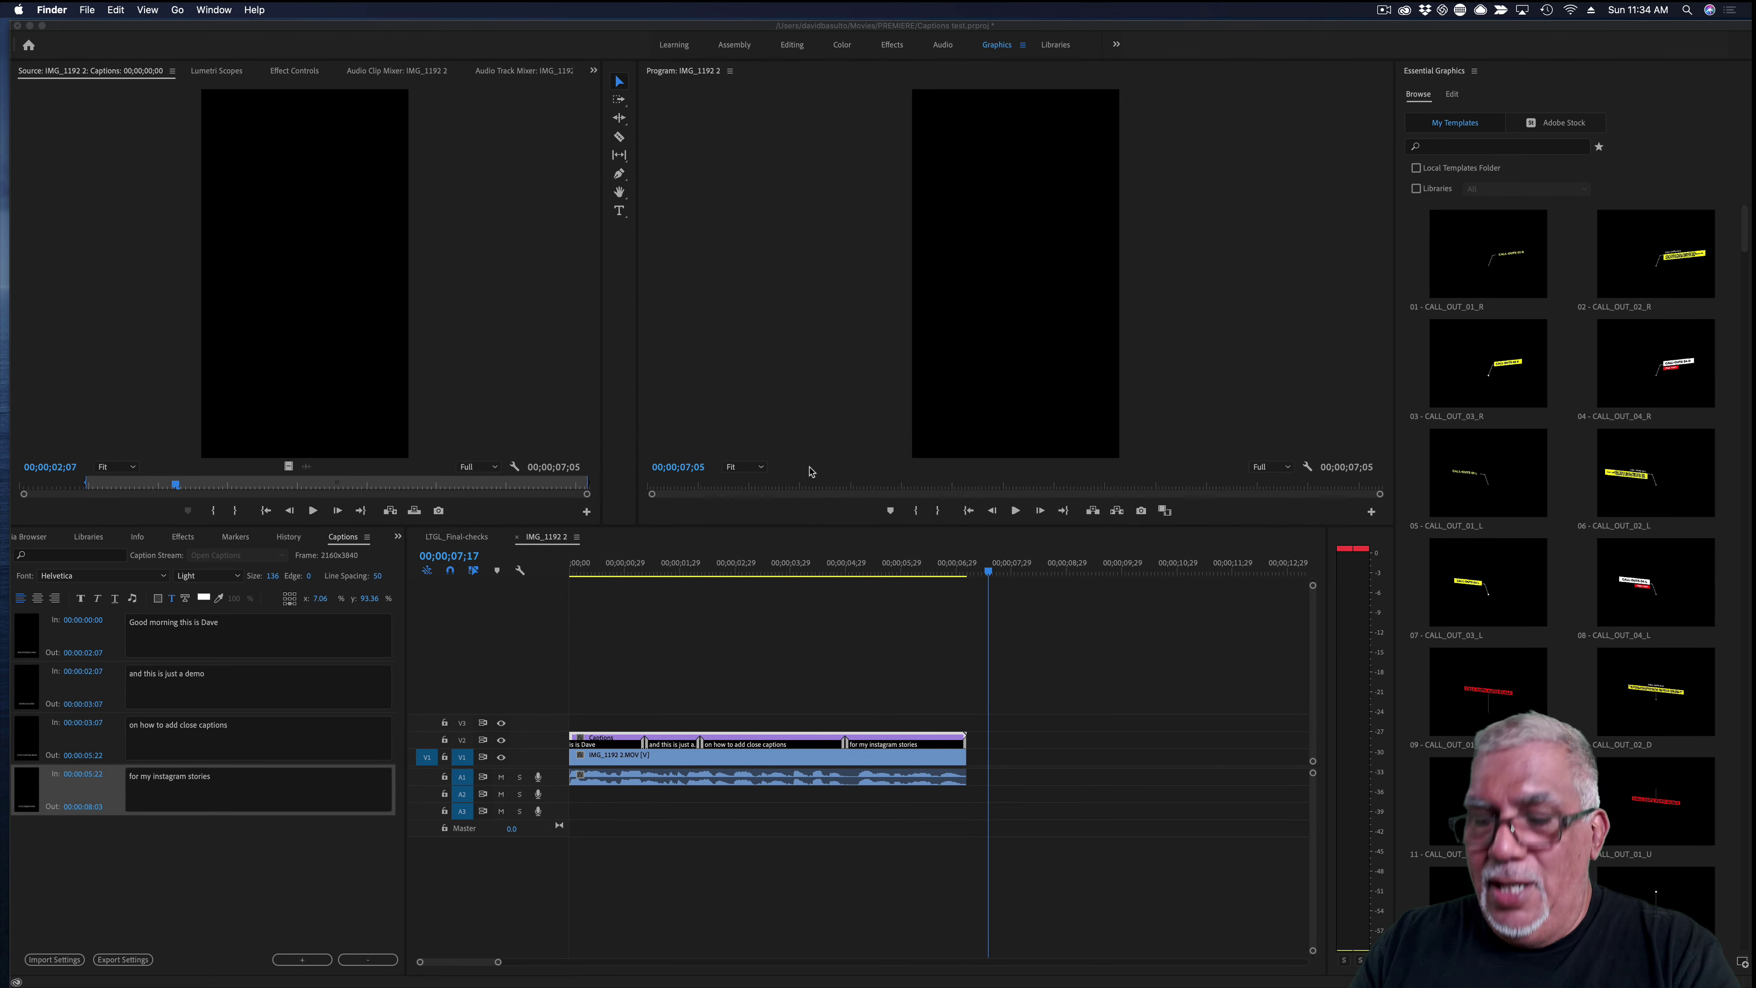
key("super+n")
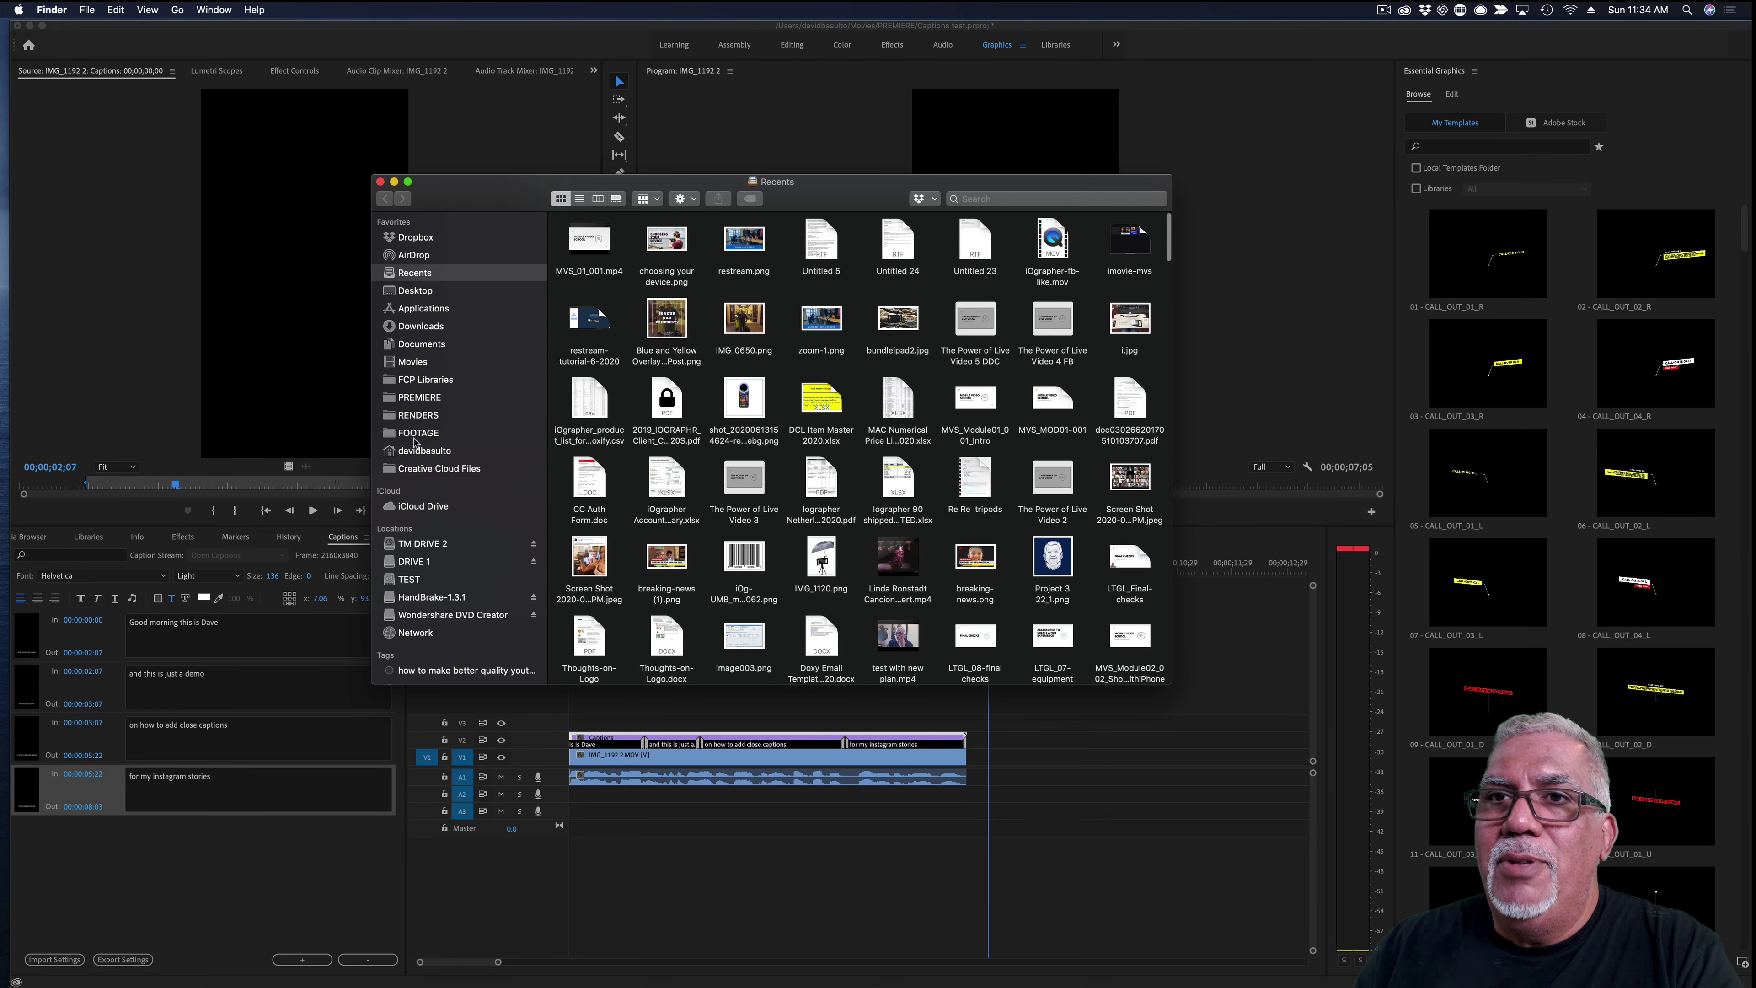
left_click(413, 417)
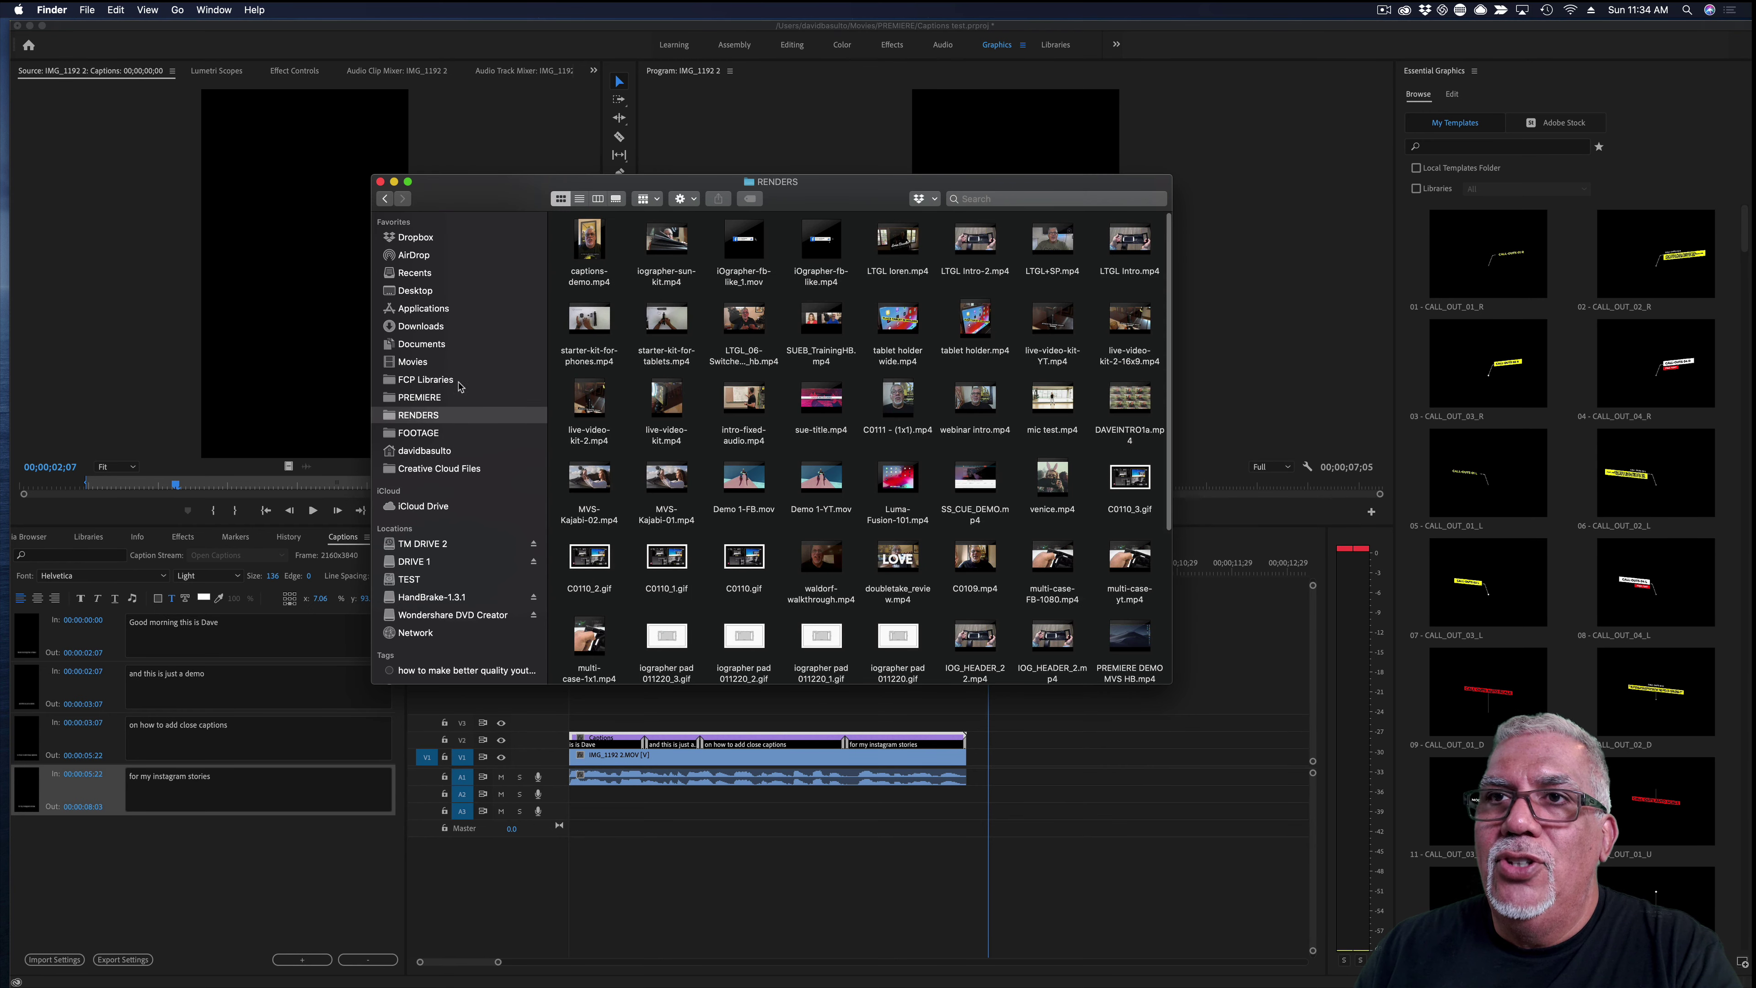
left_click(581, 256)
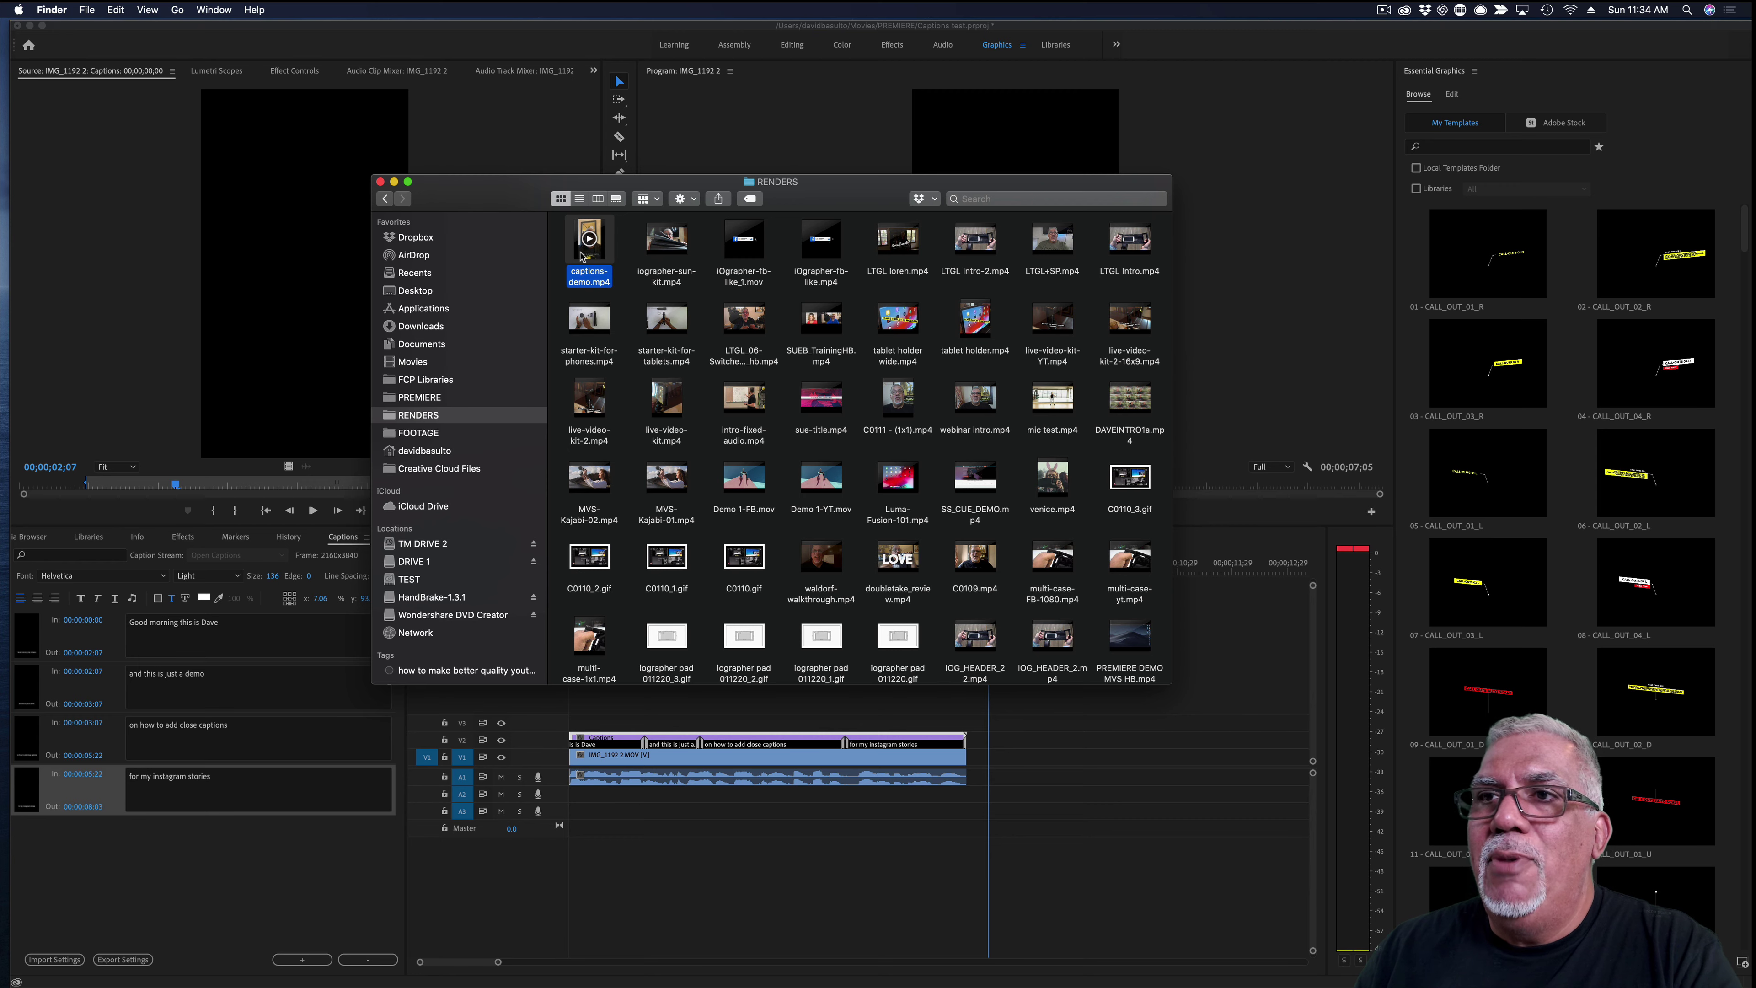
key("space")
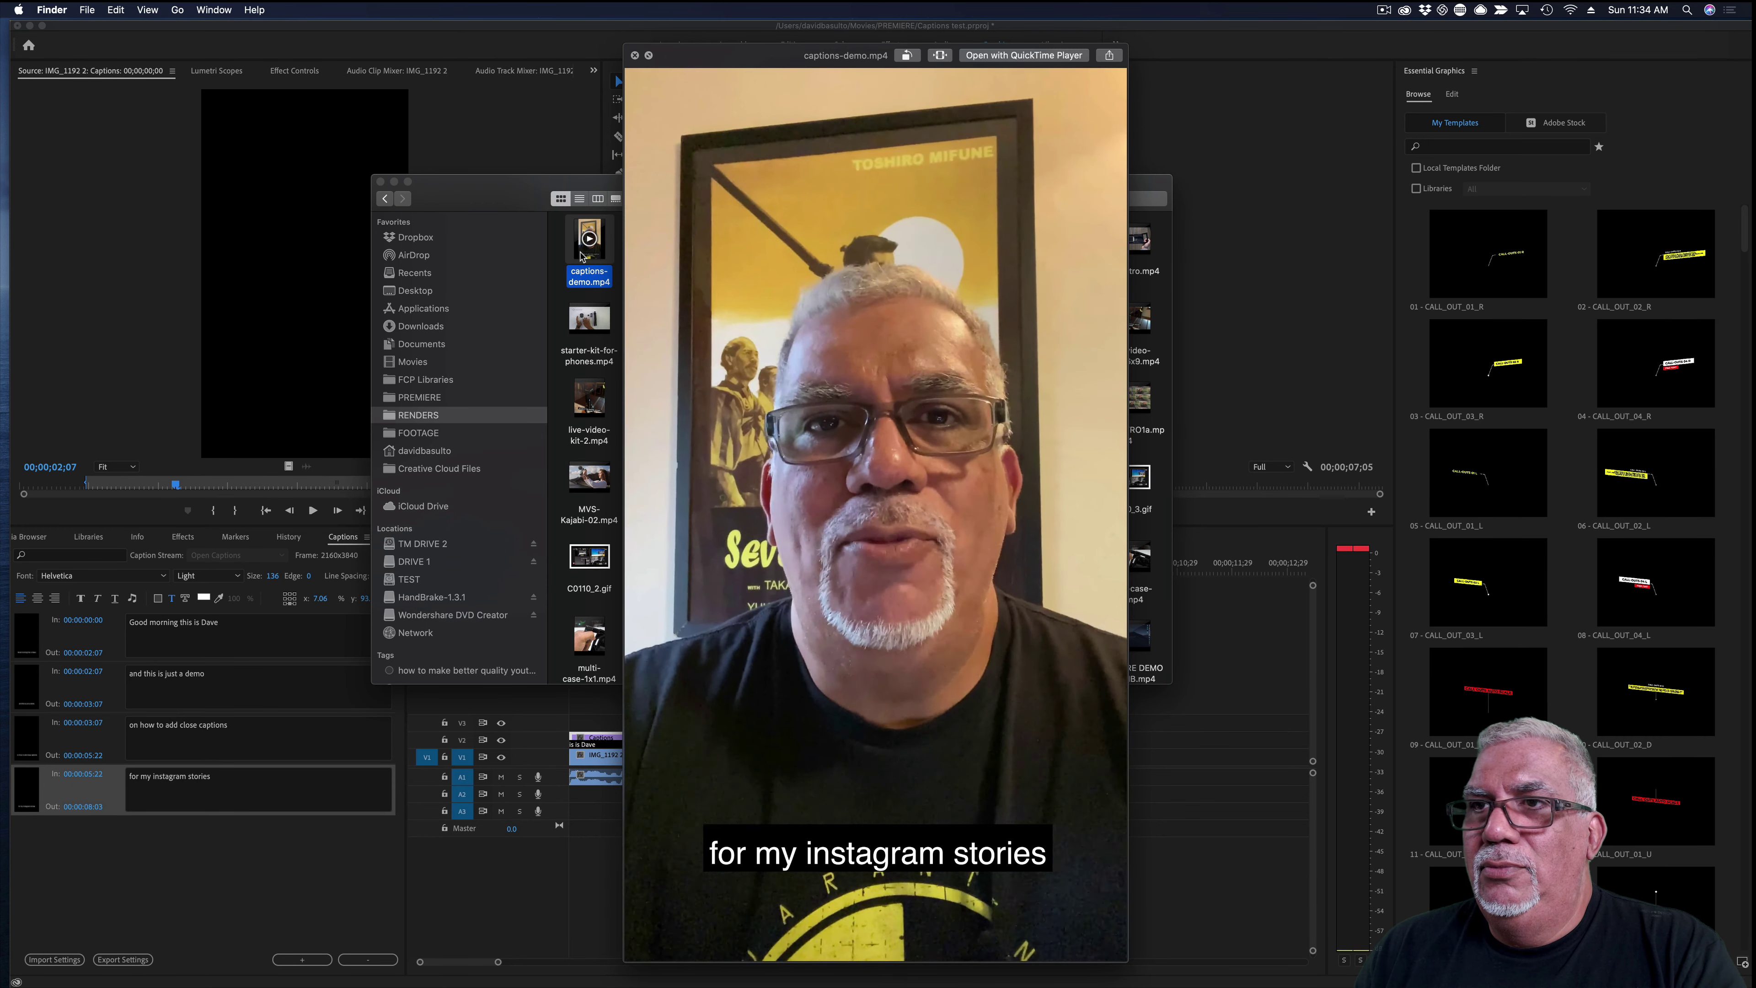
key("space")
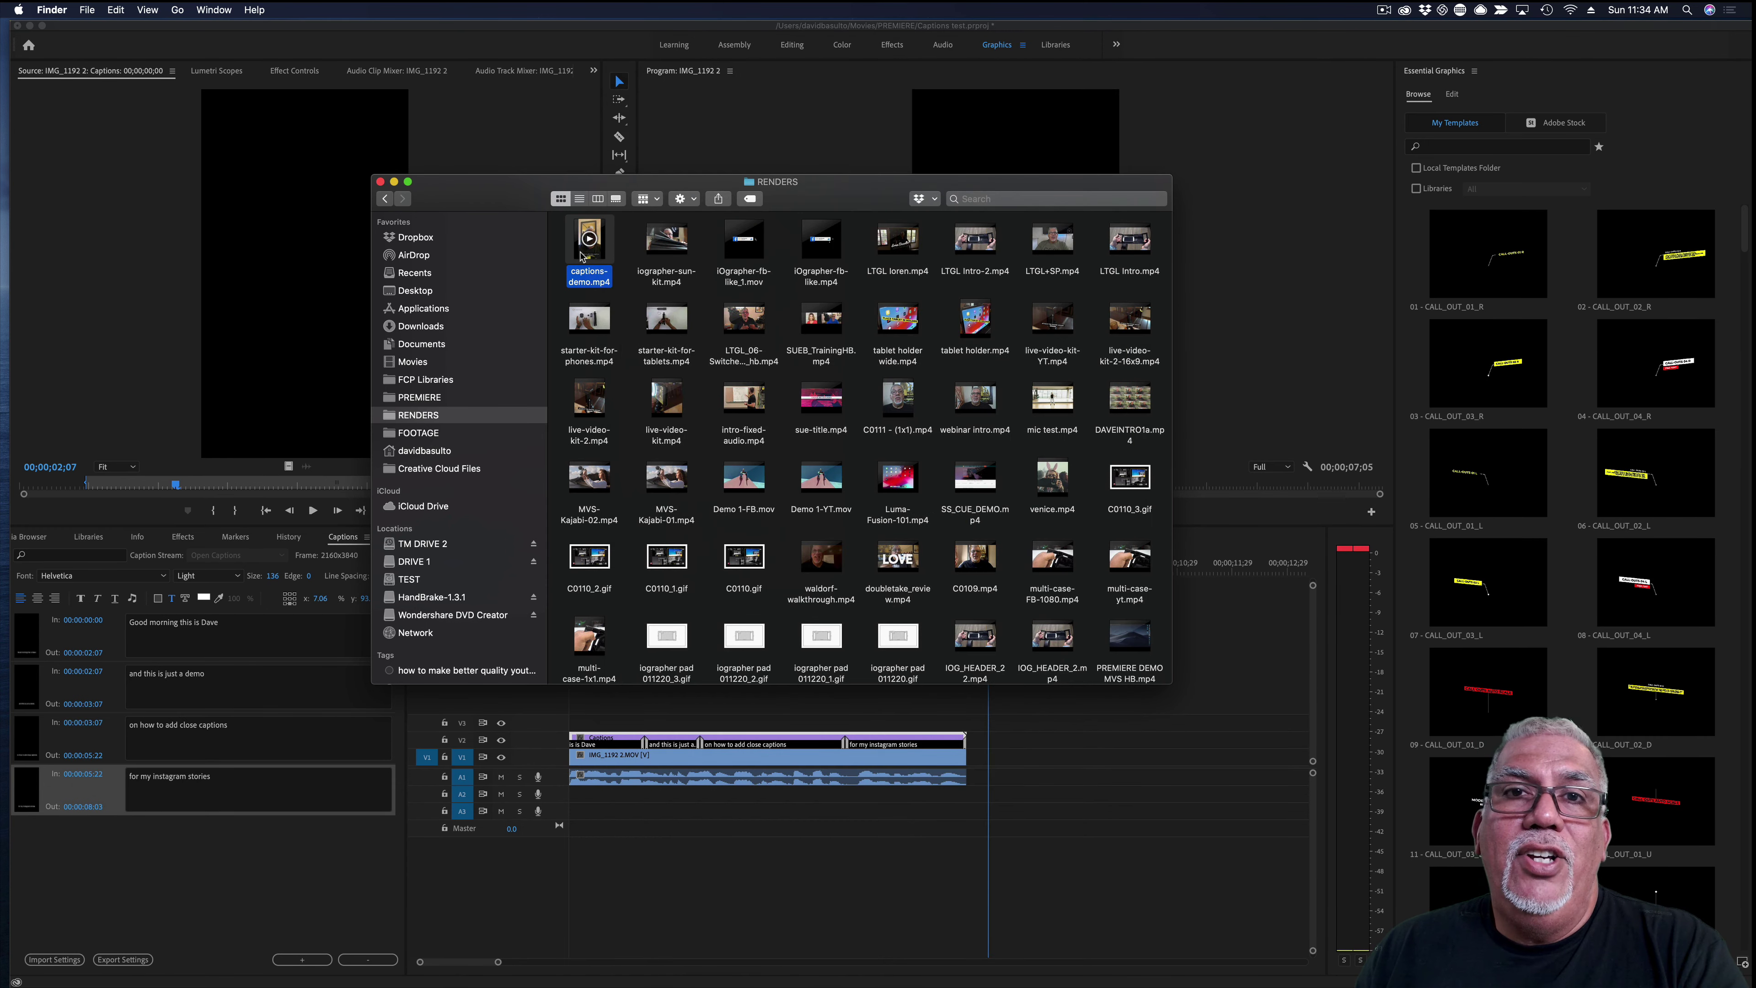